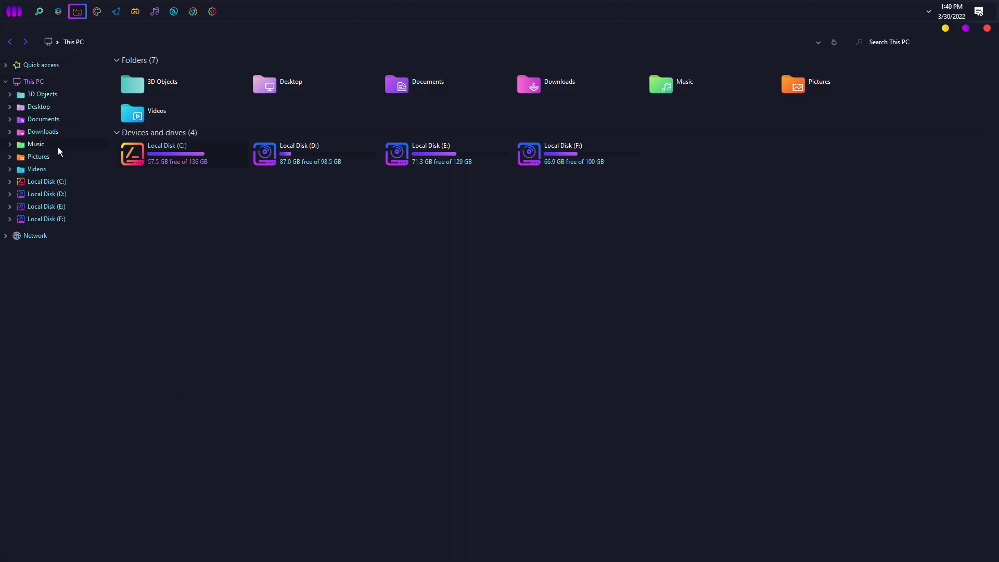
Restore the maximized This PC window to its smaller size and close it.
{"action": "double_click", "coordinate": [629, 33]}
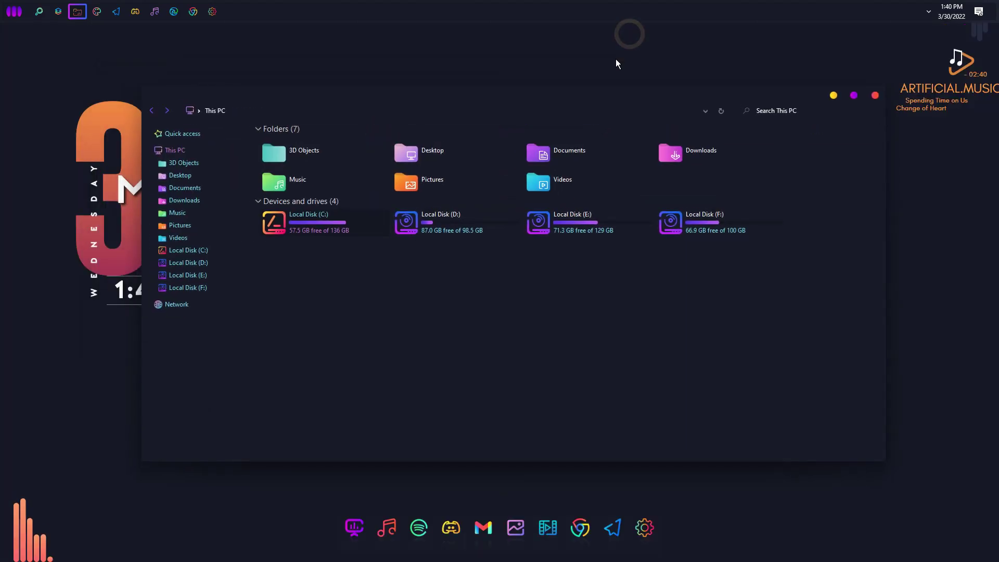
{"action": "left_click", "coordinate": [875, 95]}
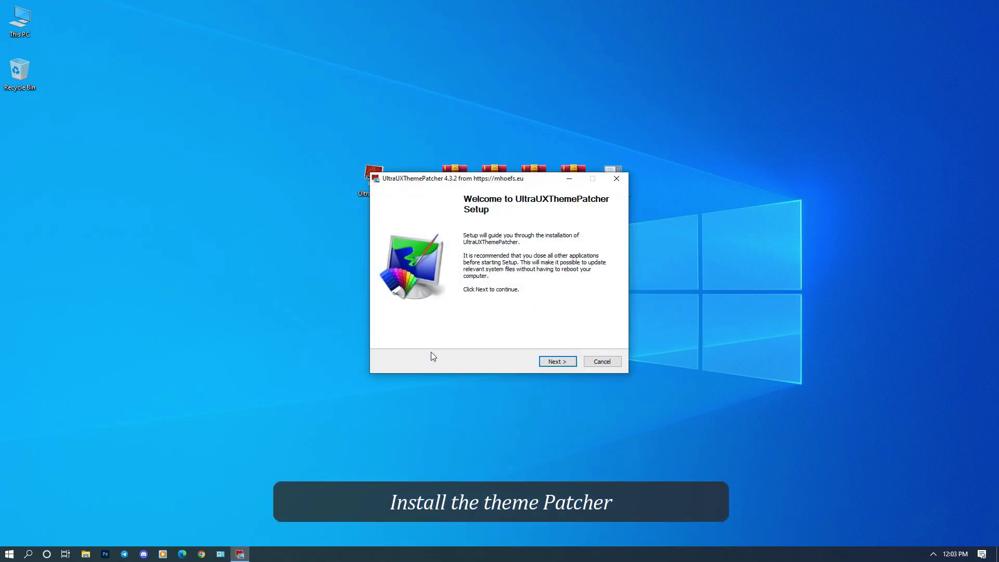
Complete the UltraUXThemePatcher 4.3.2 setup, accepting the license agreement and conditions.
{"action": "left_click", "coordinate": [553, 363]}
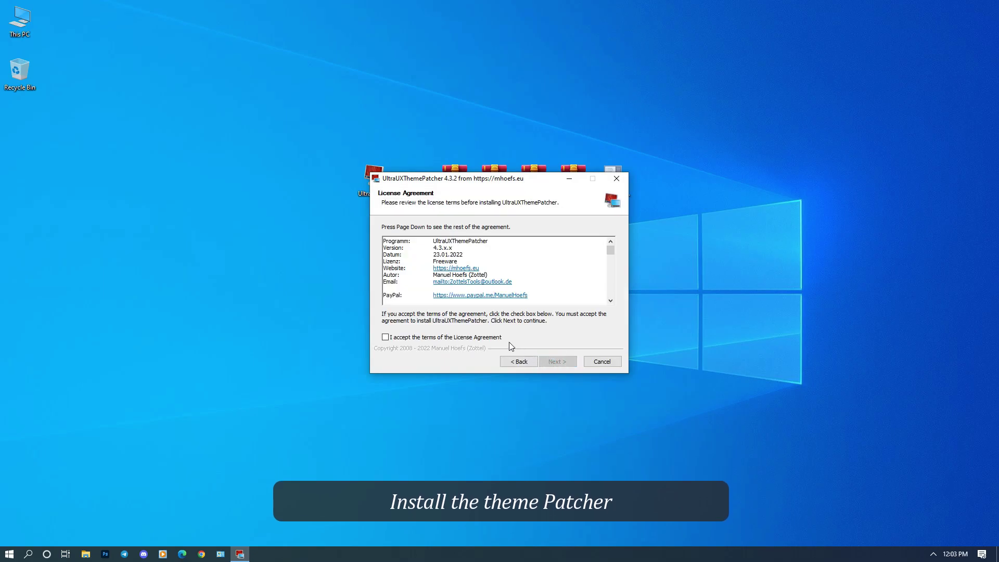
{"action": "left_click", "coordinate": [500, 339]}
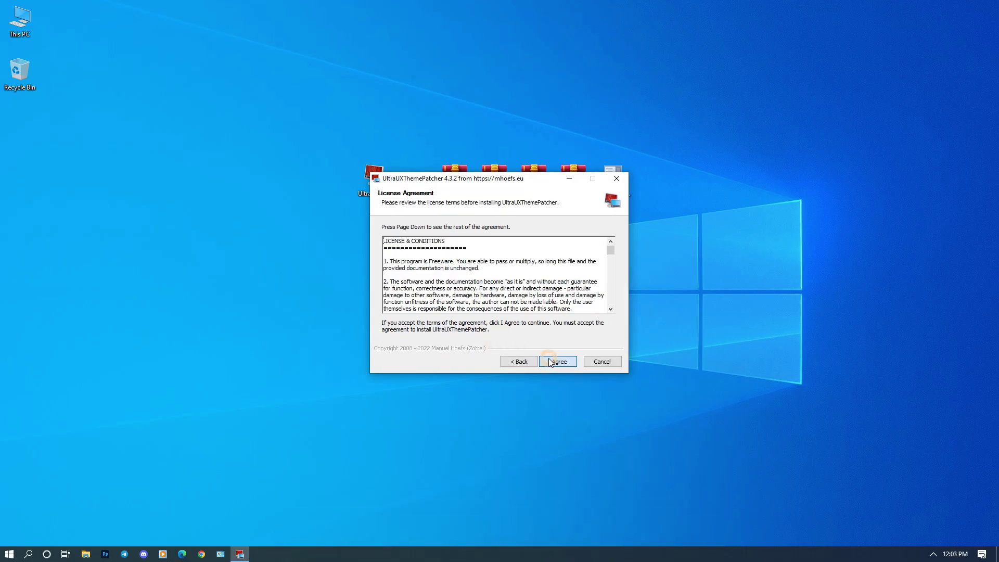
{"action": "left_click", "coordinate": [551, 362]}
{"action": "left_click", "coordinate": [551, 363]}
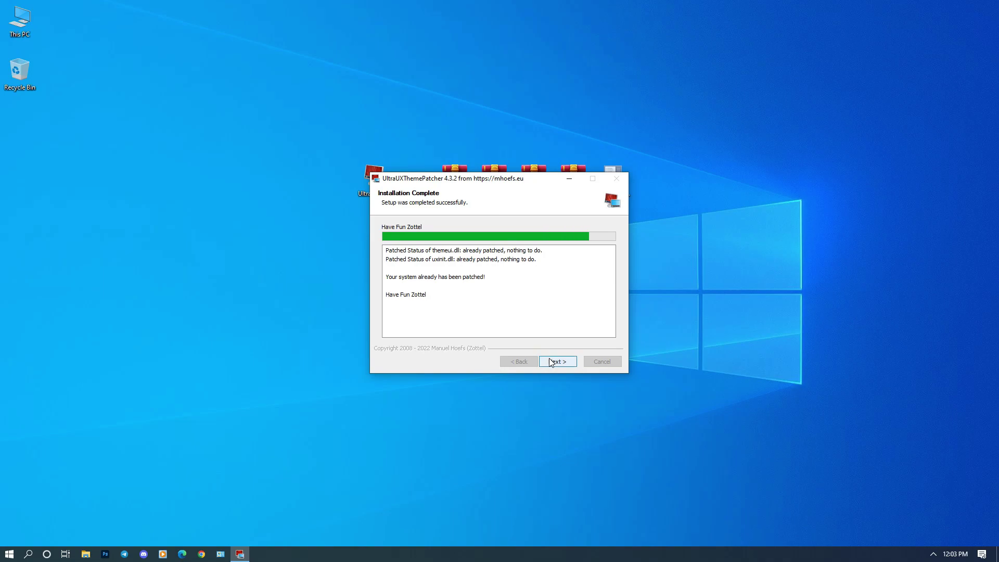
{"action": "left_click", "coordinate": [550, 360]}
{"action": "left_click", "coordinate": [550, 360]}
{"action": "left_click", "coordinate": [551, 362]}
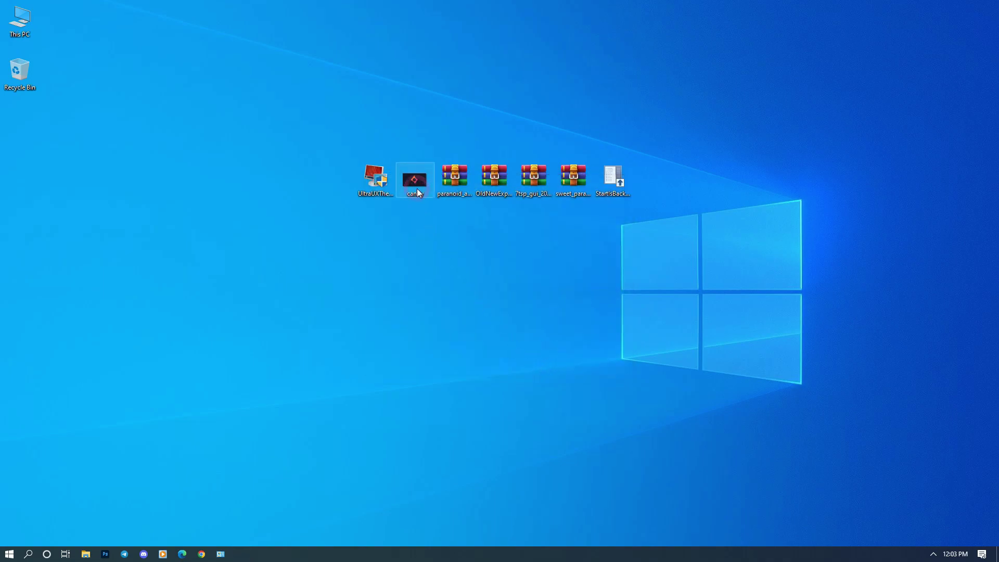
Set the candy image as the desktop background.
{"action": "right_click", "coordinate": [417, 190]}
{"action": "left_click", "coordinate": [429, 216]}
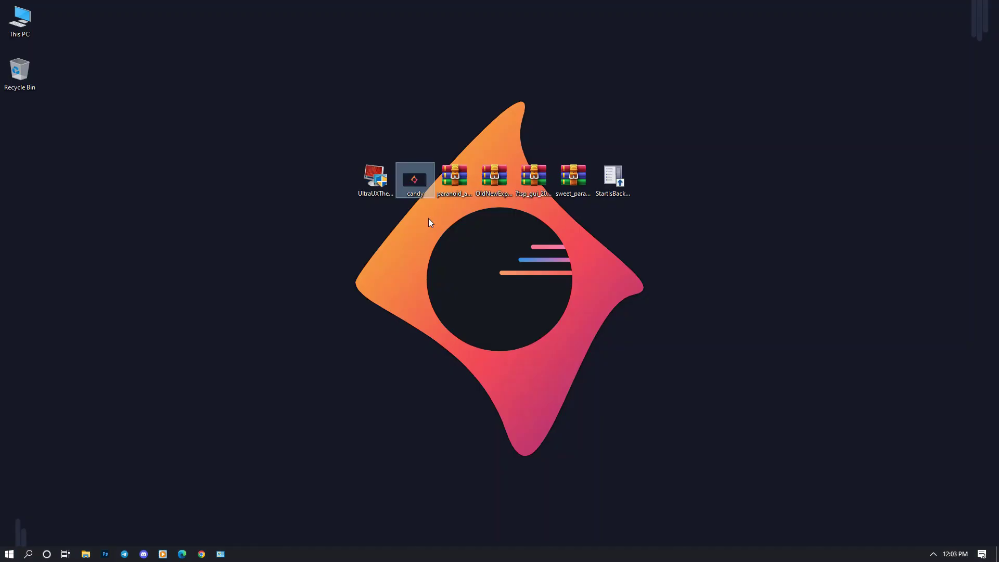
Extract the paranoid_android_windows_10_themes archive to its own folder on the desktop, keeping the default extraction options.
{"action": "right_click", "coordinate": [451, 179]}
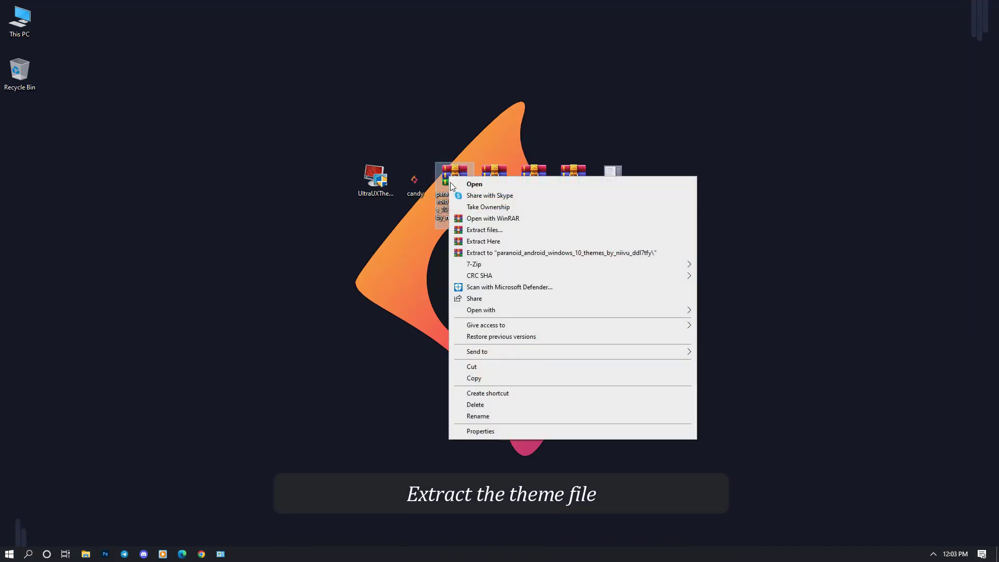
{"action": "left_click", "coordinate": [463, 229]}
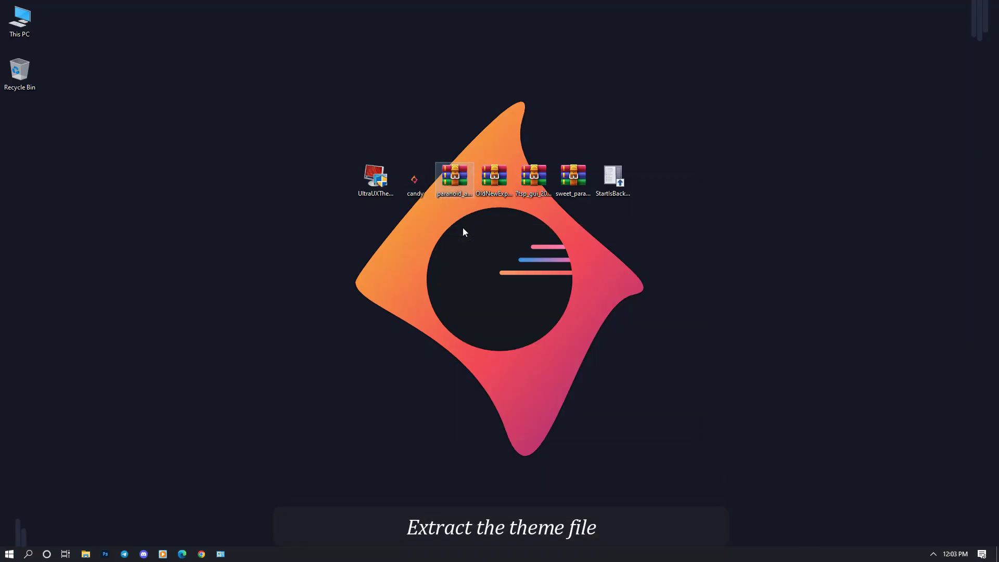
{"action": "left_click", "coordinate": [520, 392]}
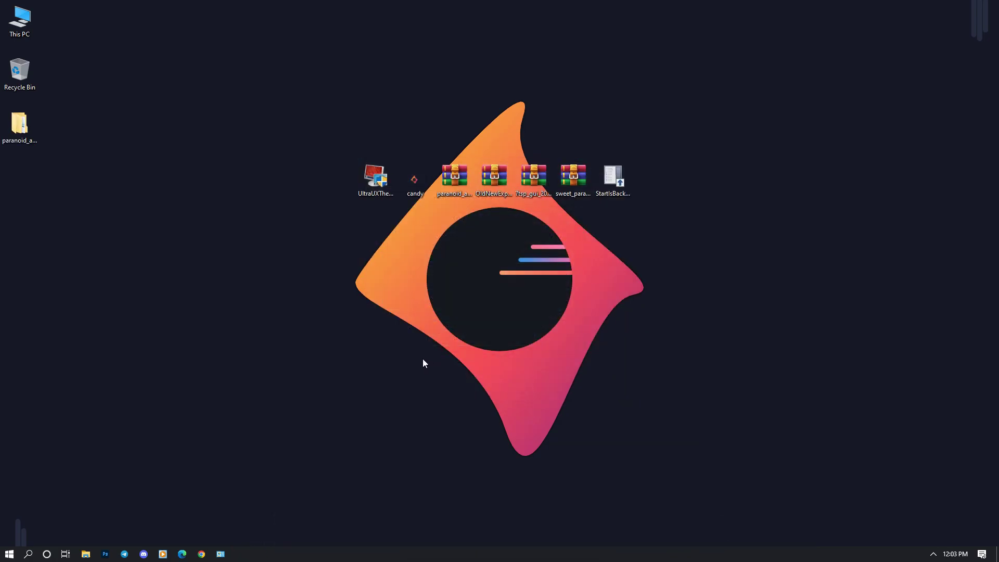
Cut all files and folders from the Pure Dark folder under Windows 10 Themes in the extracted Paranoid Android folder.
{"action": "double_click", "coordinate": [33, 139]}
{"action": "left_click", "coordinate": [278, 151]}
{"action": "double_click", "coordinate": [279, 150]}
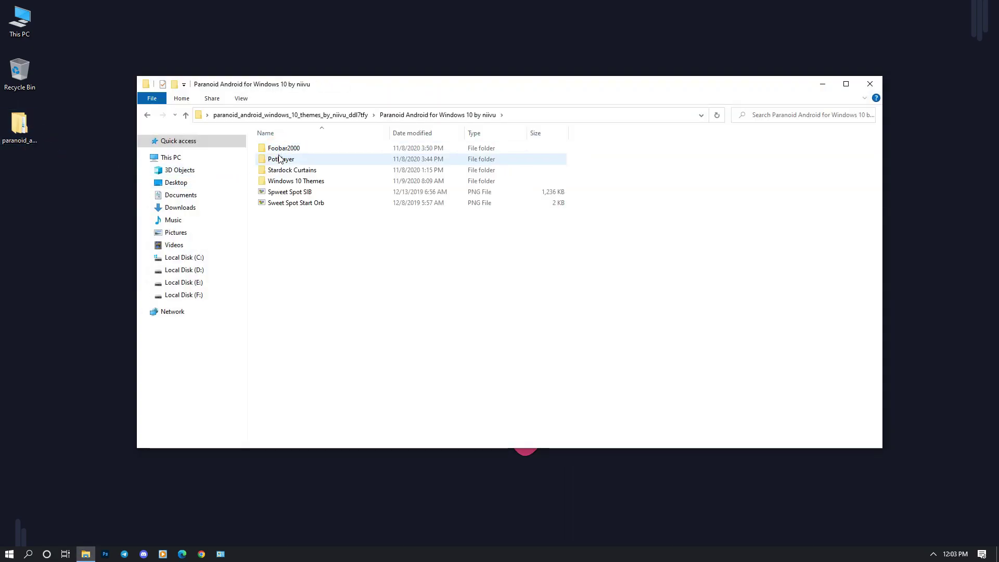
{"action": "left_click", "coordinate": [295, 183]}
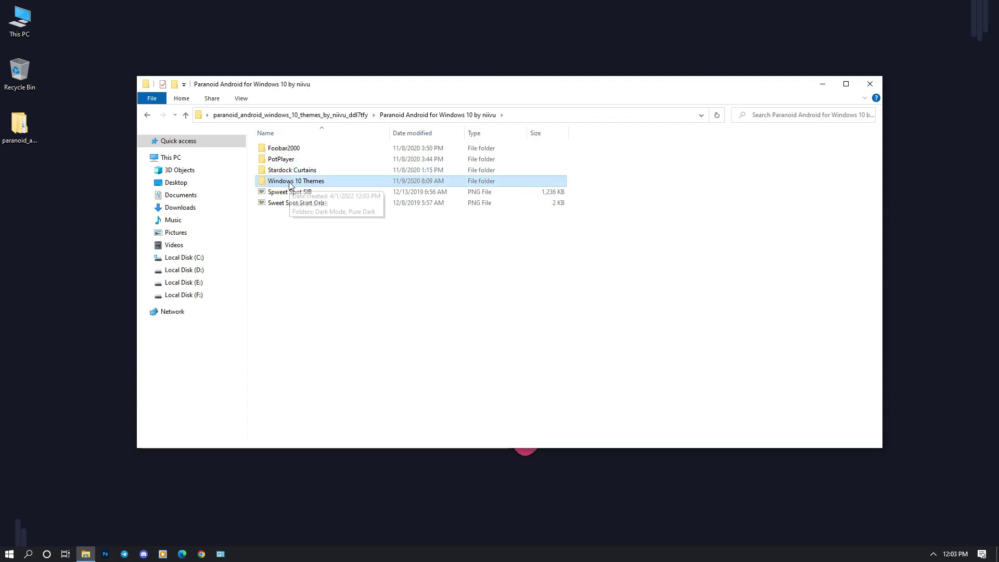
{"action": "double_click", "coordinate": [296, 182]}
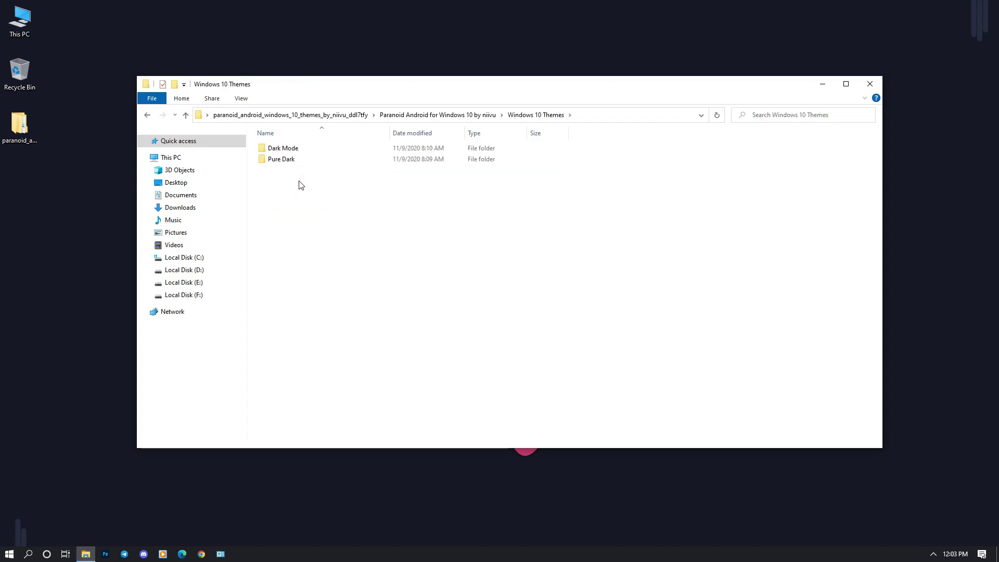
{"action": "left_click", "coordinate": [282, 161]}
{"action": "double_click", "coordinate": [282, 161]}
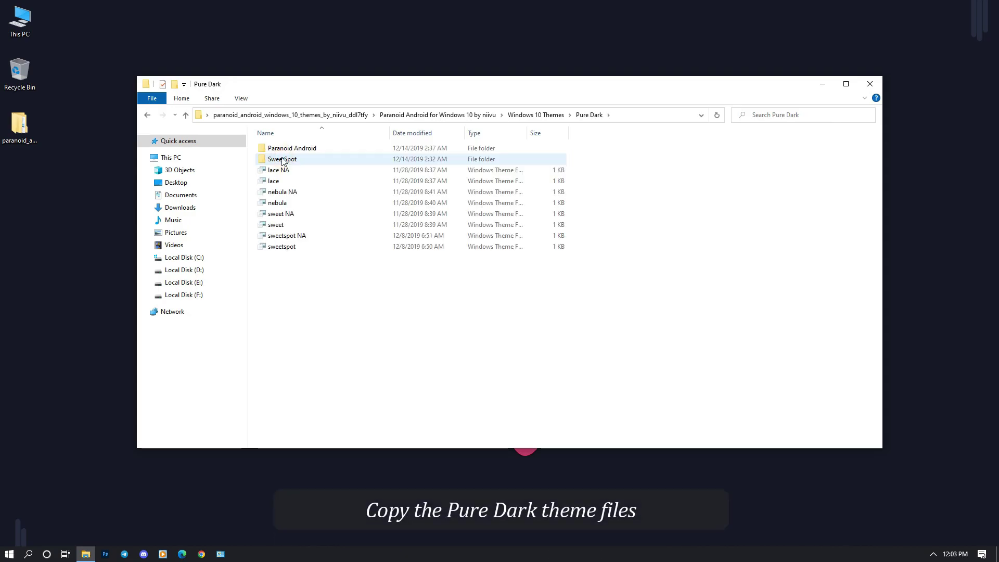
{"action": "left_click_drag", "start_coordinate": [292, 264], "coordinate": [311, 148]}
{"action": "right_click", "coordinate": [311, 150]}
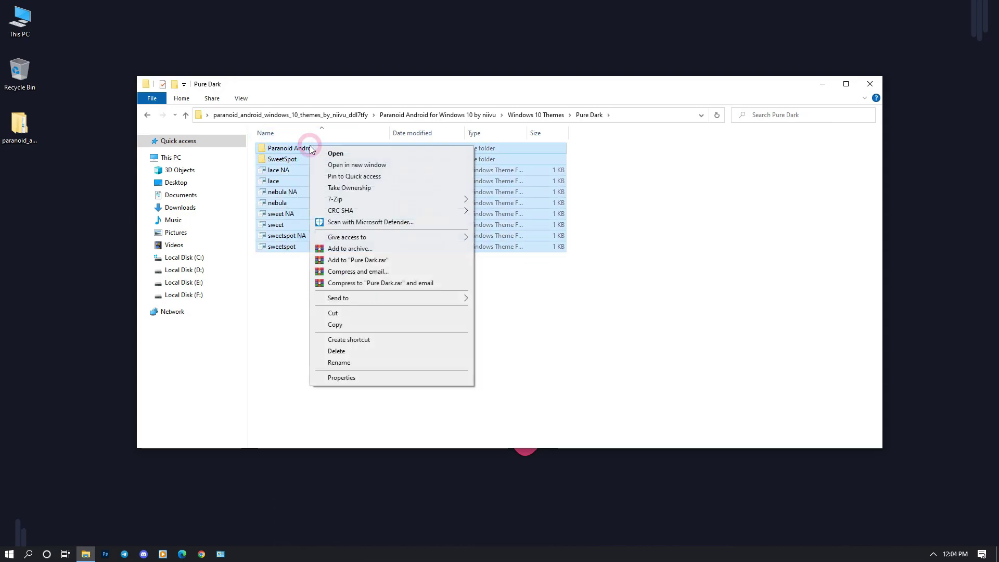
{"action": "left_click", "coordinate": [335, 315]}
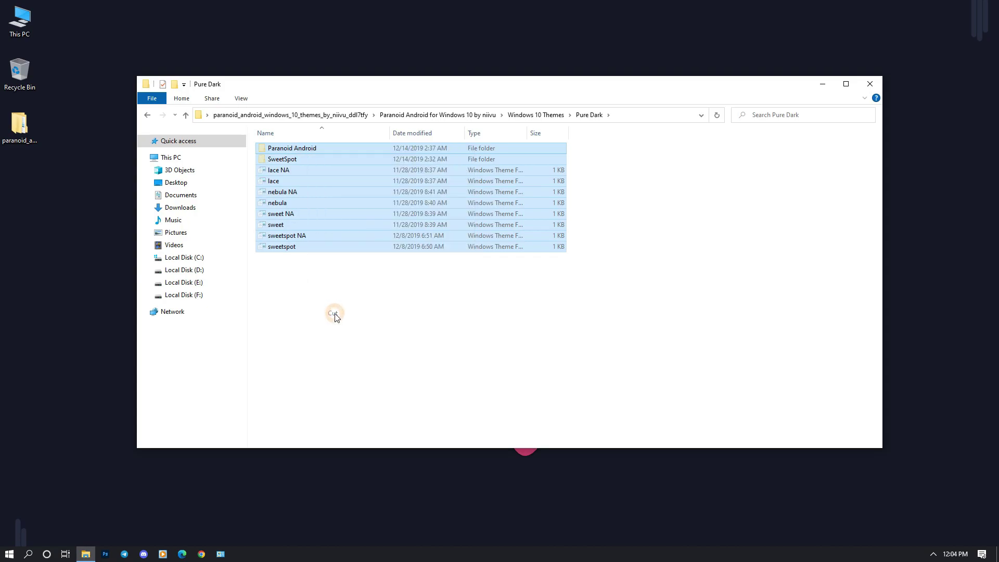
Paste the cut theme files into C:\Windows\Resources\Themes, continuing with administrator permission, and close the folder window.
{"action": "left_click", "coordinate": [182, 258]}
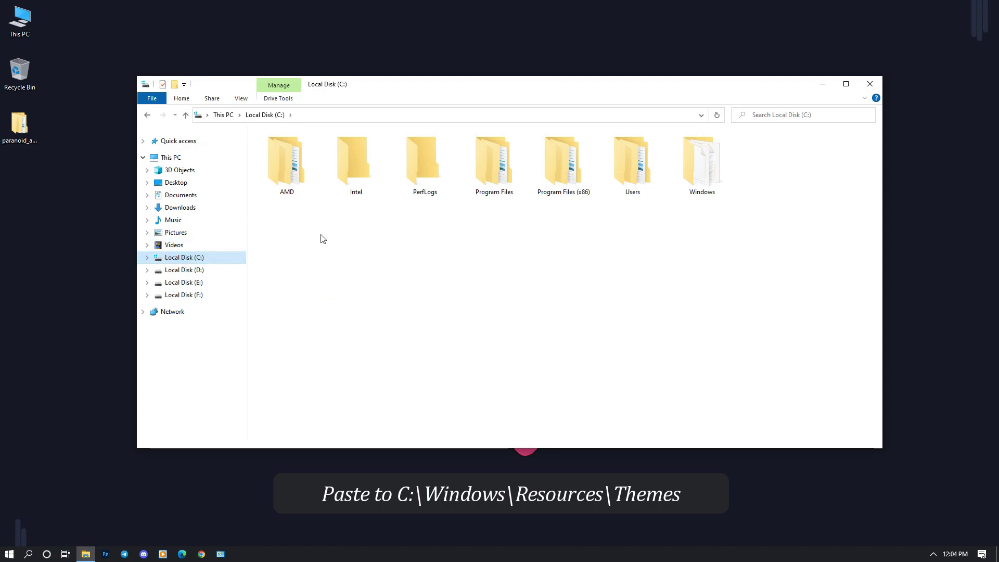
{"action": "double_click", "coordinate": [714, 185]}
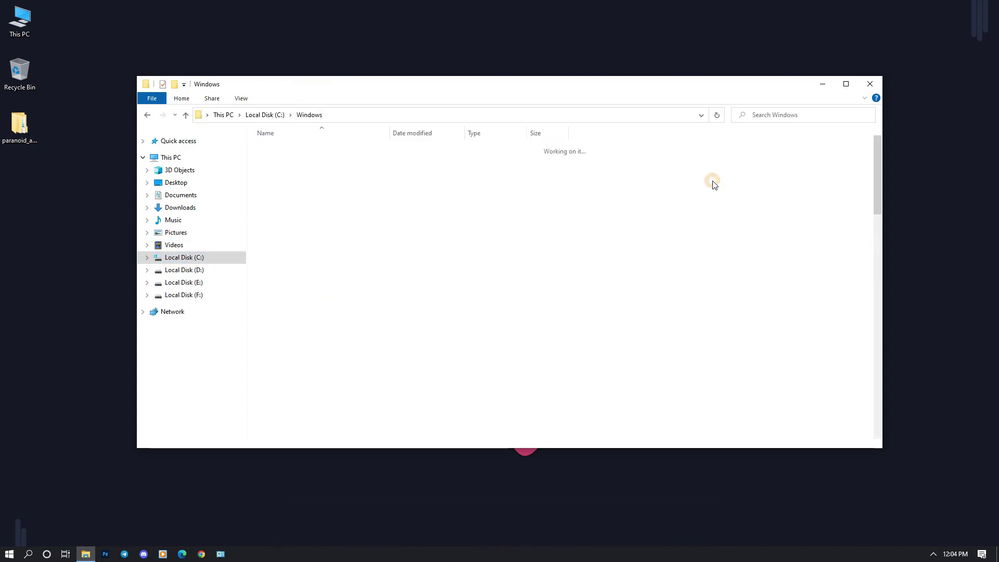
{"action": "scroll", "coordinate": [715, 185], "scroll_direction": "down", "scroll_amount": 7}
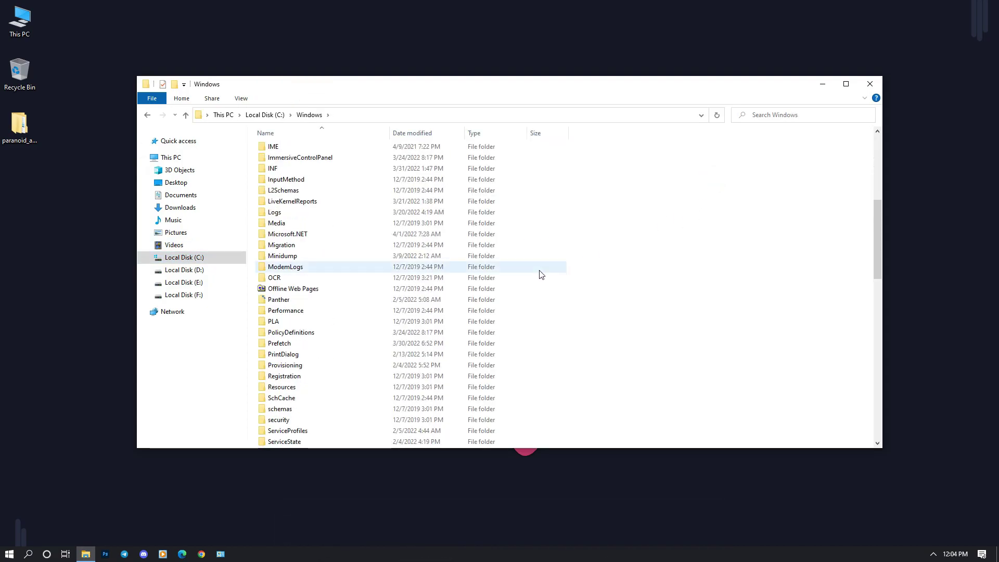
{"action": "scroll", "coordinate": [315, 326], "scroll_direction": "down", "scroll_amount": 3}
{"action": "left_click", "coordinate": [289, 291]}
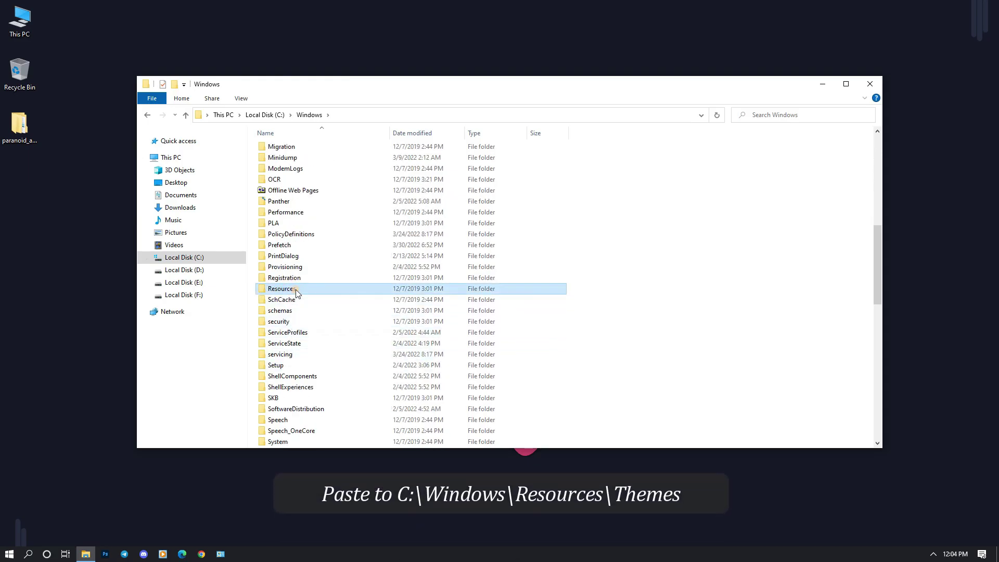
{"action": "double_click", "coordinate": [296, 292]}
{"action": "left_click", "coordinate": [291, 163]}
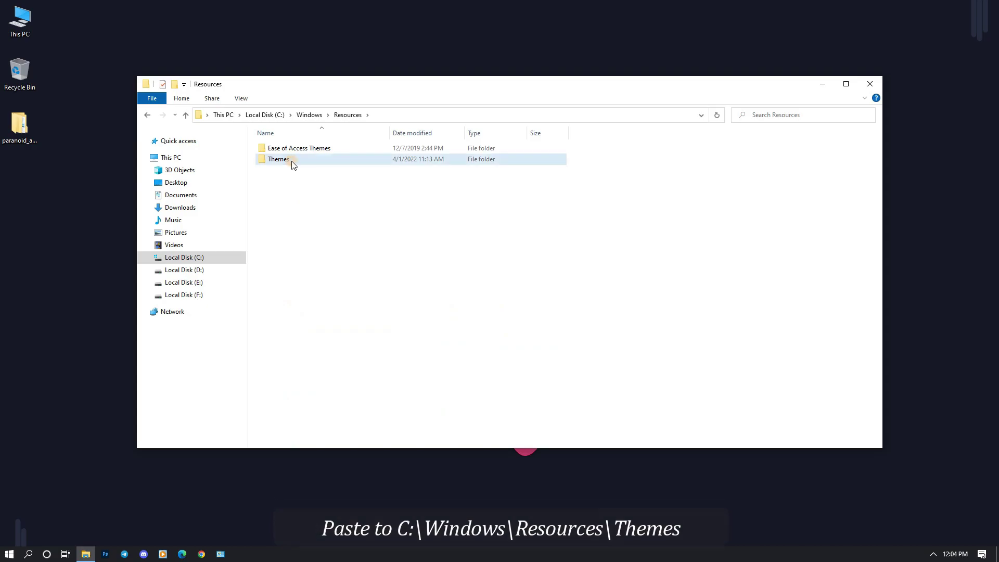
{"action": "double_click", "coordinate": [293, 165]}
{"action": "right_click", "coordinate": [294, 225]}
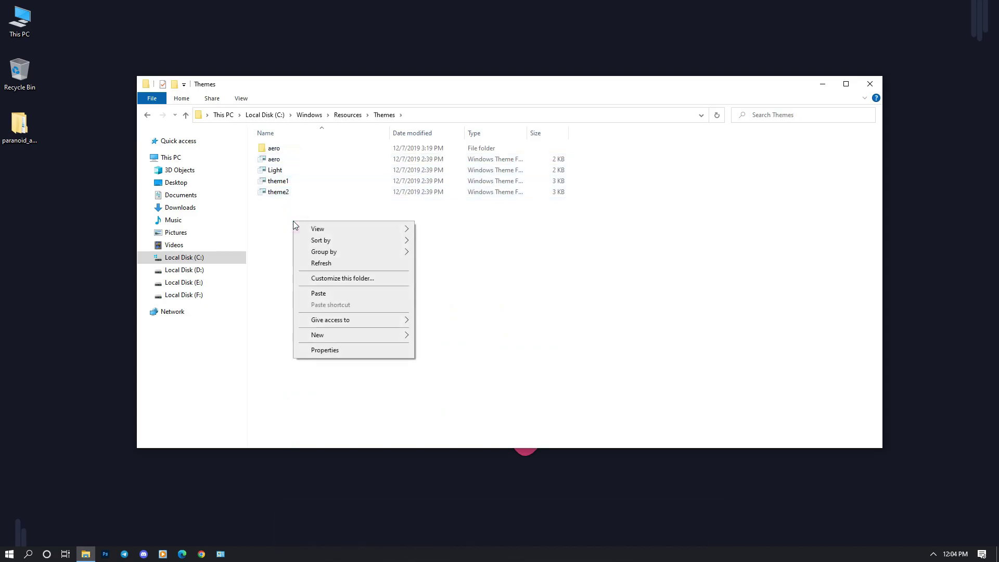
{"action": "left_click", "coordinate": [317, 294]}
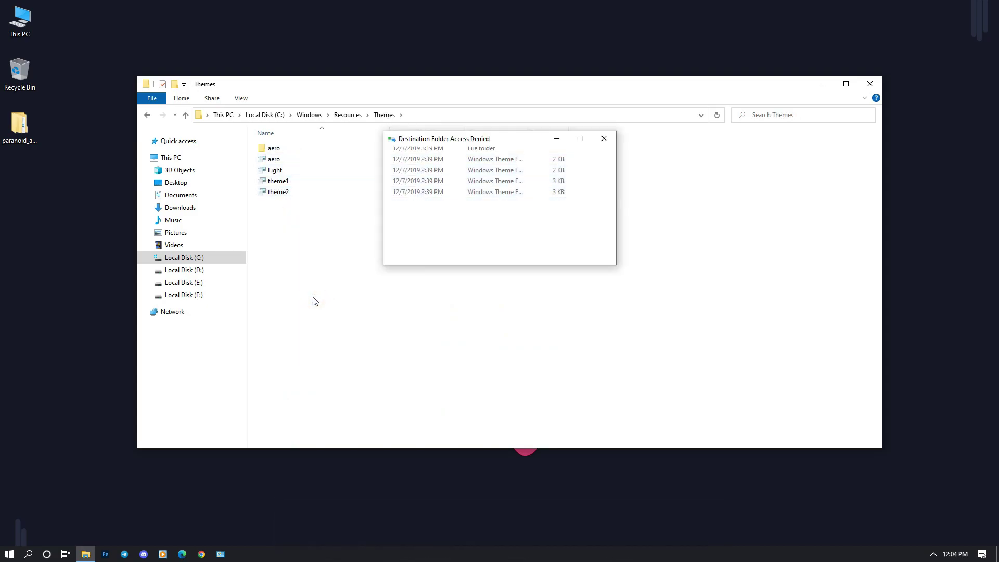
{"action": "left_click", "coordinate": [465, 229]}
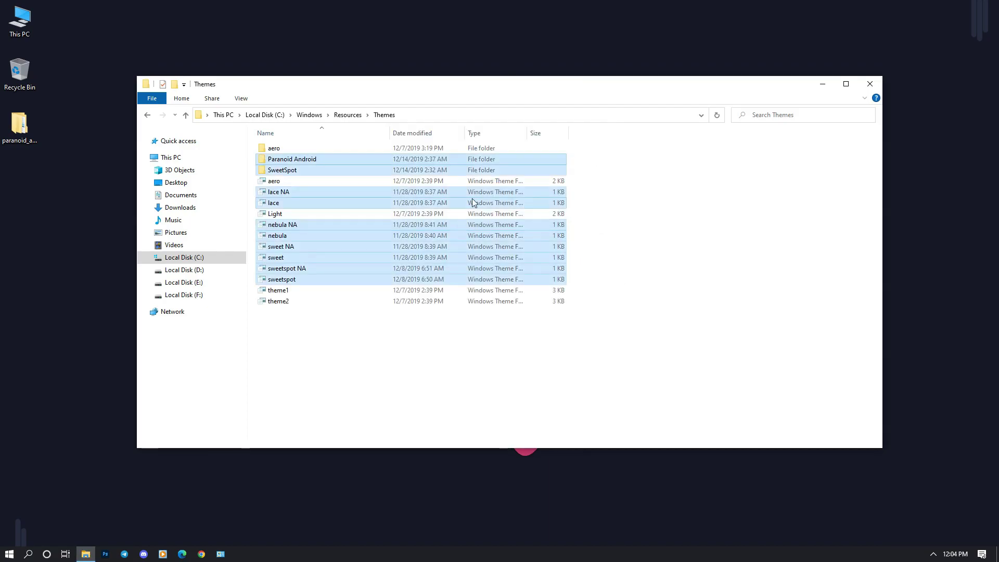
{"action": "left_click", "coordinate": [870, 86]}
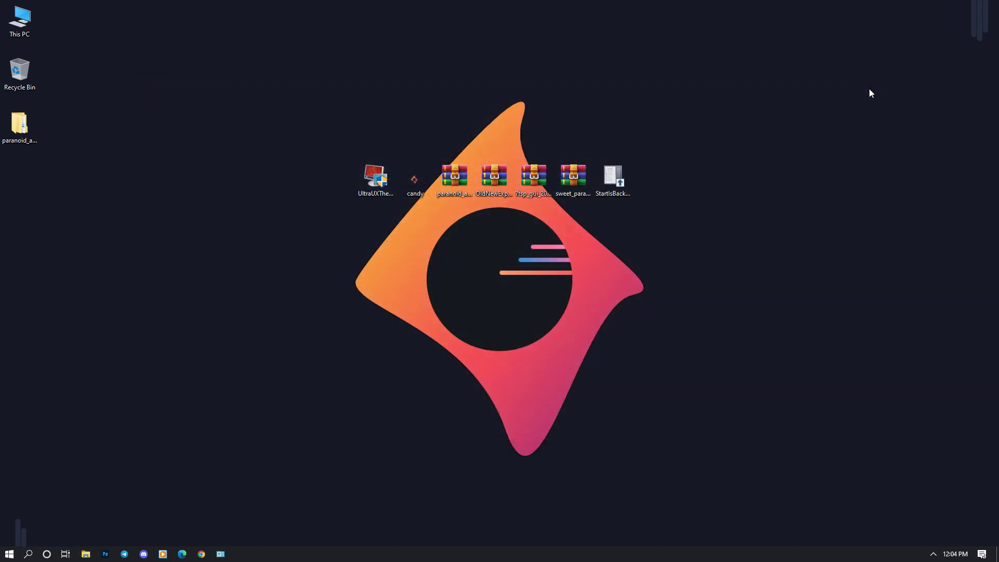
Apply the sweetspot theme in the desktop personalization settings and close Settings.
{"action": "right_click", "coordinate": [869, 88]}
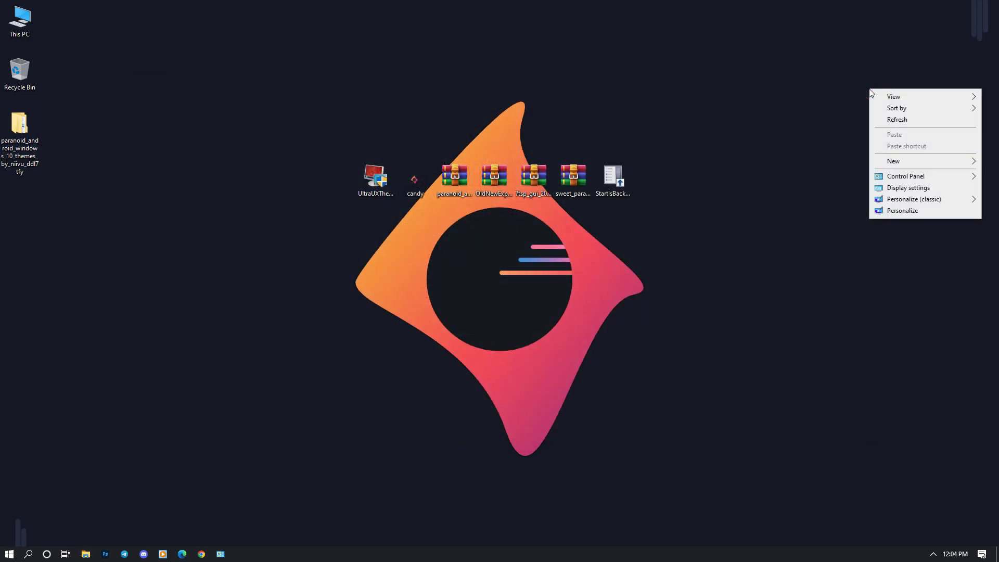
{"action": "left_click", "coordinate": [903, 210]}
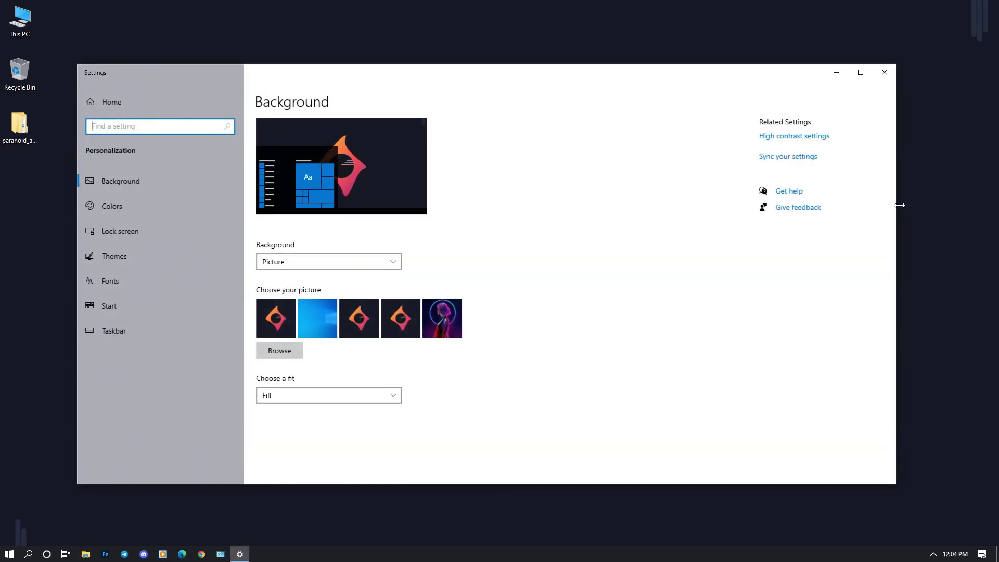
{"action": "left_click", "coordinate": [155, 260]}
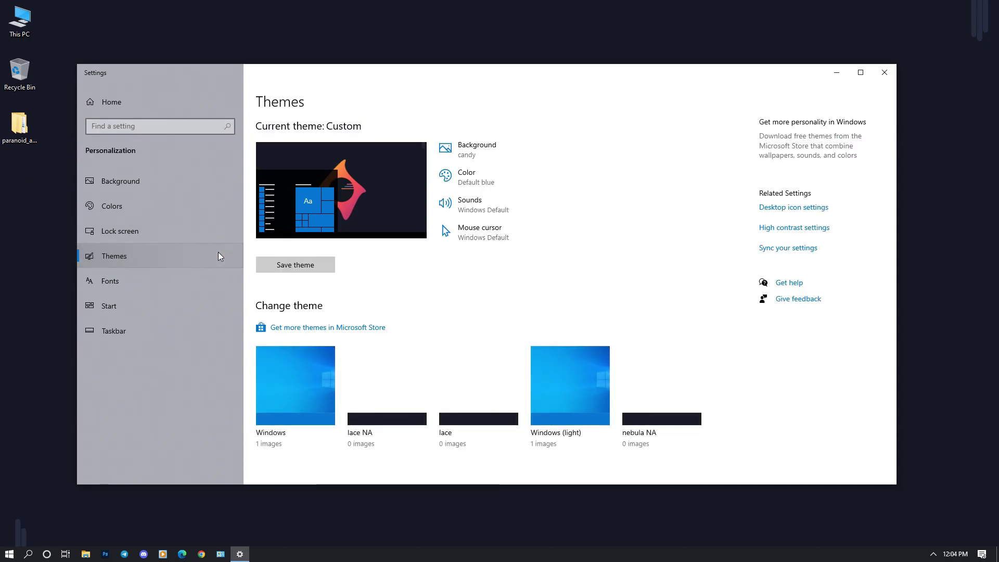
{"action": "scroll", "coordinate": [411, 252], "scroll_direction": "down", "scroll_amount": 6}
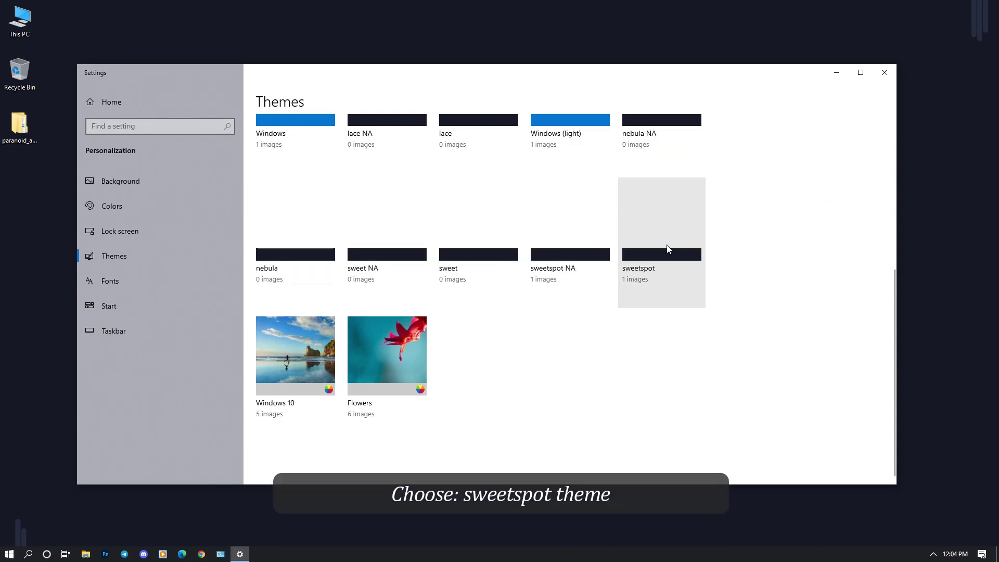
{"action": "left_click", "coordinate": [660, 256]}
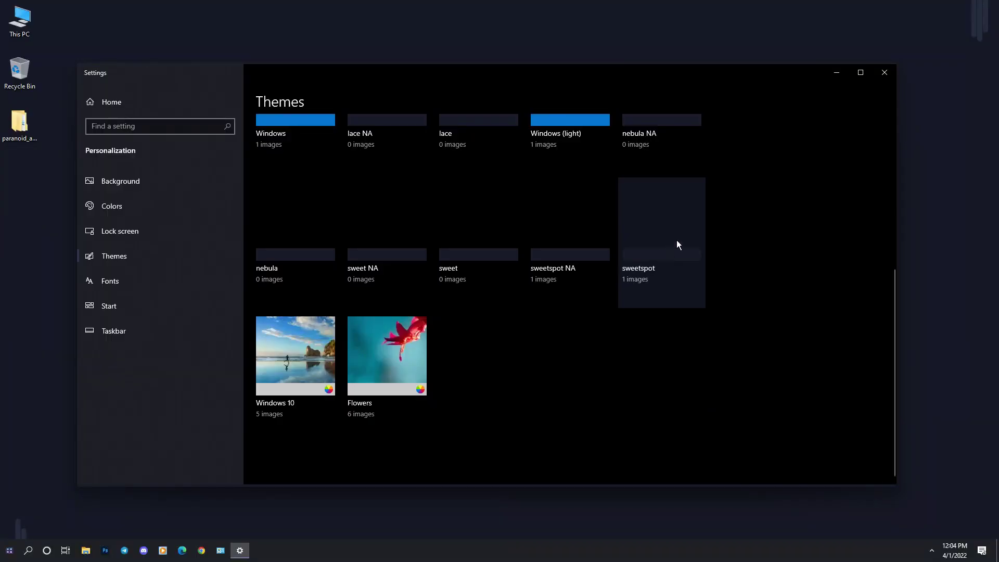
{"action": "left_click", "coordinate": [884, 76]}
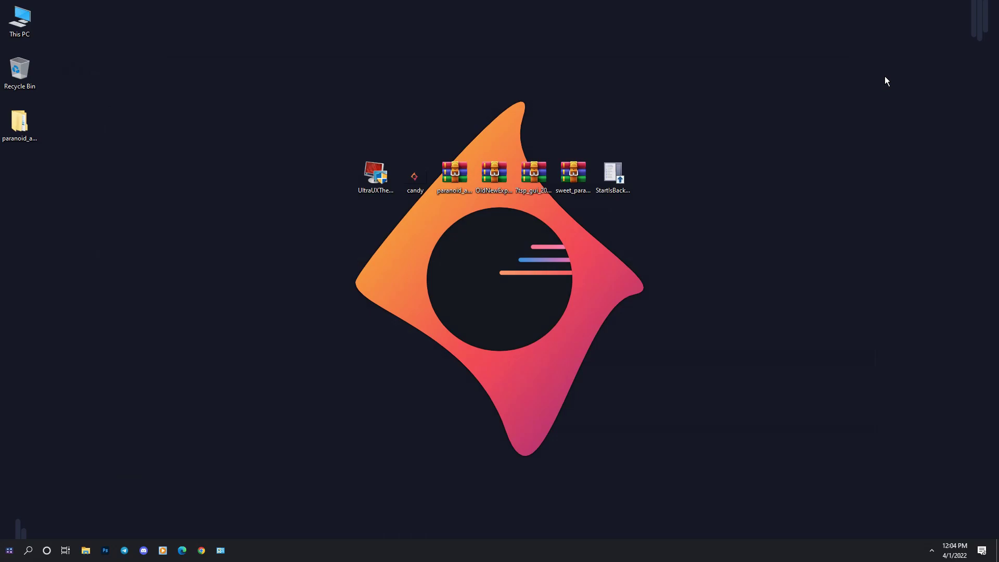
Extract the OldNewExplorer archive to its own folder on the desktop and open that folder.
{"action": "right_click", "coordinate": [502, 178]}
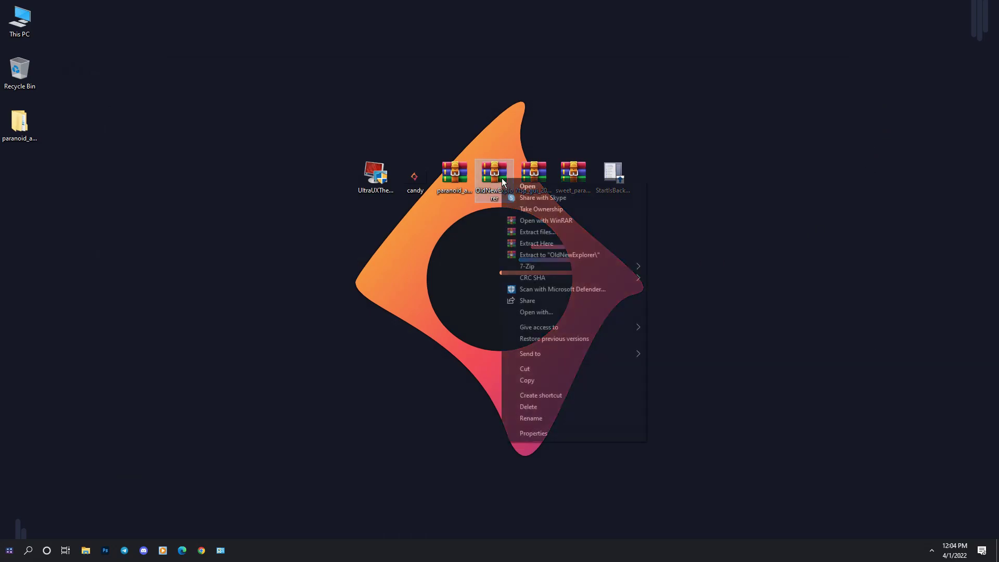
{"action": "left_click", "coordinate": [517, 233]}
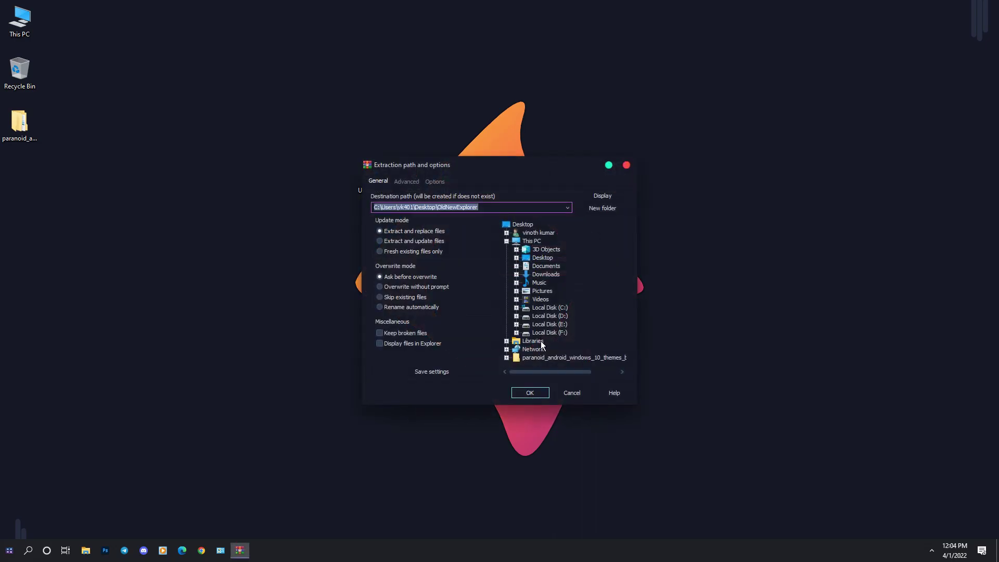
{"action": "left_click", "coordinate": [528, 393]}
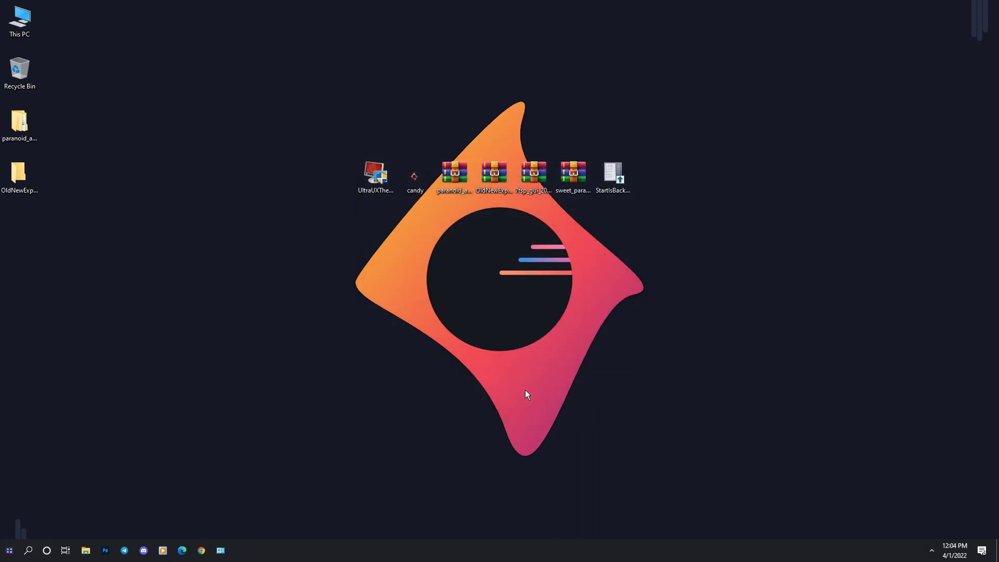
{"action": "double_click", "coordinate": [19, 176]}
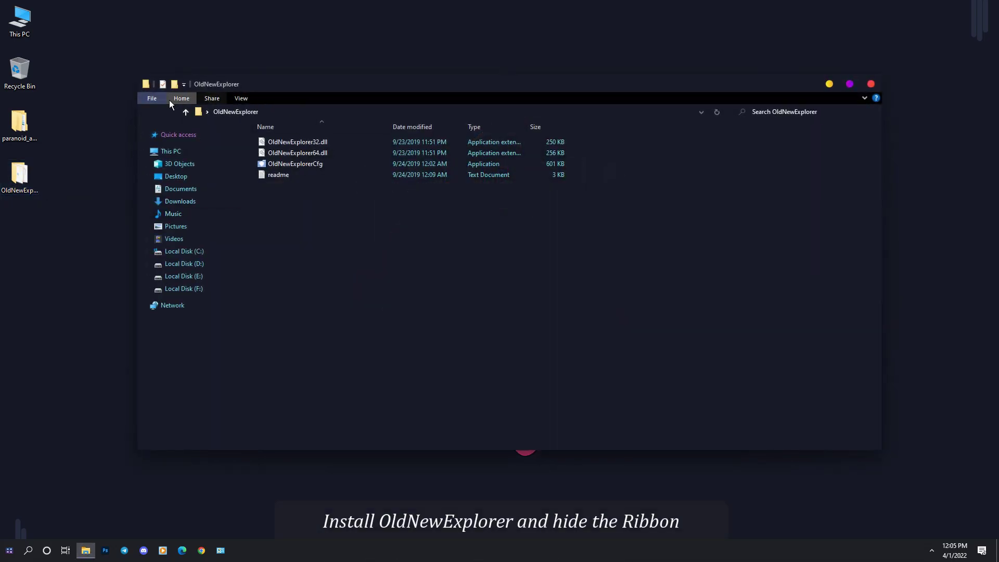
Run OldNewExplorerCfg, use the command bar instead of the Ribbon, turn off alternate navigation buttons style, install the shell extension and close the configuration.
{"action": "double_click", "coordinate": [283, 165]}
{"action": "left_click", "coordinate": [410, 246]}
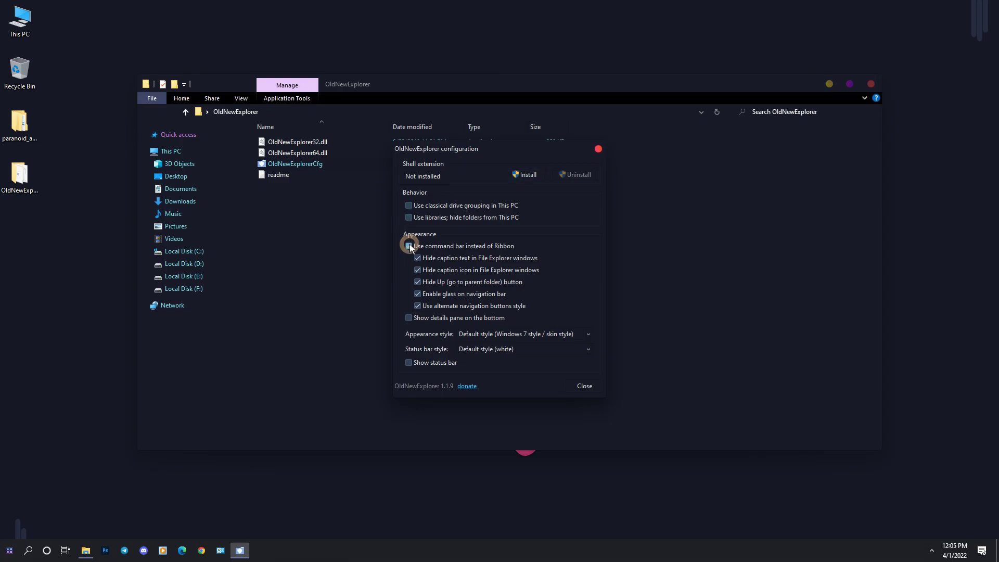
{"action": "left_click", "coordinate": [419, 306]}
{"action": "left_click", "coordinate": [521, 174]}
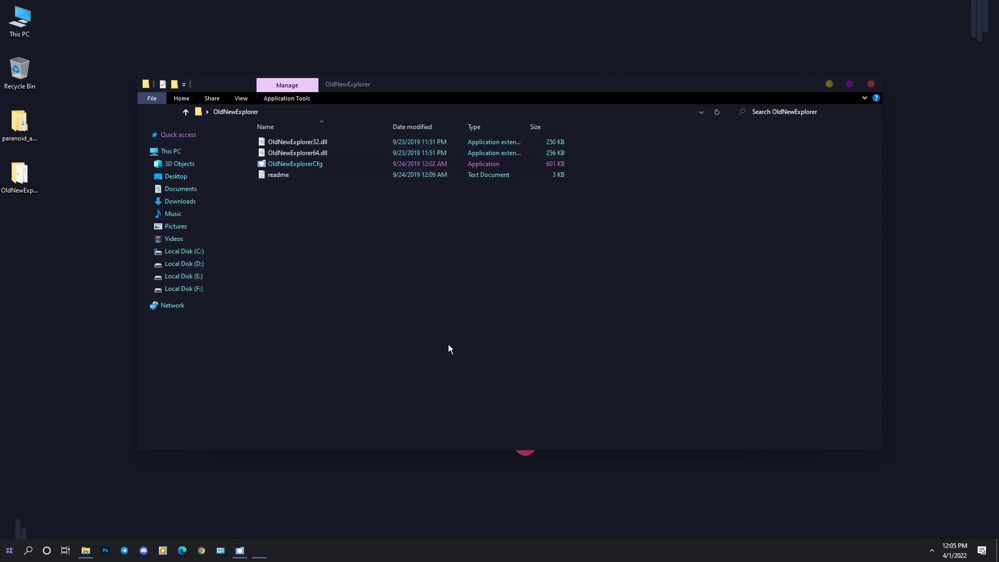
{"action": "left_click", "coordinate": [577, 385]}
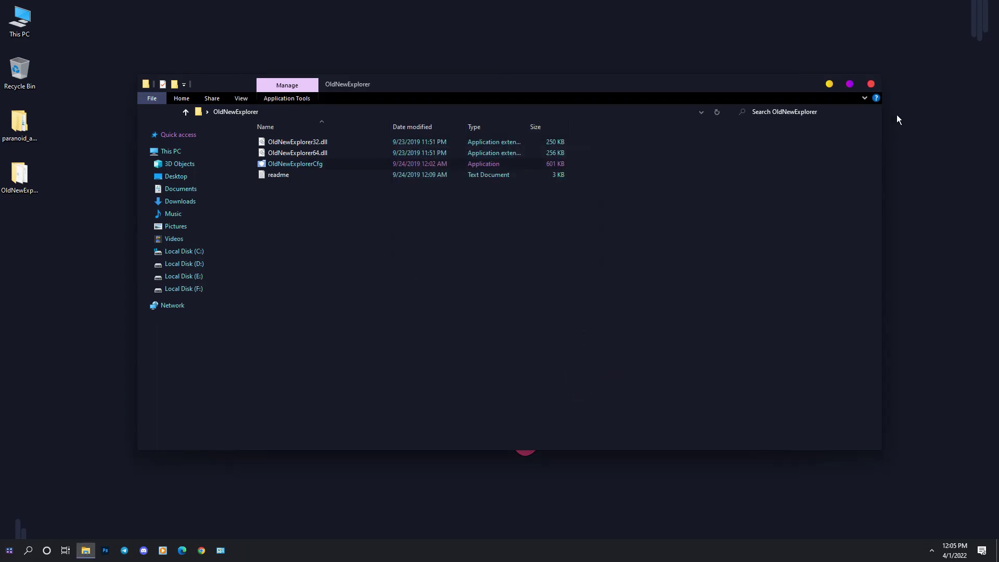
Close and reopen the OldNewExplorer folder to check the restyled File Explorer window, and close it again.
{"action": "left_click", "coordinate": [872, 83]}
{"action": "double_click", "coordinate": [19, 174]}
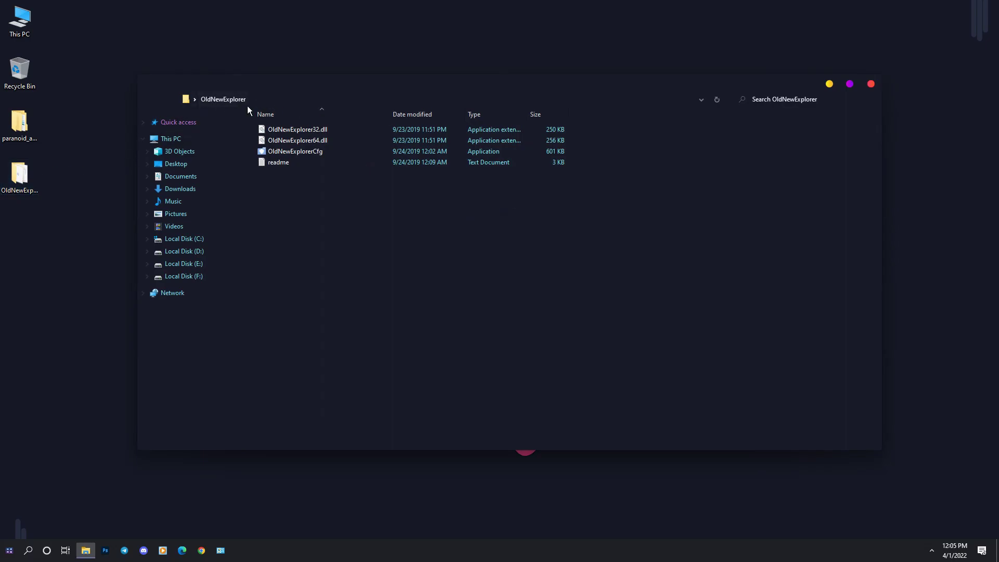
{"action": "left_click", "coordinate": [871, 85]}
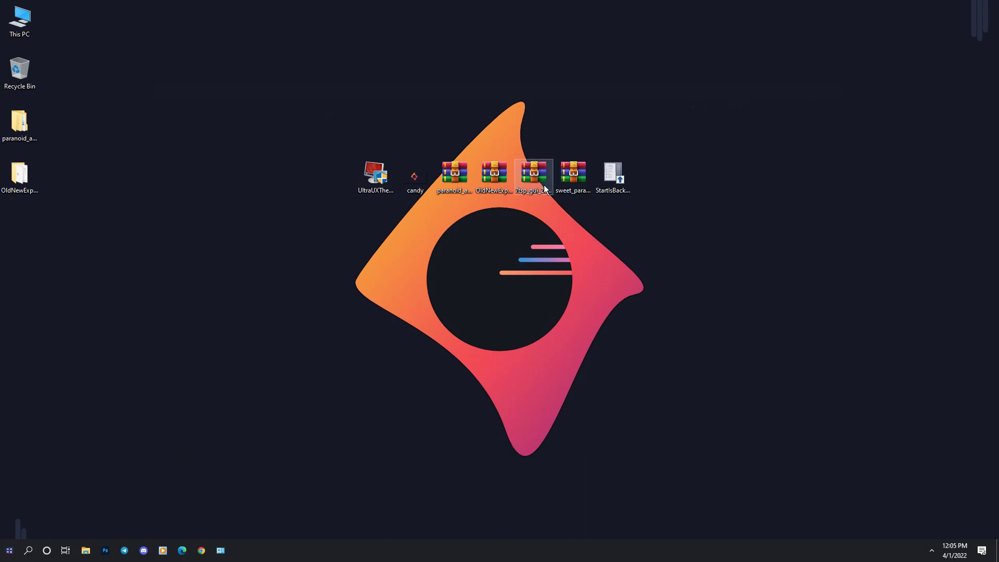
Extract the Sweet Paranoia icon theme archive to its own desktop folder and open the 7TSP folder inside it.
{"action": "double_click", "coordinate": [571, 177]}
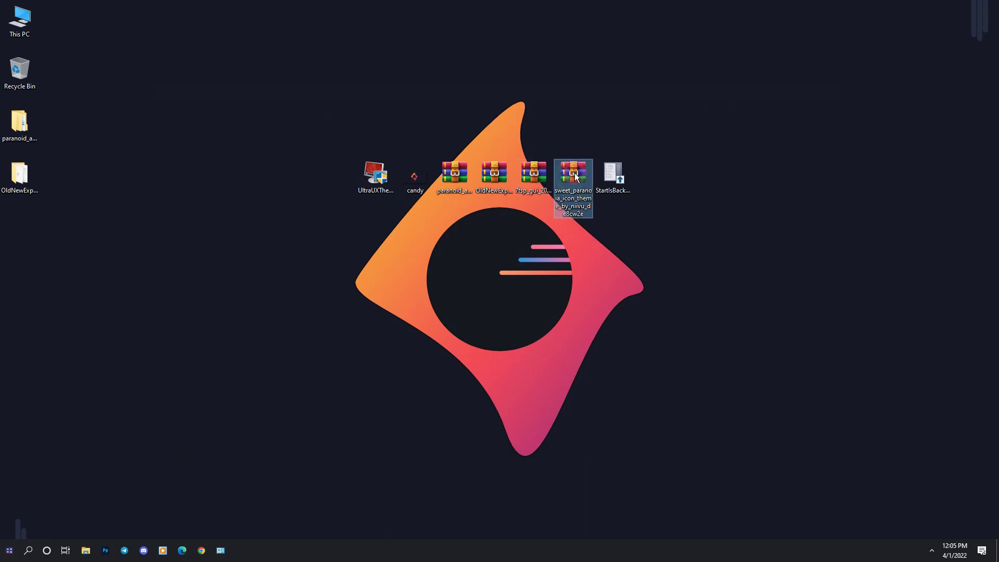
{"action": "right_click", "coordinate": [574, 173]}
{"action": "left_click", "coordinate": [588, 227]}
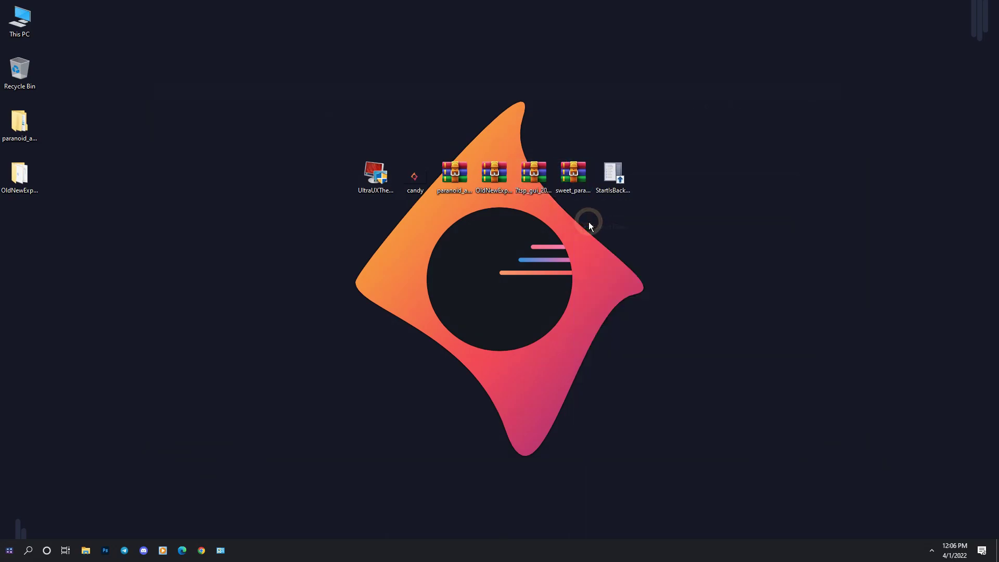
{"action": "left_click", "coordinate": [529, 392]}
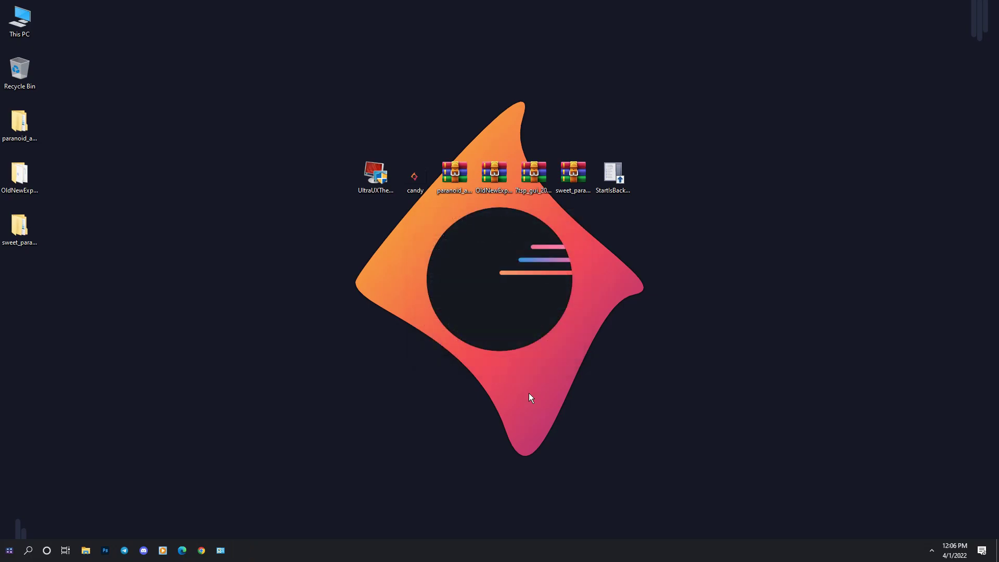
{"action": "double_click", "coordinate": [21, 240]}
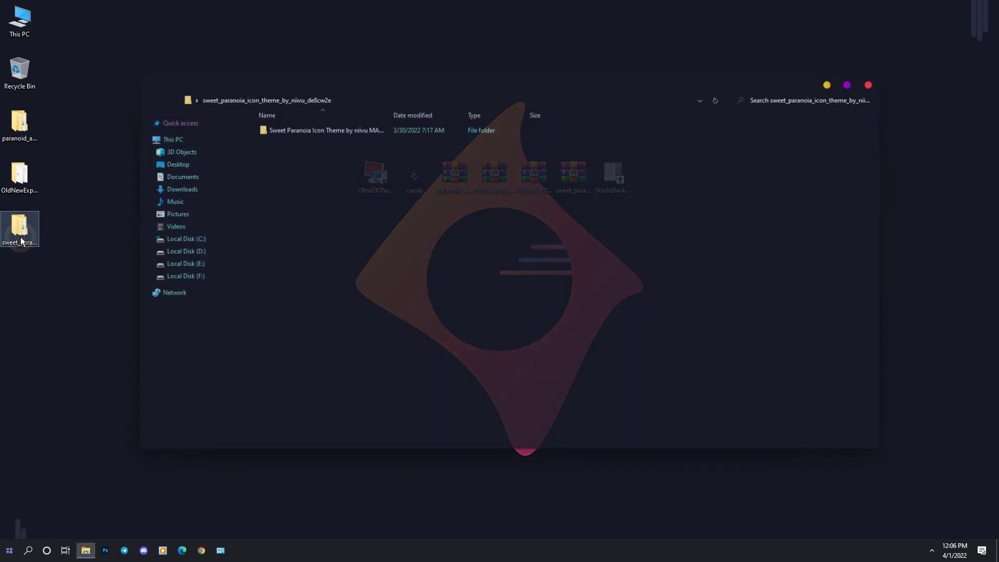
{"action": "double_click", "coordinate": [314, 131]}
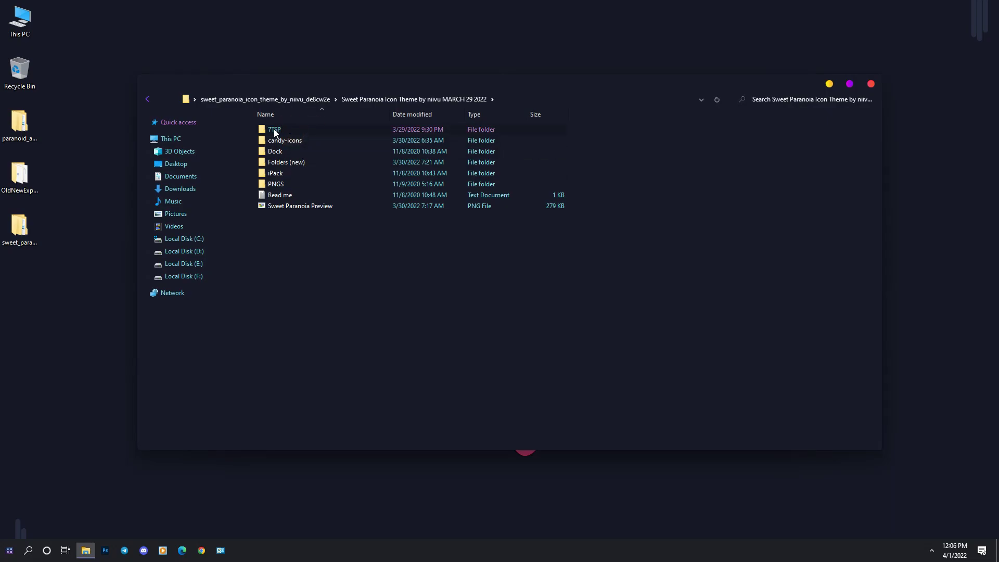
{"action": "double_click", "coordinate": [297, 131]}
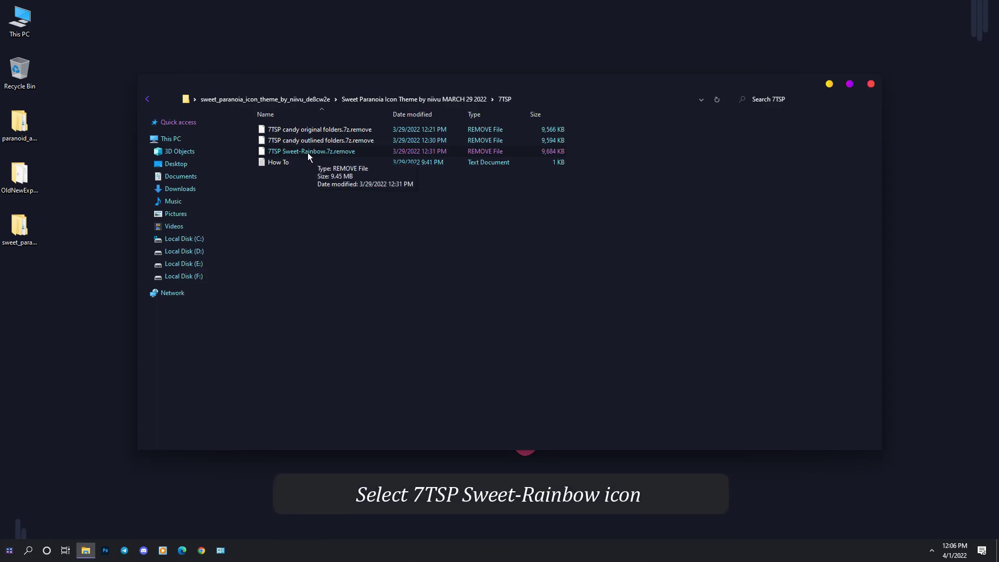
Rename the 7TSP Sweet-Rainbow.7z.remove file as 7TSP Sweet-Rainbow.7z, accept the extension change and close the folder window.
{"action": "right_click", "coordinate": [330, 154]}
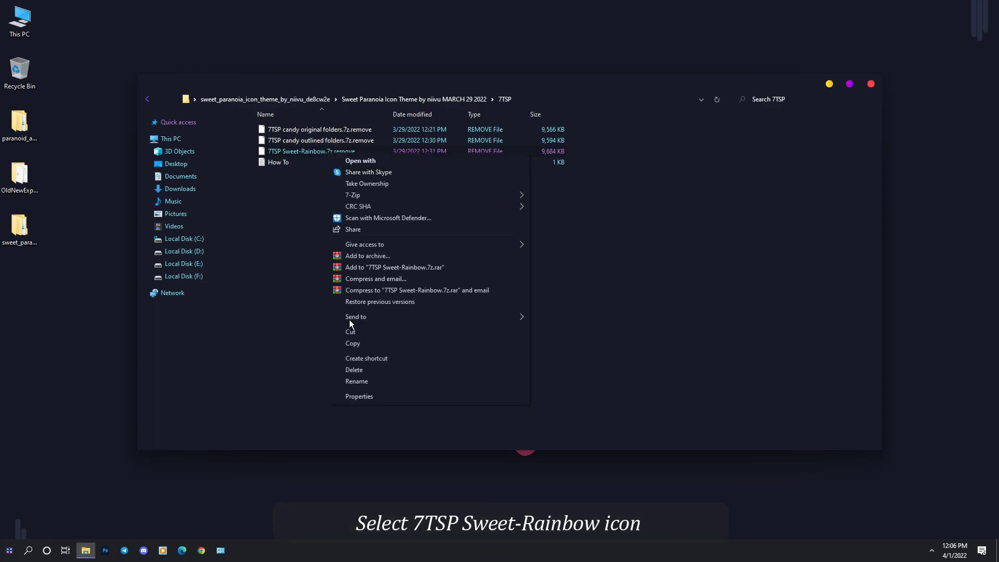
{"action": "left_click", "coordinate": [351, 384]}
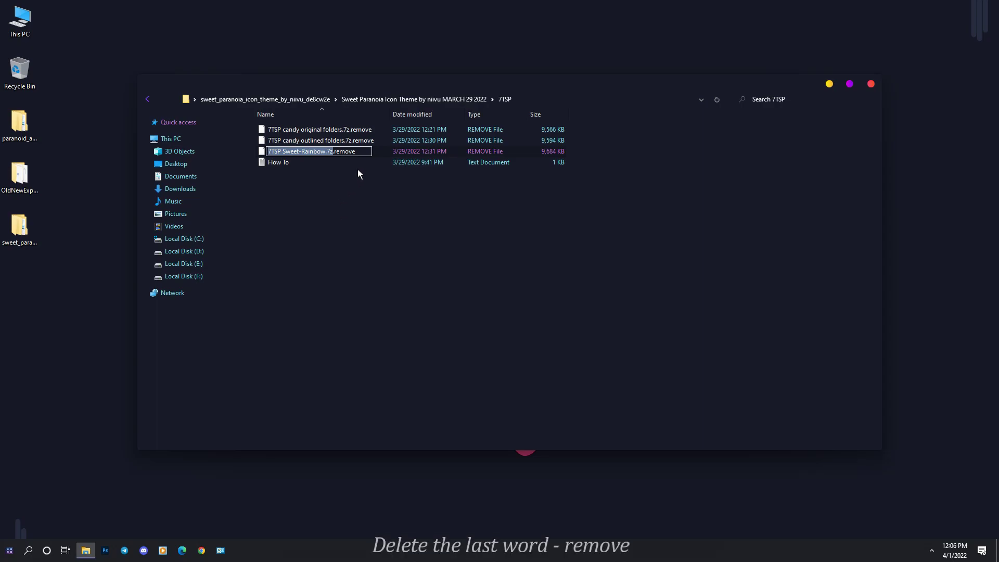
{"action": "left_click", "coordinate": [358, 152]}
{"action": "key", "text": "BackSpace"}
{"action": "key", "text": "BackSpace"}
{"action": "key", "text": "BackSpace"}
{"action": "key", "text": "BackSpace"}
{"action": "key", "text": "BackSpace"}
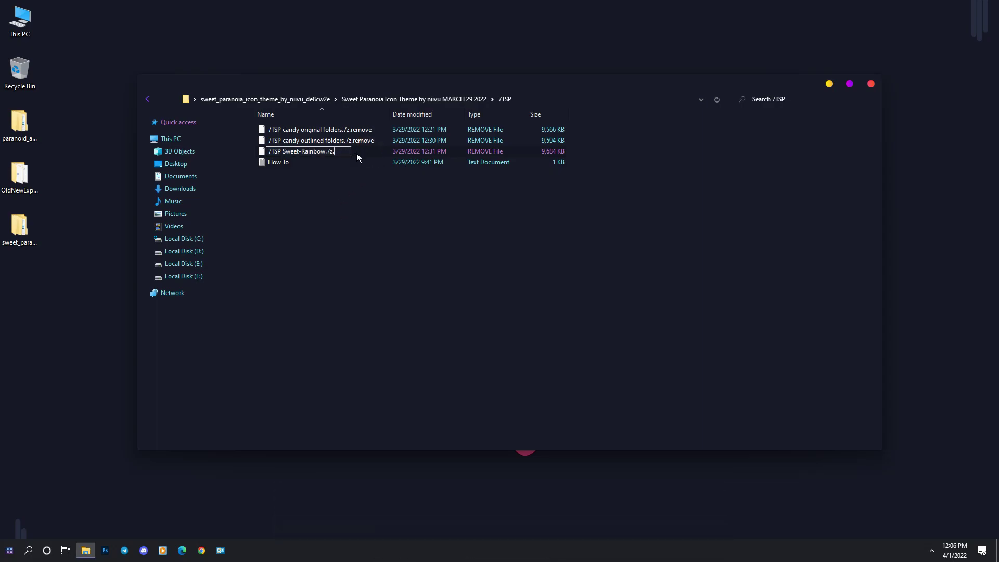
{"action": "key", "text": "Return"}
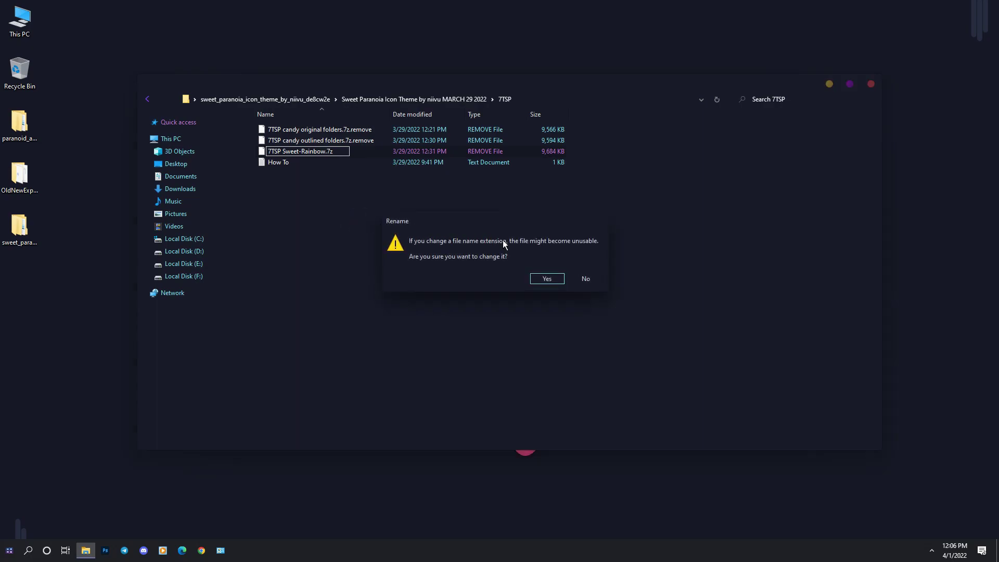
{"action": "left_click", "coordinate": [539, 280]}
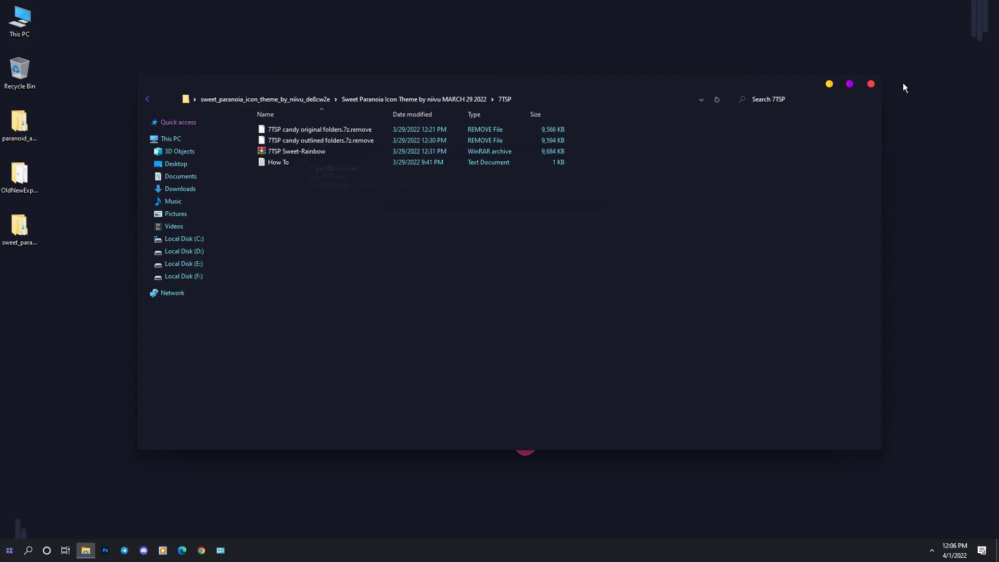
{"action": "left_click", "coordinate": [871, 85]}
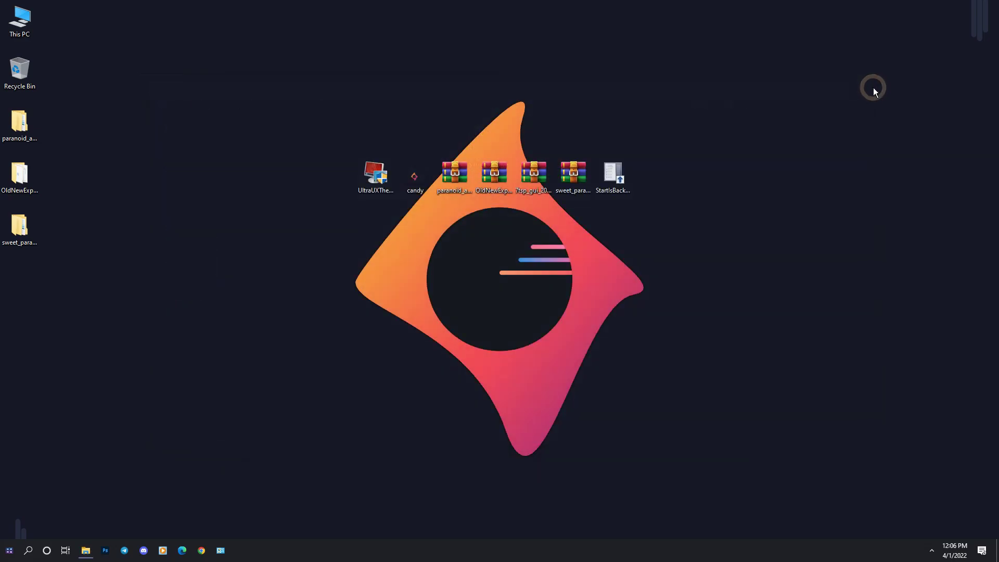
Extract the 7tsp_gui_2019_edition archive to its own folder on the desktop and open that folder.
{"action": "right_click", "coordinate": [544, 178]}
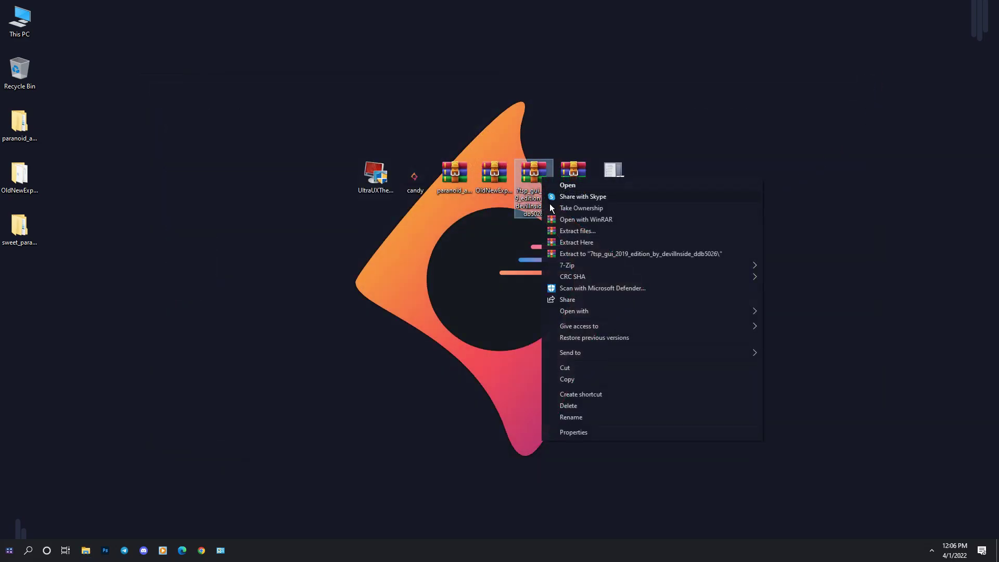
{"action": "left_click", "coordinate": [578, 231]}
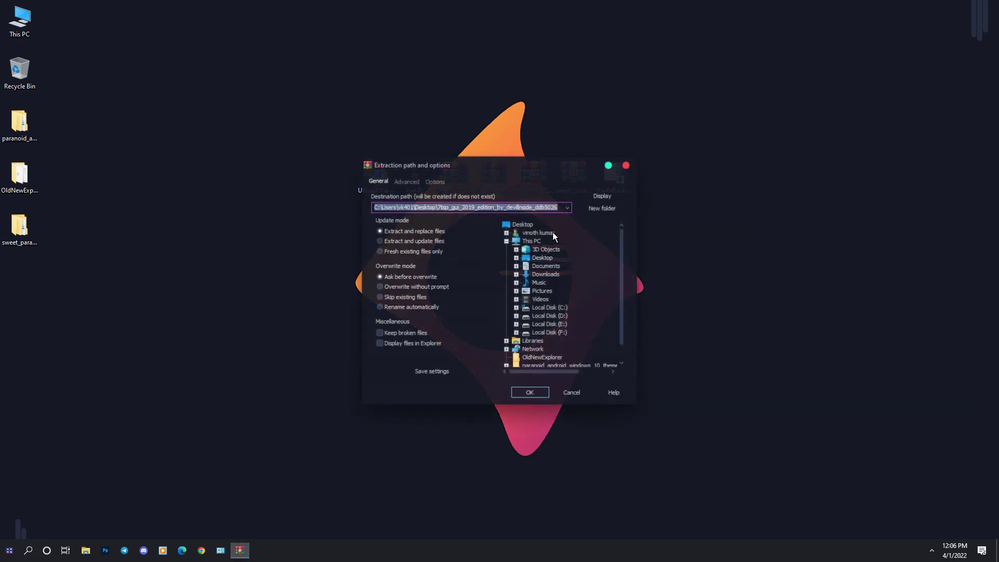
{"action": "left_click", "coordinate": [525, 393]}
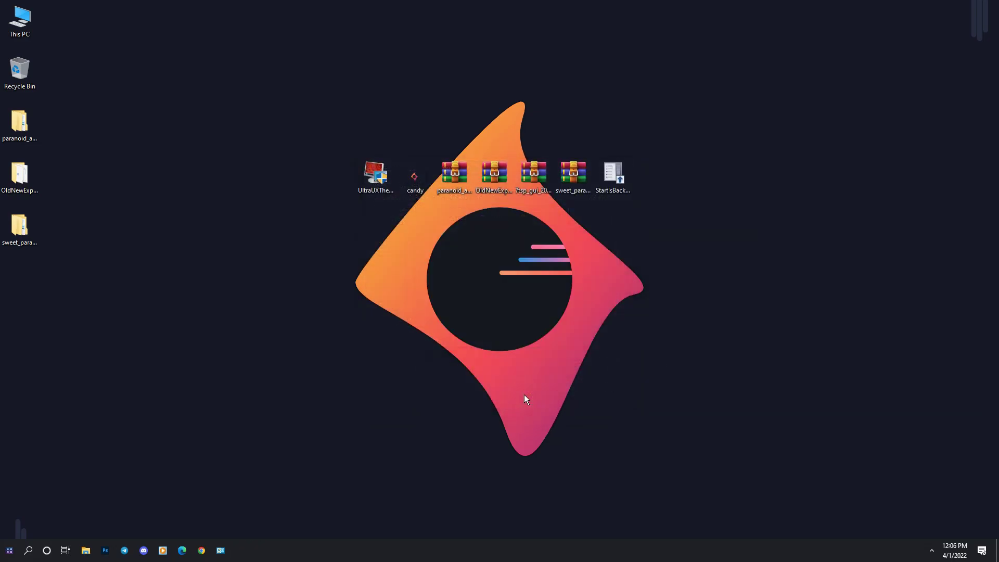
{"action": "double_click", "coordinate": [20, 280]}
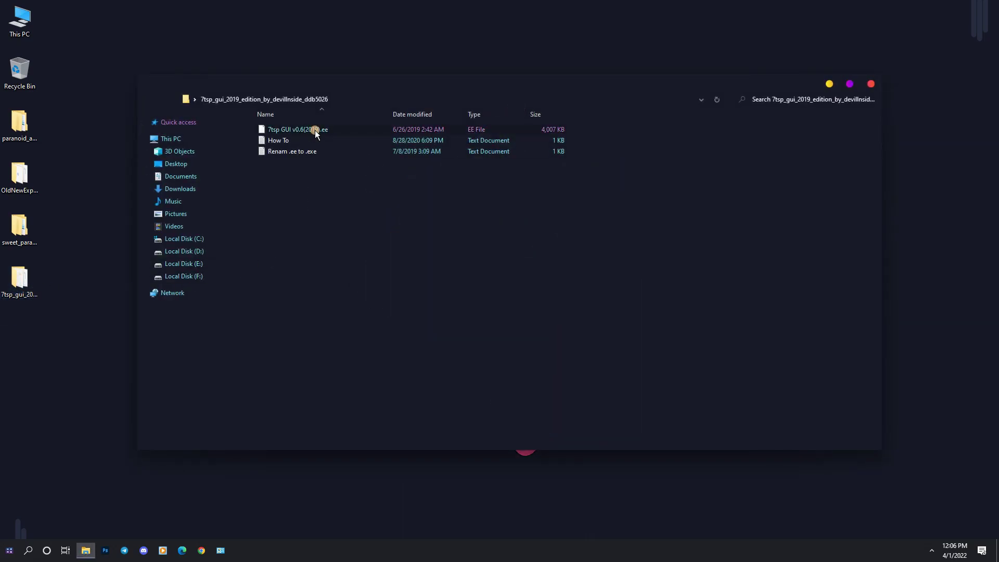
Change the extension of the 7tsp GUI v0.6(2019) file to .exe, accept the change and refresh the folder.
{"action": "left_click", "coordinate": [324, 133]}
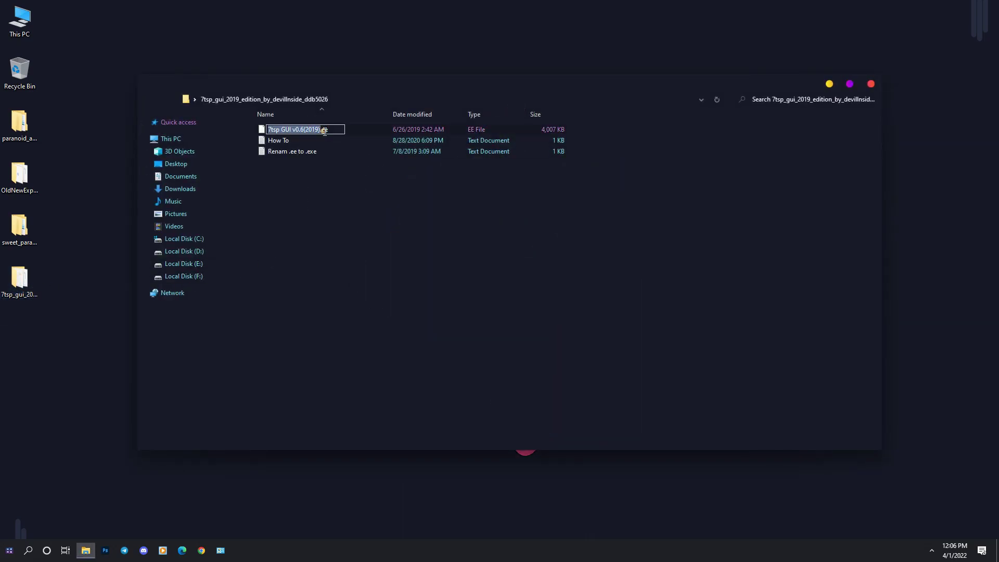
{"action": "left_click", "coordinate": [325, 130]}
{"action": "type", "text": "x"}
{"action": "double_click", "coordinate": [326, 130]}
{"action": "key", "text": "Return"}
{"action": "left_click", "coordinate": [536, 277]}
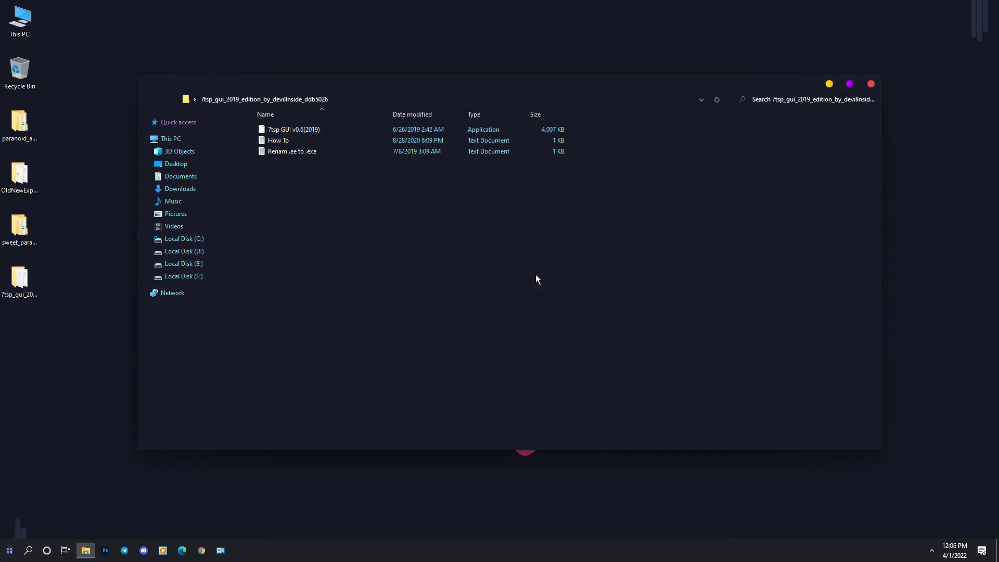
{"action": "right_click", "coordinate": [314, 191]}
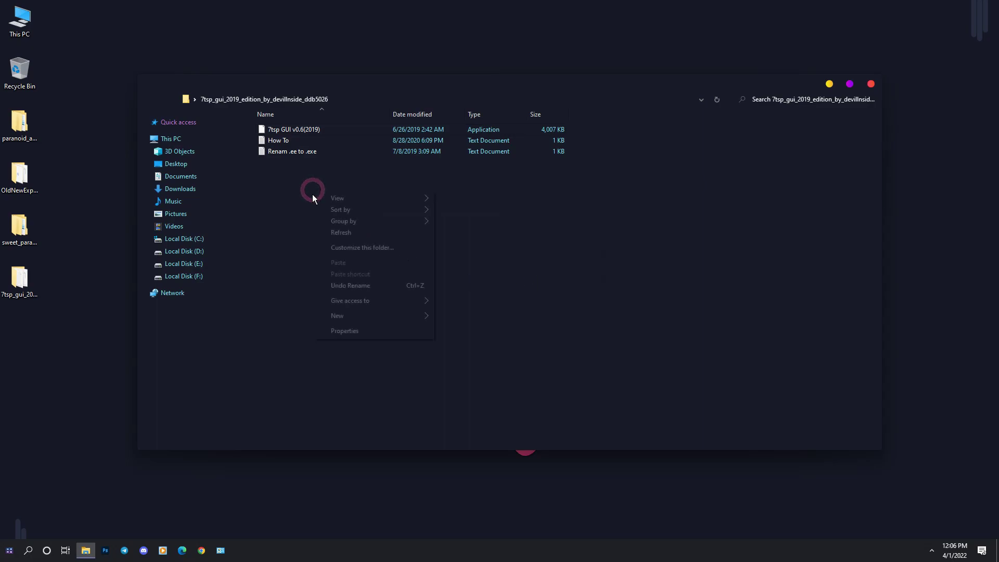
{"action": "left_click", "coordinate": [332, 232]}
Launch 7tsp GUI and add 7TSP Sweet-Rainbow from the extracted Sweet Paranoia theme's 7TSP folder as a custom pack.
{"action": "double_click", "coordinate": [316, 132]}
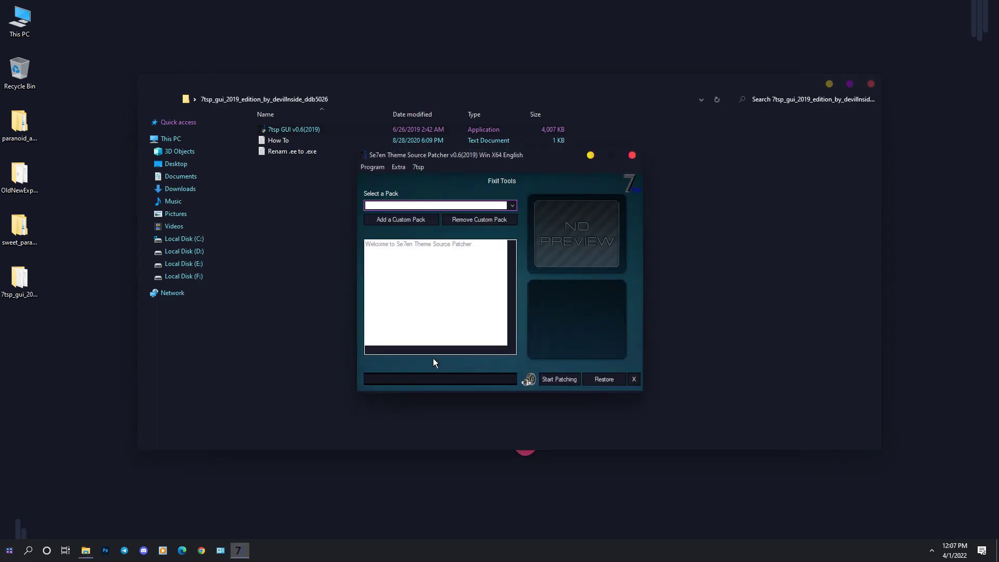
{"action": "left_click", "coordinate": [402, 219]}
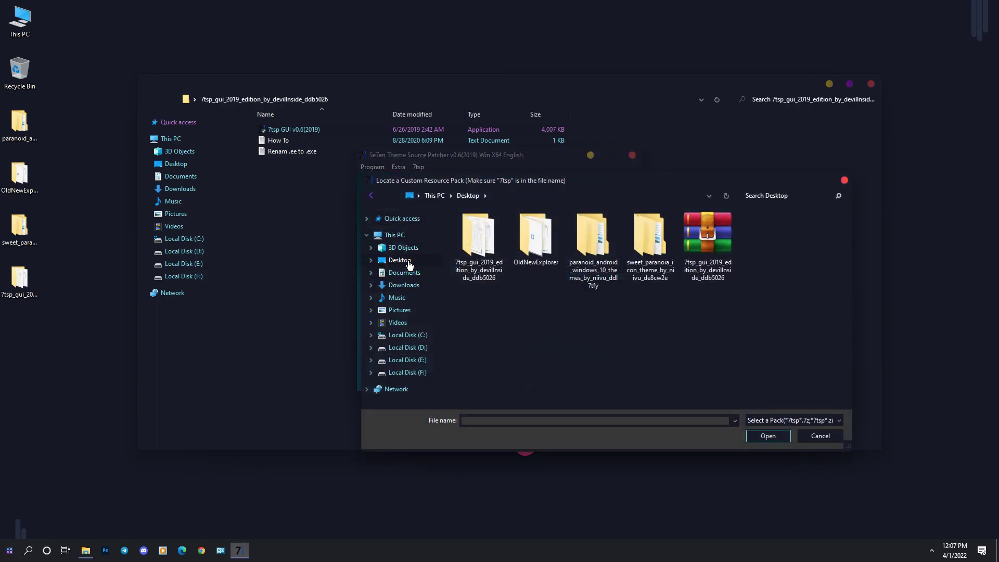
{"action": "double_click", "coordinate": [663, 244]}
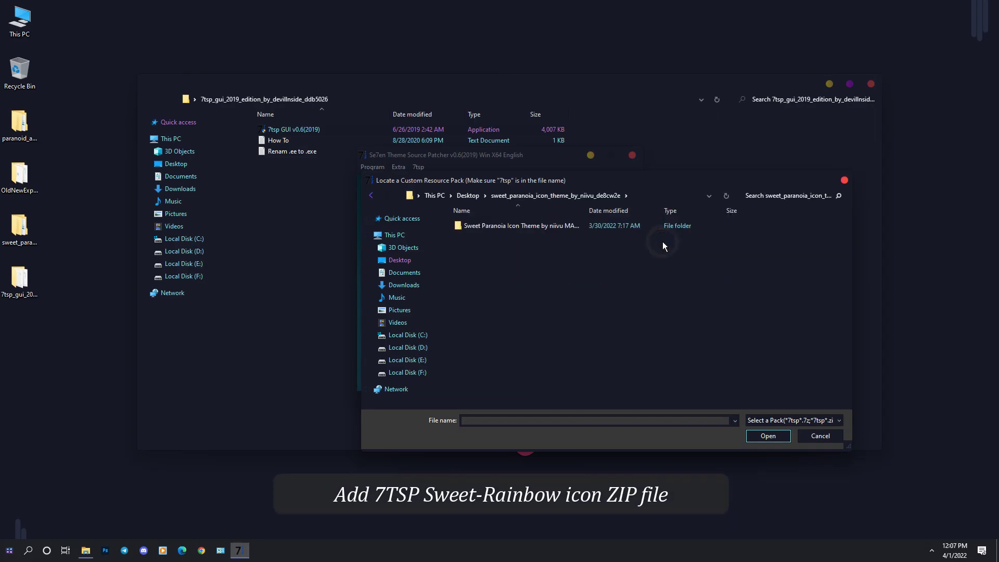
{"action": "double_click", "coordinate": [531, 227]}
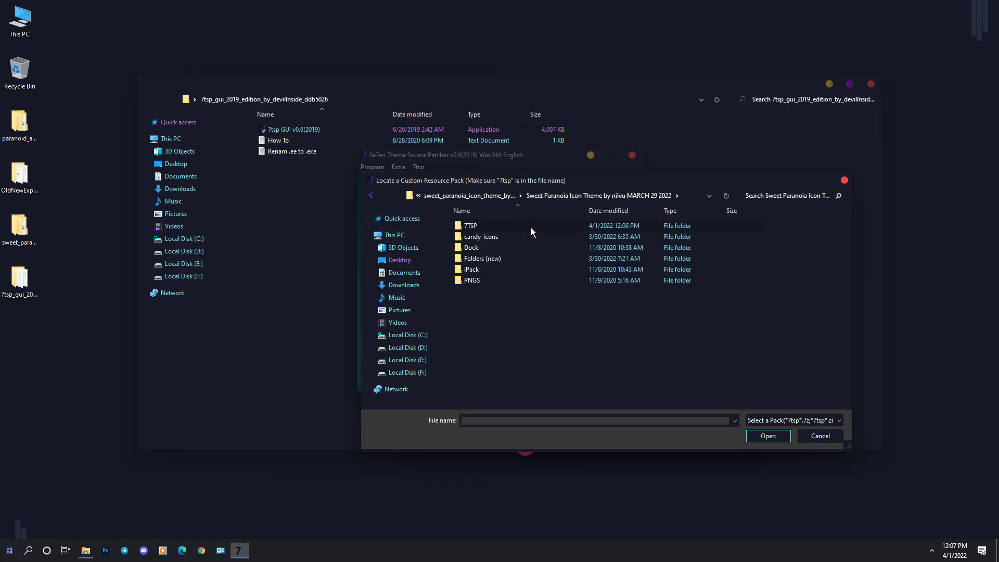
{"action": "double_click", "coordinate": [531, 227]}
{"action": "left_click", "coordinate": [482, 230]}
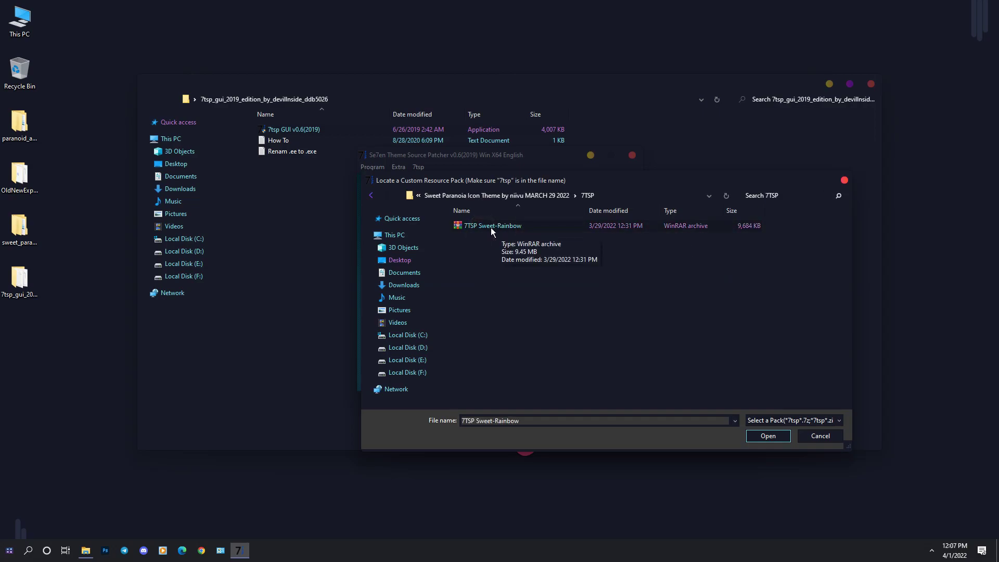
{"action": "left_click", "coordinate": [754, 437]}
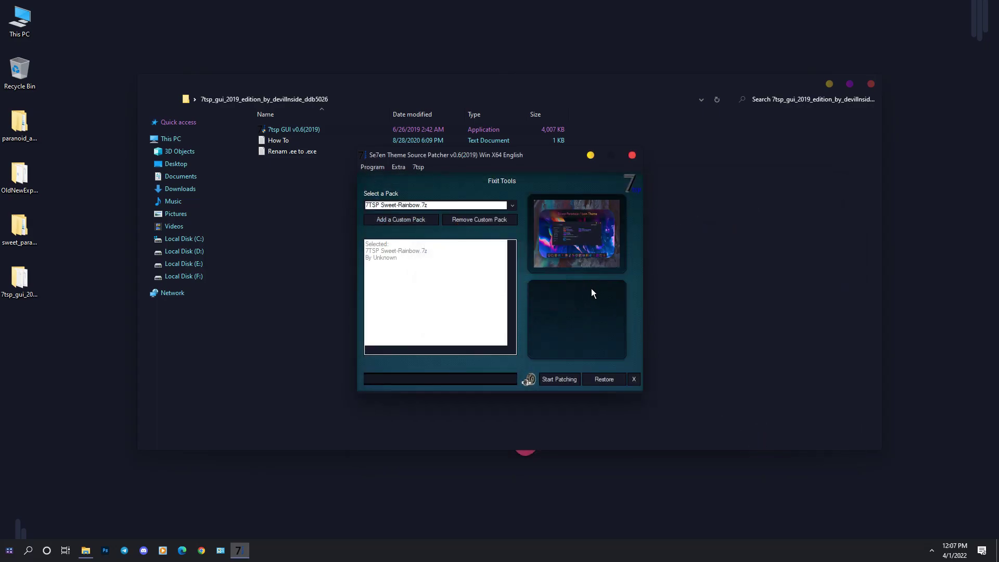
Patch the system with the 7TSP Sweet-Rainbow.7z pack, agree to continue and dismiss the completion message.
{"action": "left_click", "coordinate": [566, 378]}
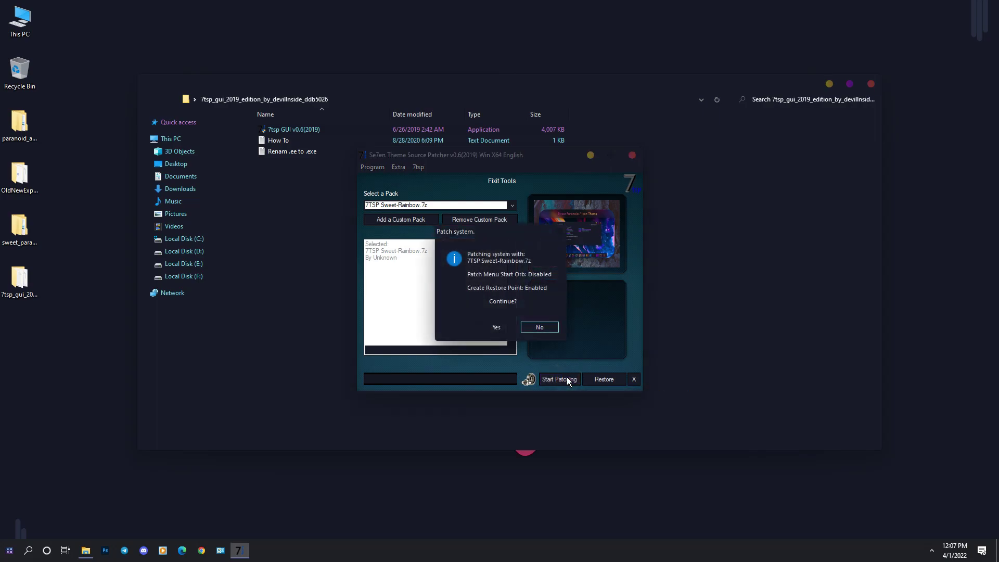
{"action": "left_click", "coordinate": [501, 330]}
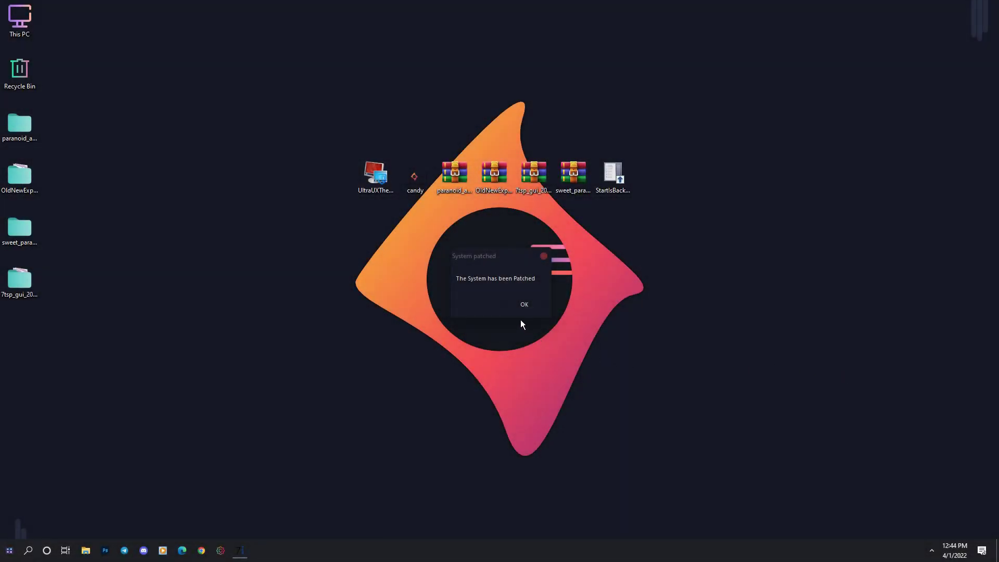
{"action": "left_click", "coordinate": [523, 304]}
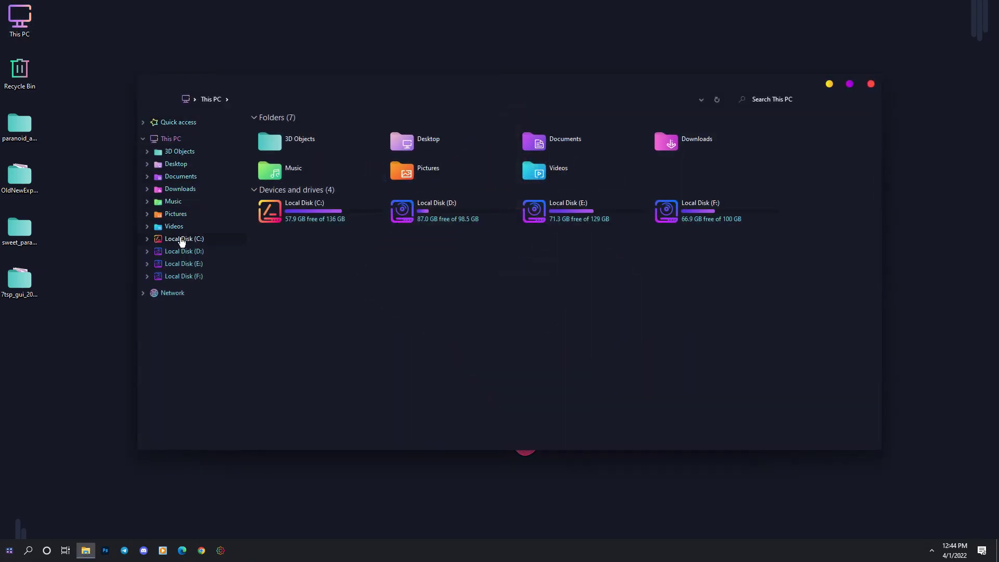
Examine the patched icons in Quick access and Local Disk (C:) in File Explorer.
{"action": "left_click", "coordinate": [192, 123]}
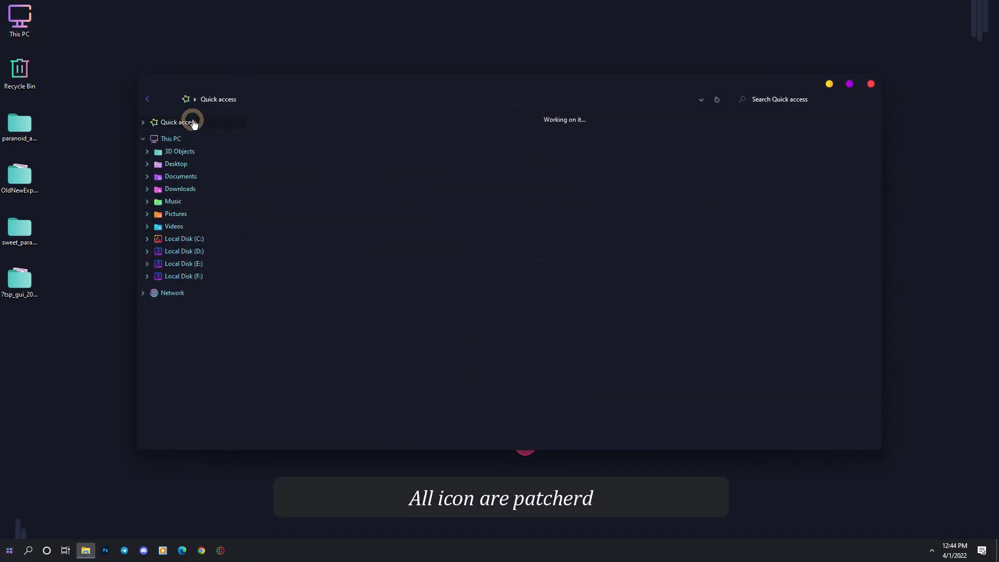
{"action": "left_click", "coordinate": [193, 238]}
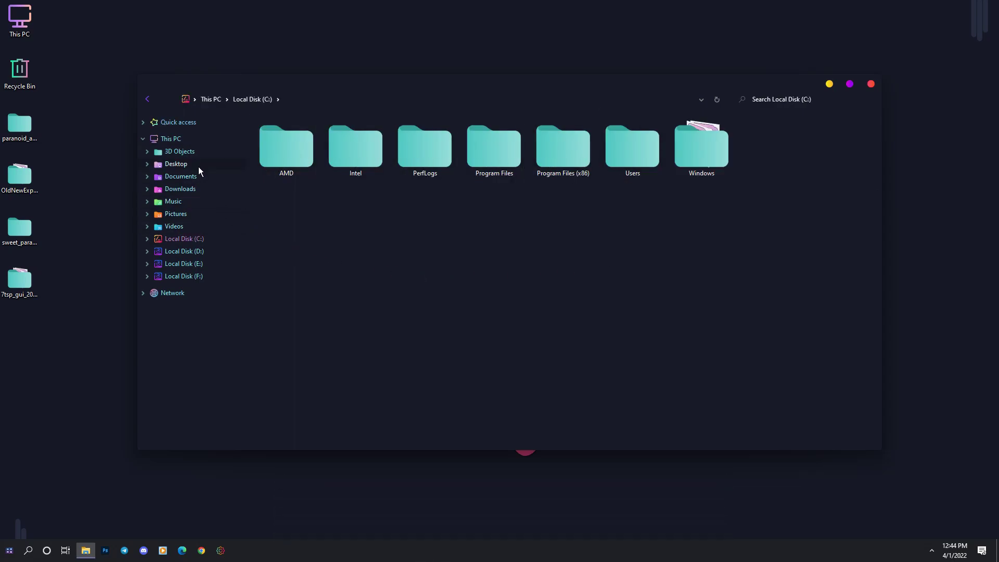
View This PC, close File Explorer, and install StartIsBack for the current user account only.
{"action": "left_click", "coordinate": [187, 140]}
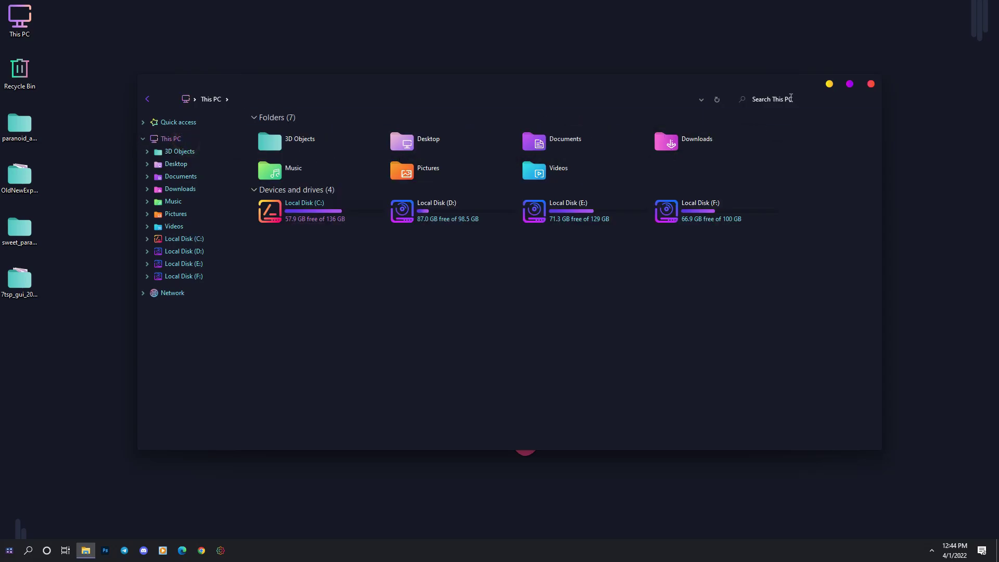
{"action": "left_click", "coordinate": [871, 84]}
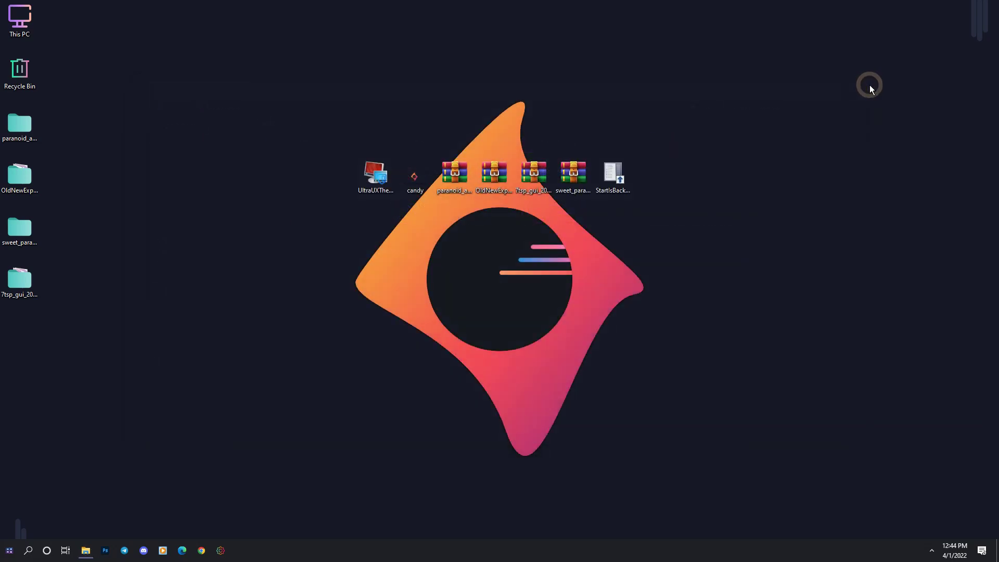
{"action": "double_click", "coordinate": [627, 176]}
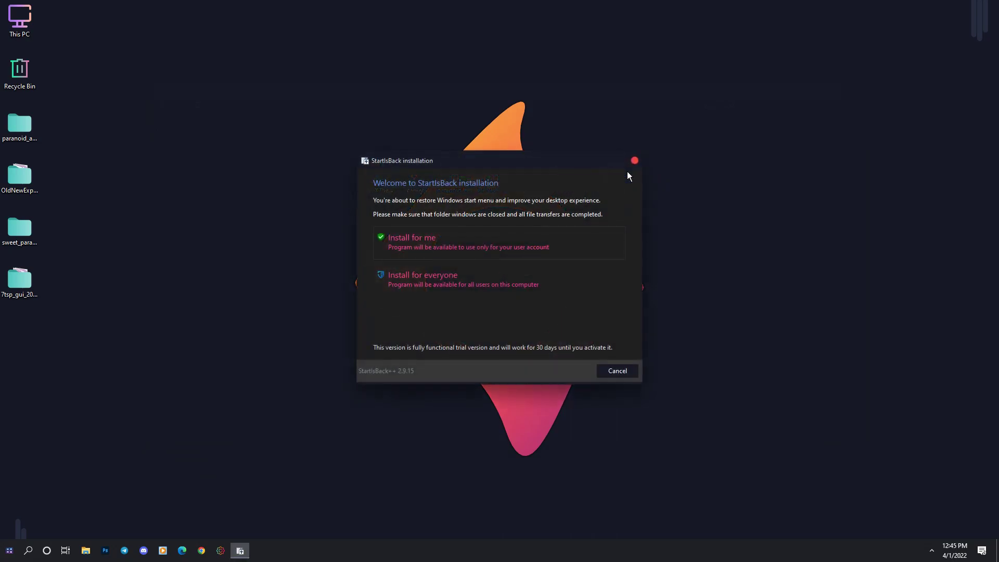
{"action": "left_click", "coordinate": [485, 247]}
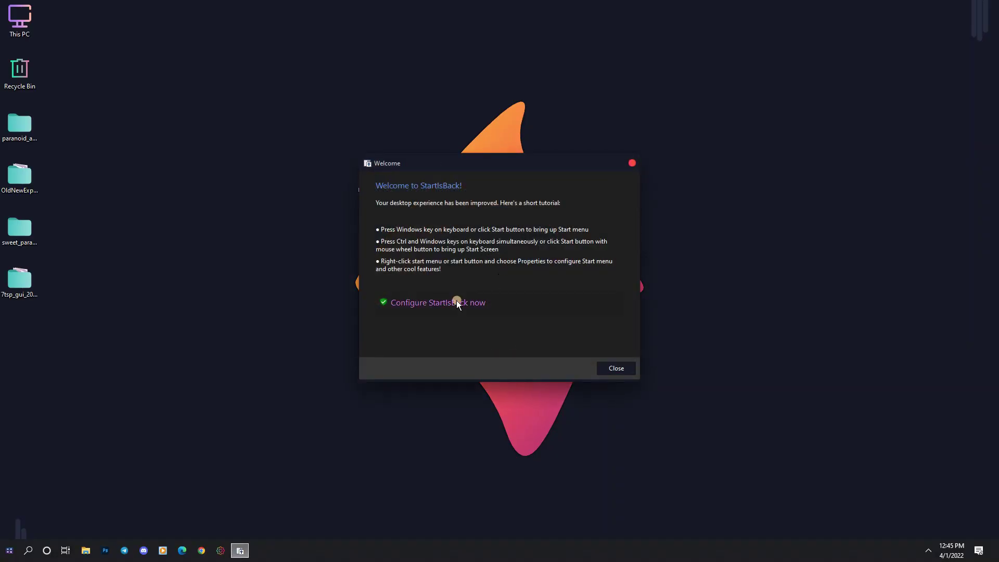
Configure StartIsBack with the sweetspot visual style and custom taskbar coloring at the lowest opacity, and apply the settings.
{"action": "left_click", "coordinate": [457, 302]}
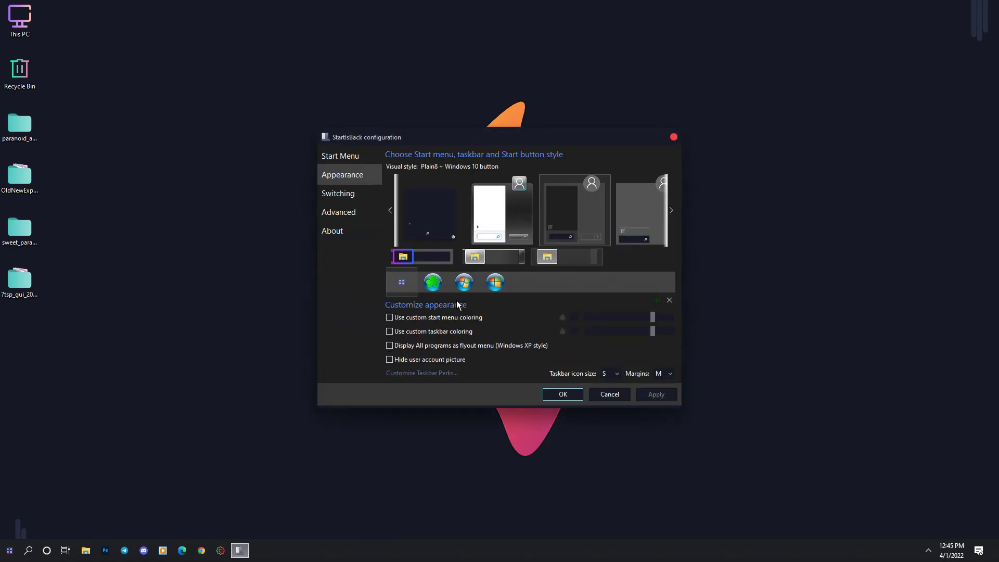
{"action": "left_click", "coordinate": [429, 219]}
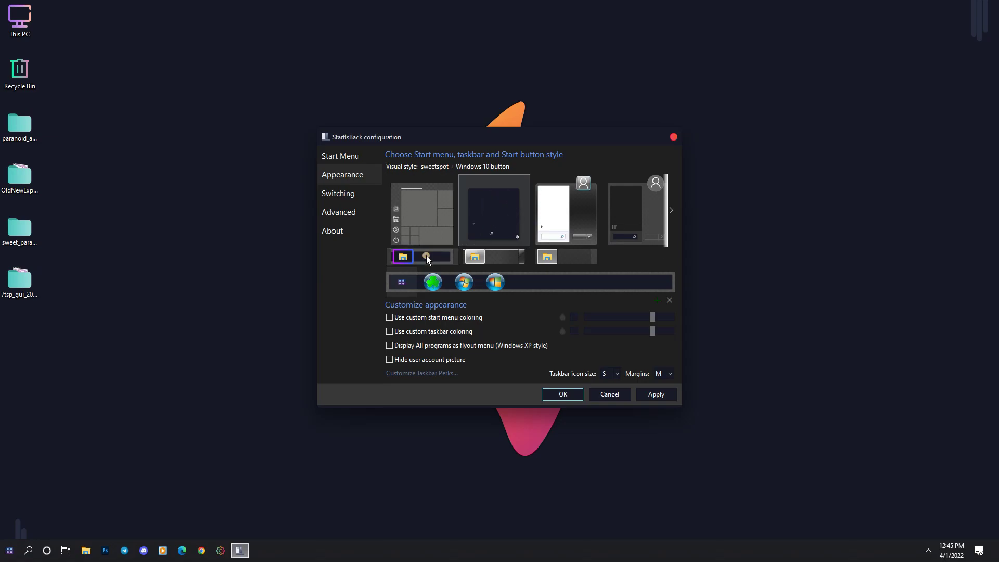
{"action": "left_click", "coordinate": [390, 331]}
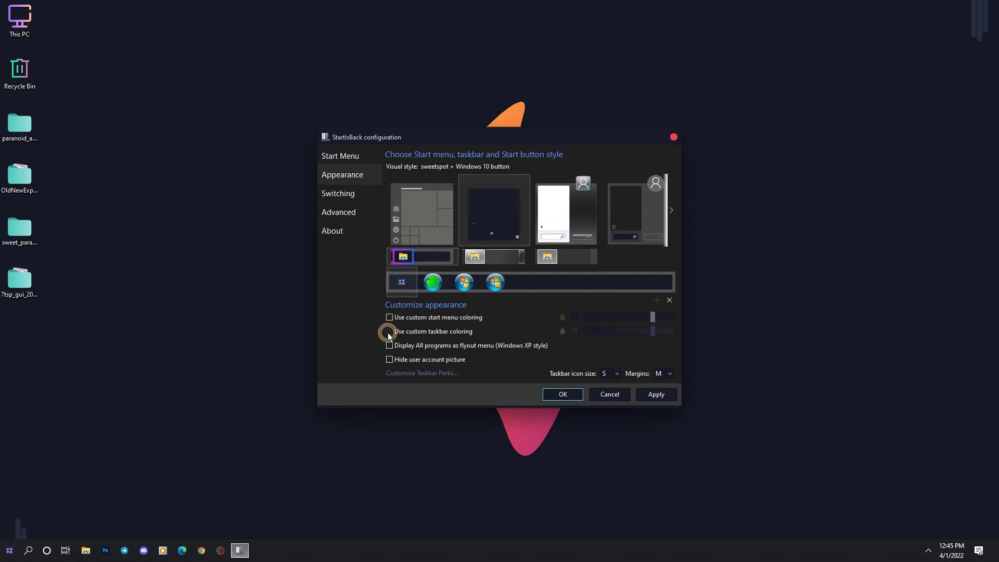
{"action": "left_click_drag", "start_coordinate": [654, 331], "coordinate": [583, 339]}
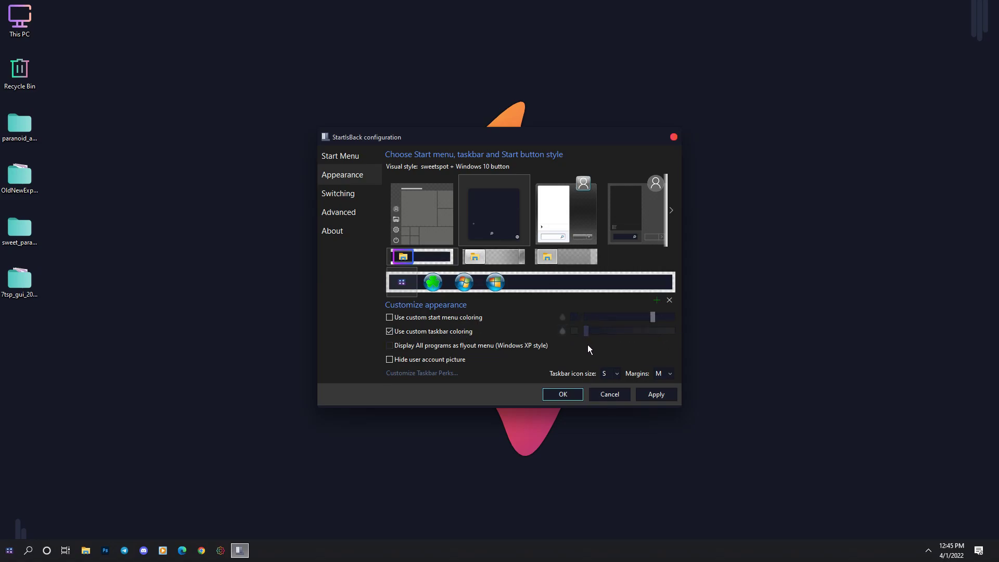
{"action": "left_click", "coordinate": [647, 395]}
{"action": "left_click", "coordinate": [571, 397]}
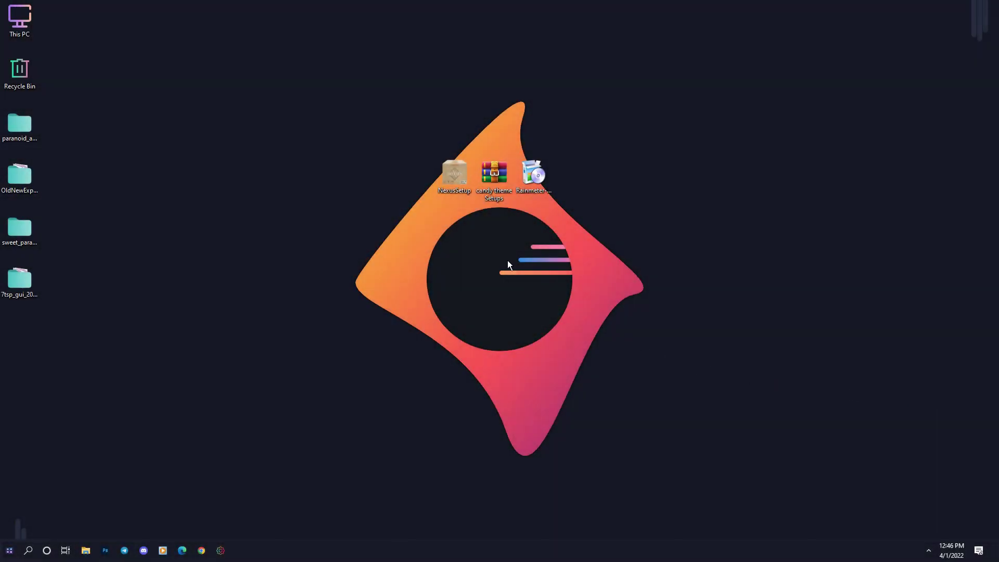
Install Nexus 20.10 from NexusSetup in English, accepting the license agreement and keeping the default options.
{"action": "double_click", "coordinate": [461, 183]}
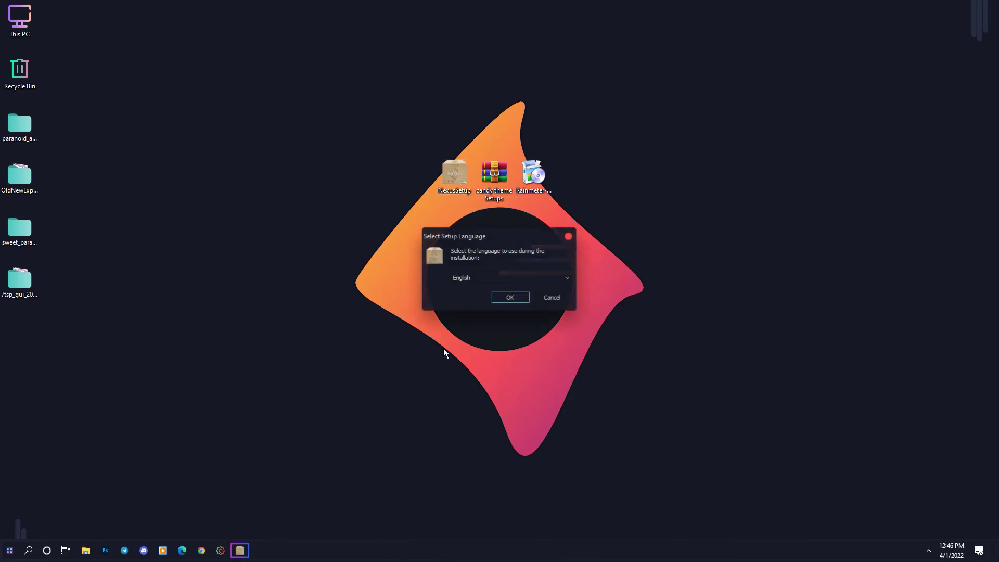
{"action": "left_click", "coordinate": [498, 297]}
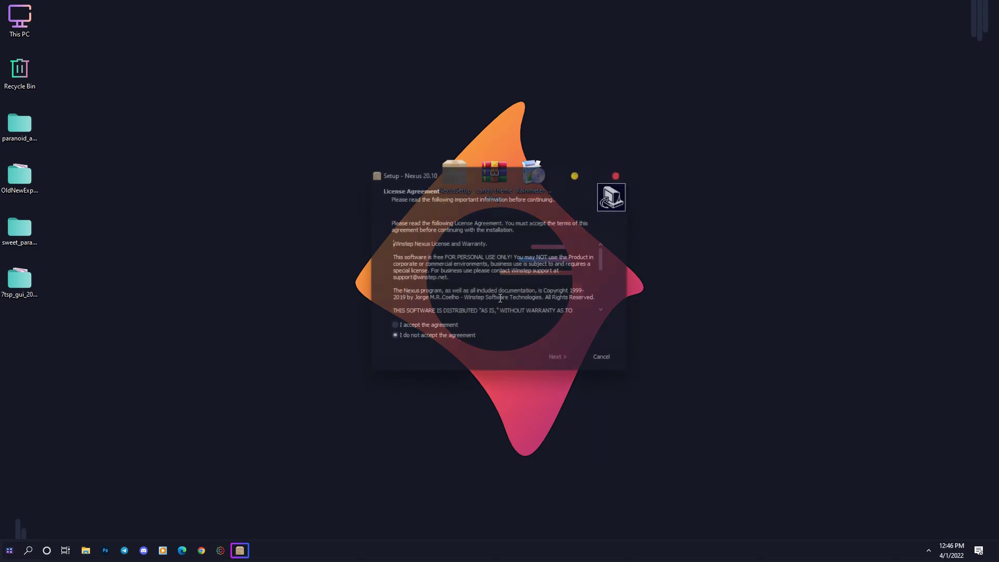
{"action": "left_click", "coordinate": [456, 327]}
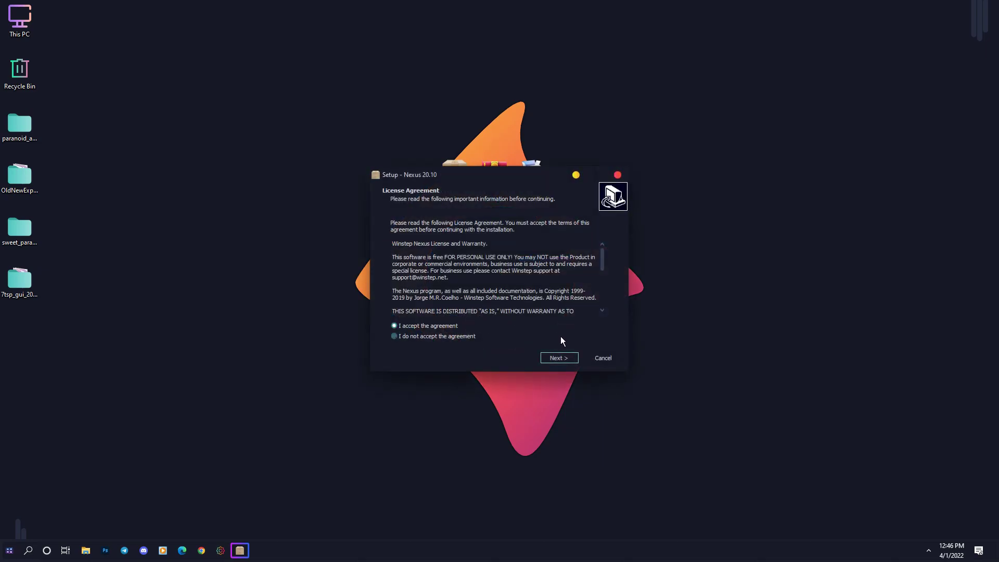
{"action": "left_click", "coordinate": [556, 357]}
{"action": "left_click", "coordinate": [556, 358]}
{"action": "left_click", "coordinate": [556, 357]}
{"action": "left_click", "coordinate": [555, 357]}
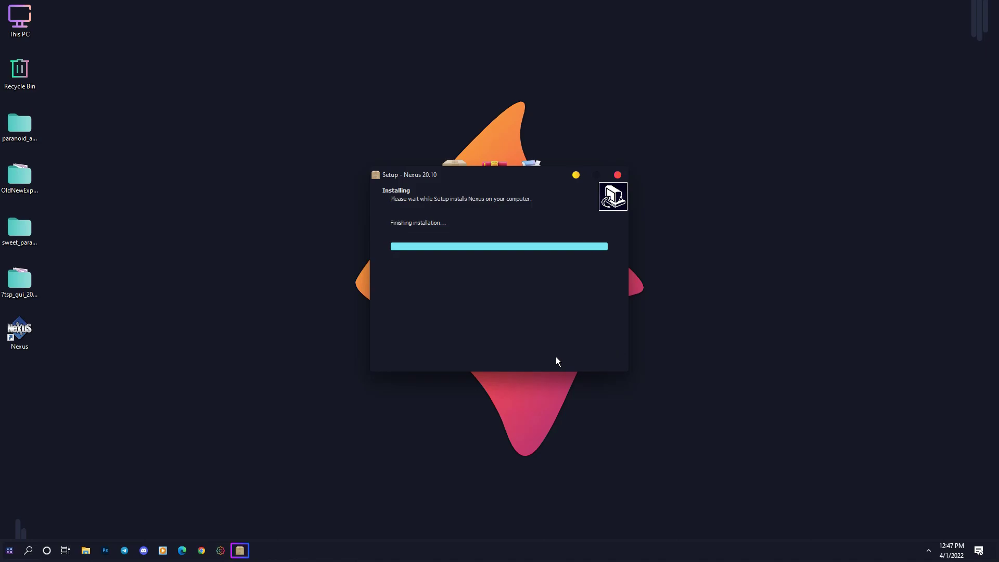
{"action": "left_click", "coordinate": [558, 358]}
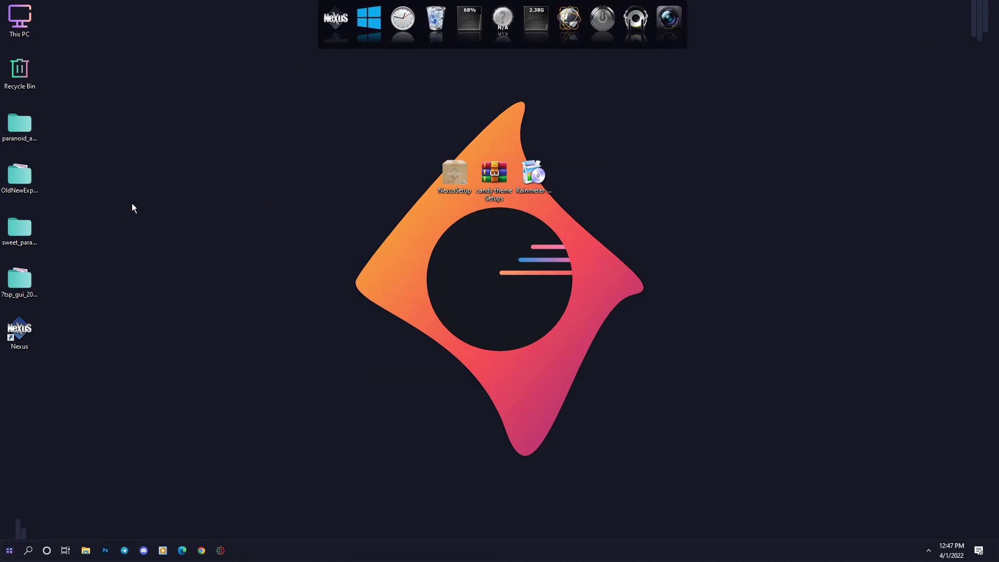
Copy the candy-icons folder from the extracted Sweet Paranoia Icon Theme folder on the desktop.
{"action": "left_click", "coordinate": [29, 236]}
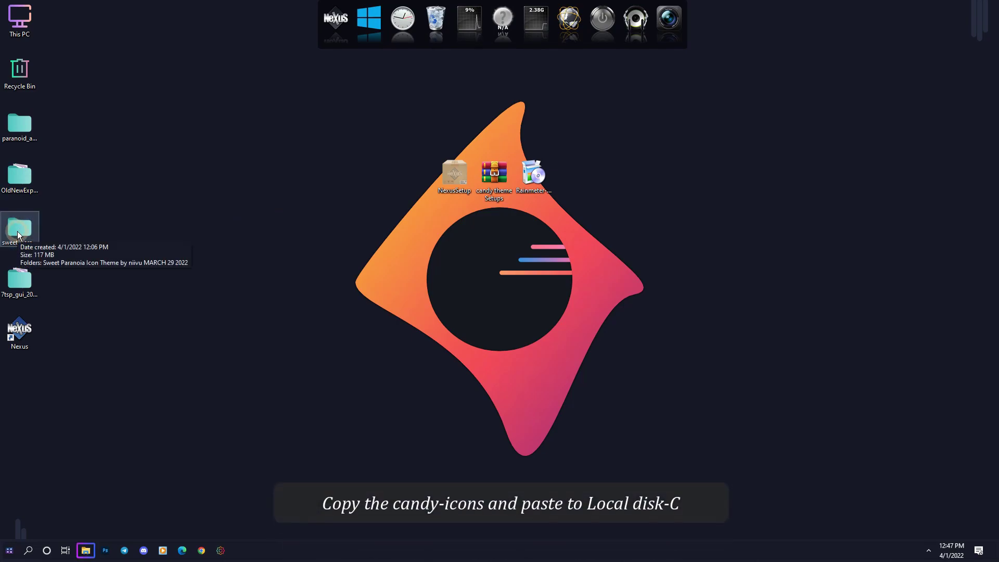
{"action": "double_click", "coordinate": [18, 235]}
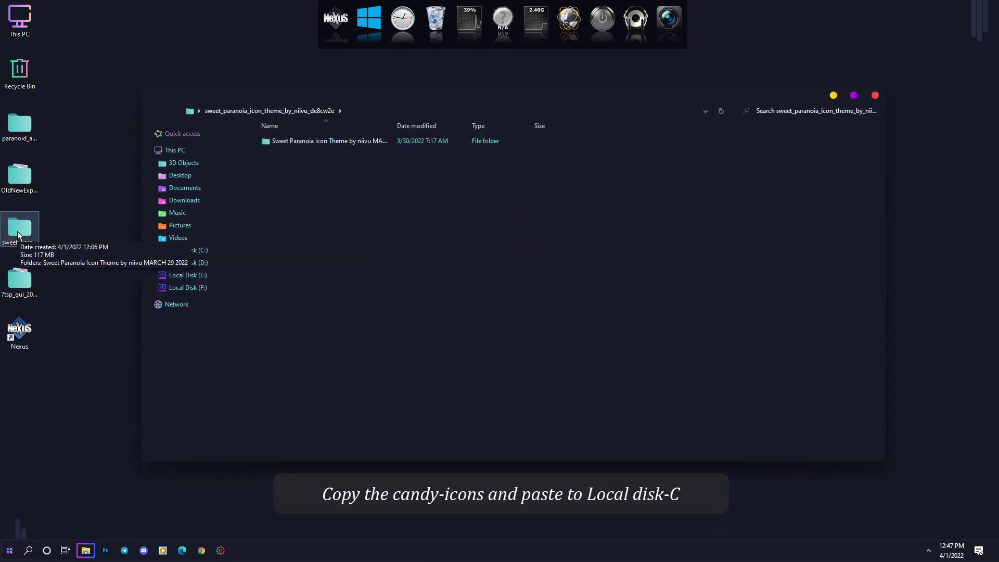
{"action": "double_click", "coordinate": [316, 141]}
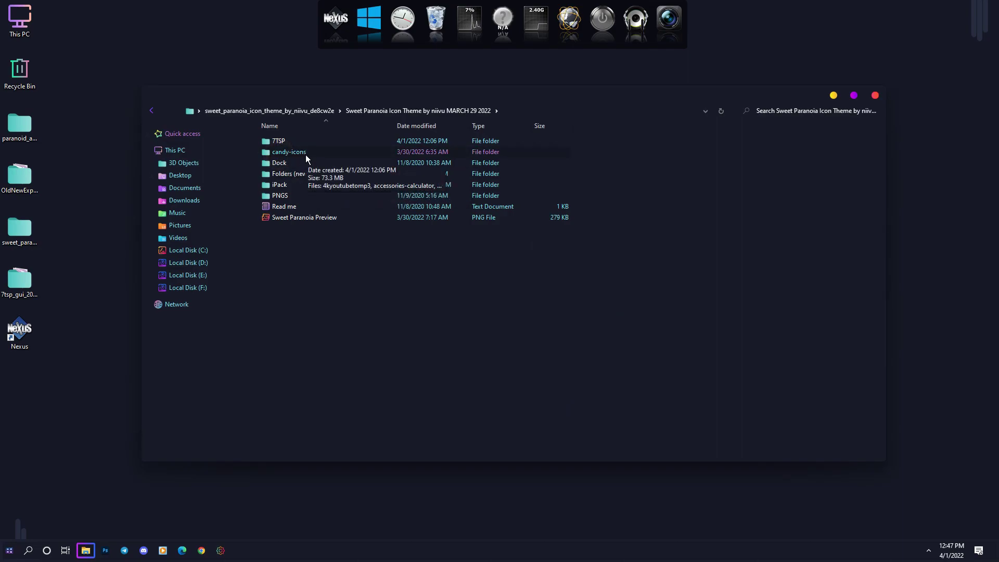
{"action": "left_click", "coordinate": [312, 154]}
{"action": "right_click", "coordinate": [312, 153]}
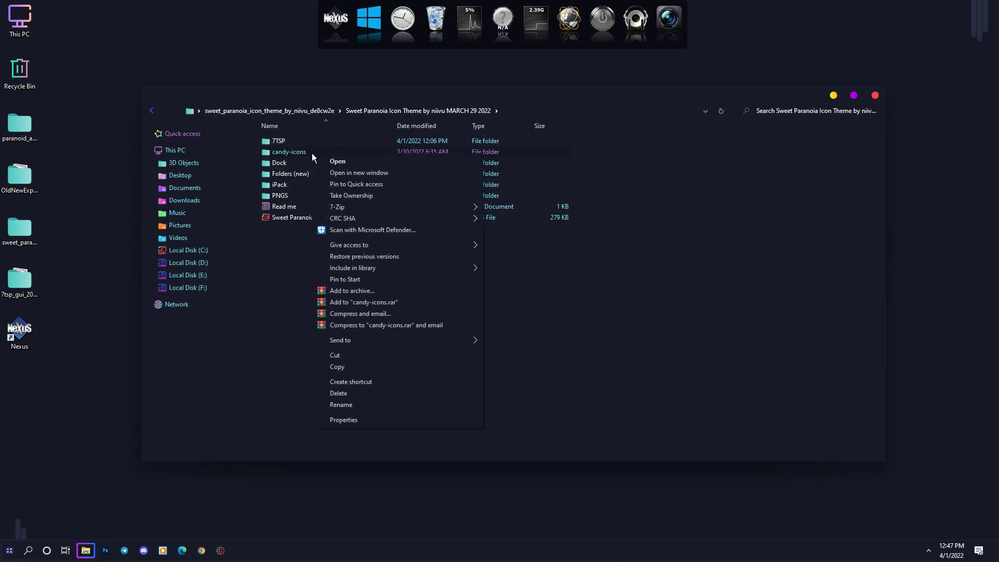
{"action": "left_click", "coordinate": [350, 367]}
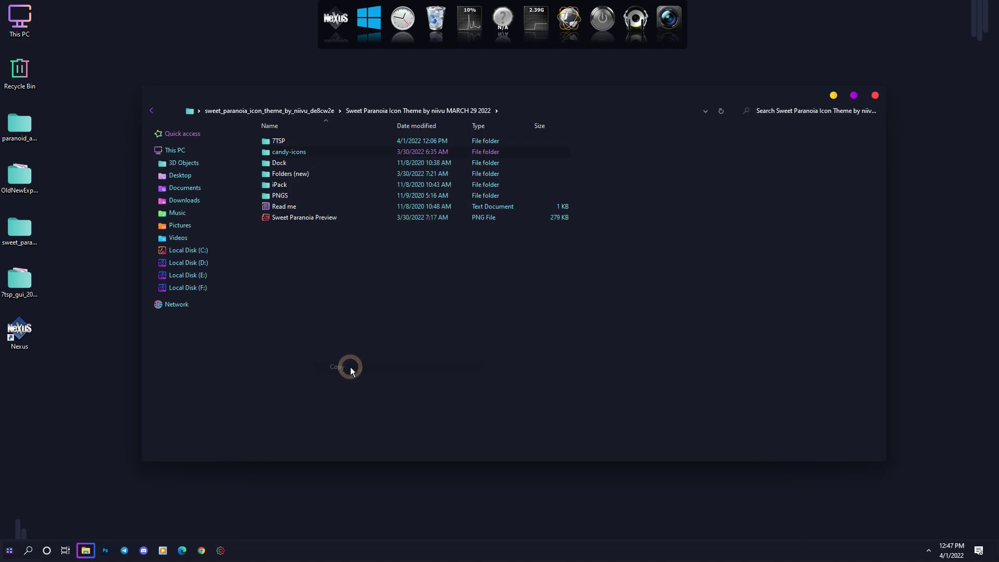
Paste the candy-icons folder into Local Disk (C:), check its icons and close File Explorer.
{"action": "left_click", "coordinate": [196, 151]}
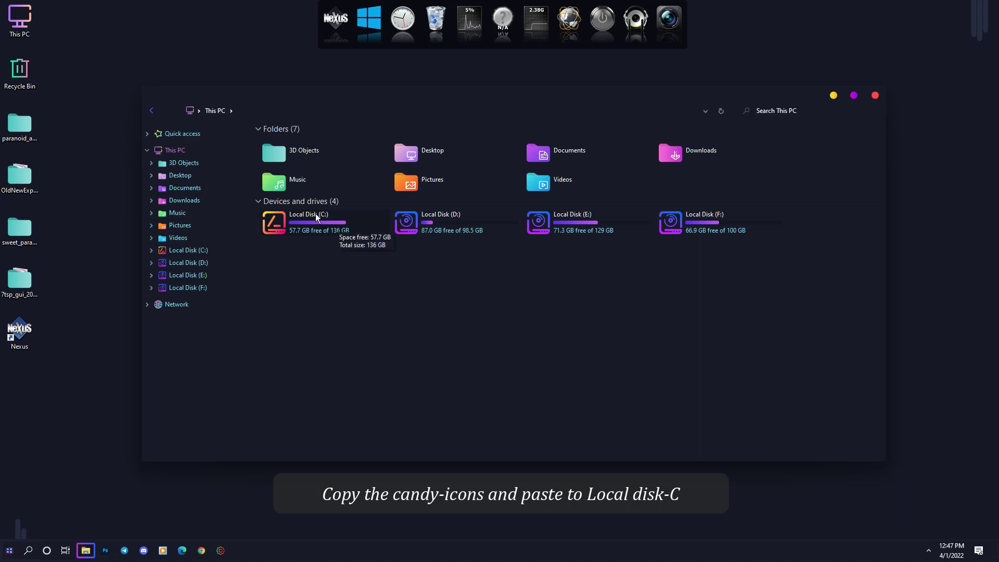
{"action": "left_click", "coordinate": [334, 217]}
{"action": "left_click", "coordinate": [334, 217]}
{"action": "right_click", "coordinate": [334, 216]}
{"action": "left_click", "coordinate": [366, 272]}
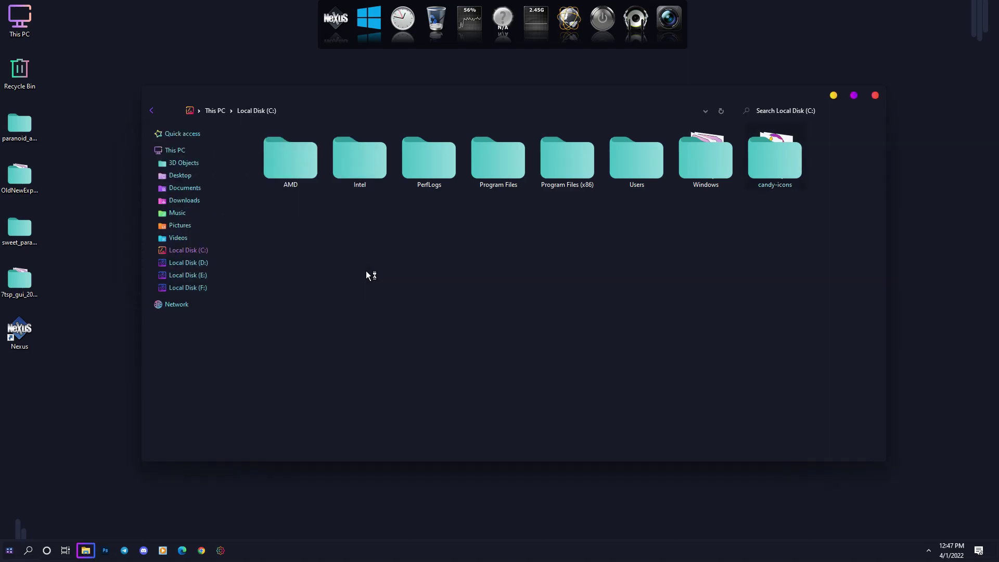
{"action": "double_click", "coordinate": [775, 164]}
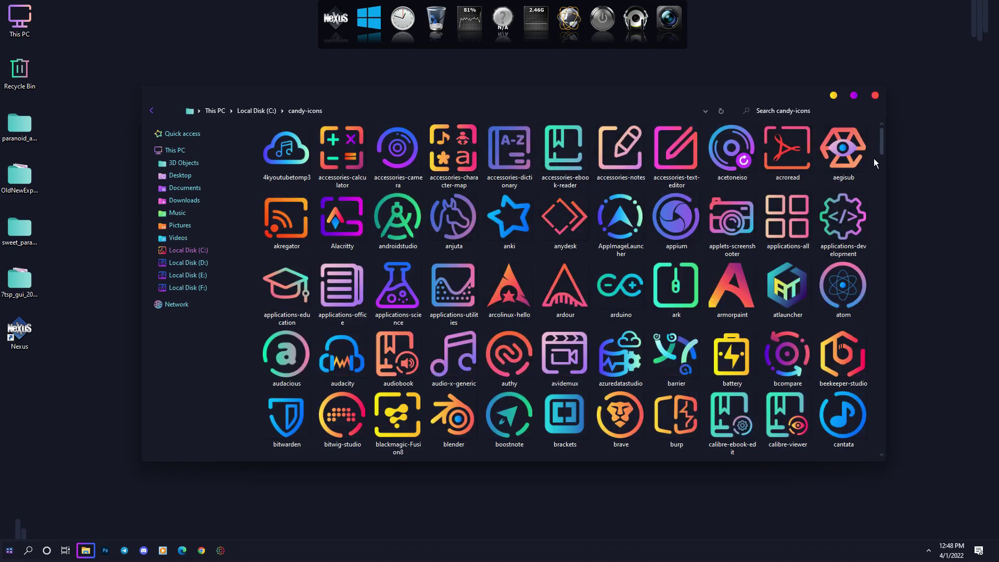
{"action": "left_click", "coordinate": [883, 92]}
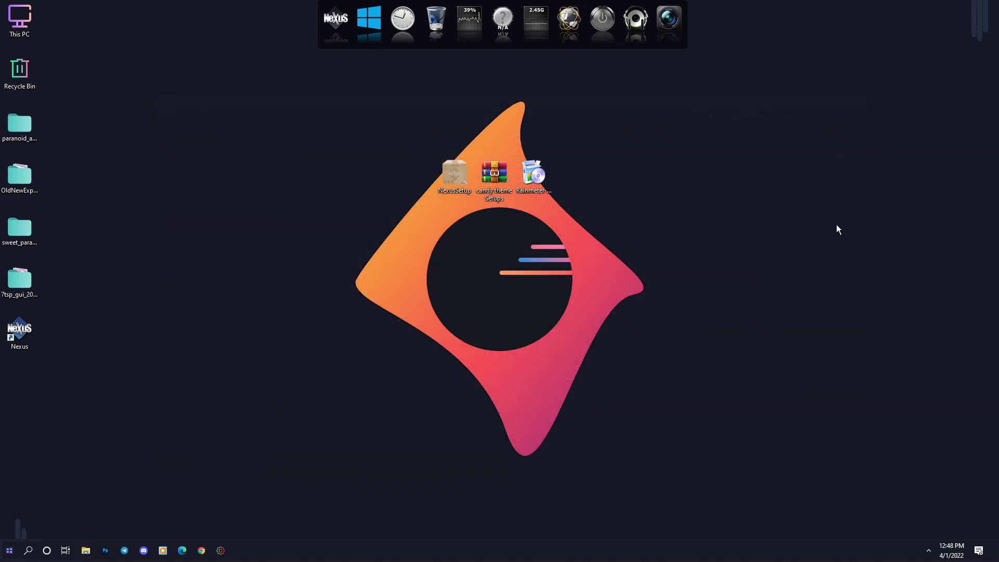
Extract the candy theme Setups archive to its own desktop folder and locate candy-icons-backup.wbk inside it.
{"action": "right_click", "coordinate": [494, 179]}
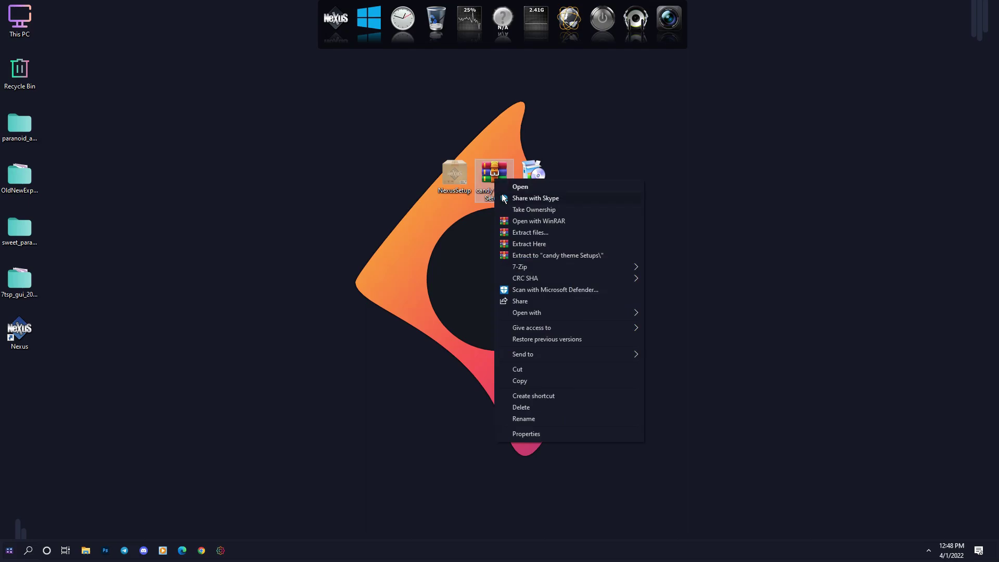
{"action": "left_click", "coordinate": [526, 232]}
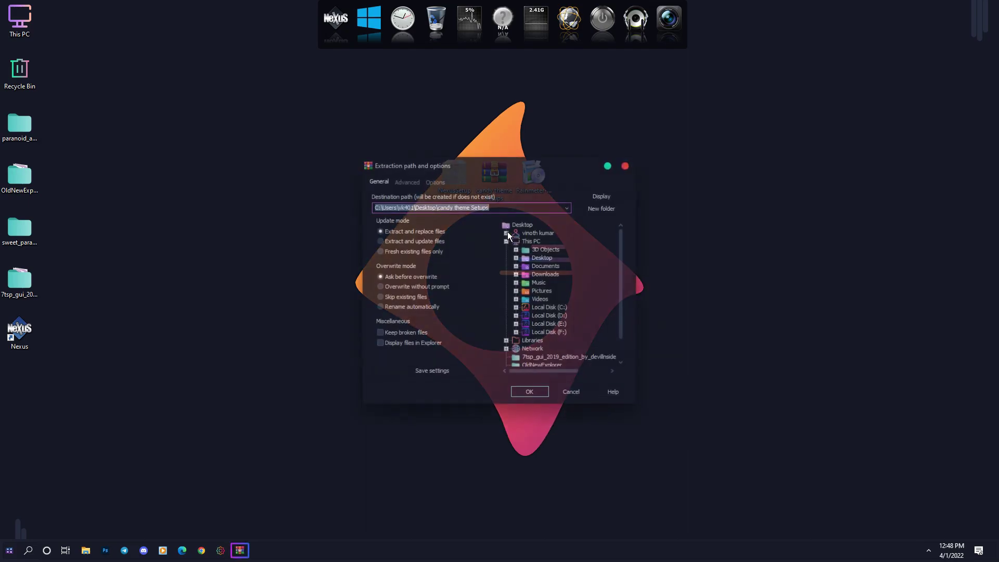
{"action": "left_click", "coordinate": [530, 394]}
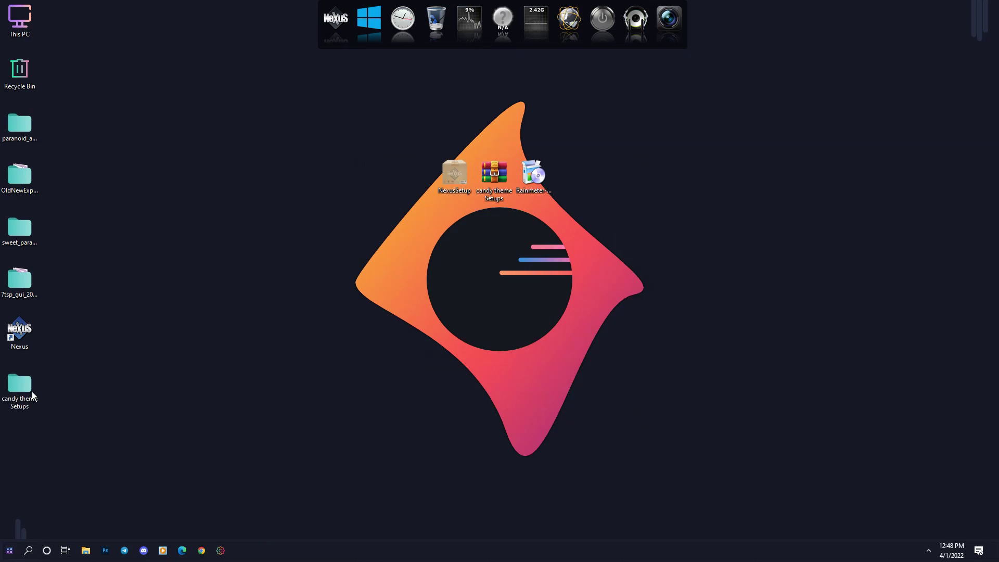
{"action": "double_click", "coordinate": [21, 390]}
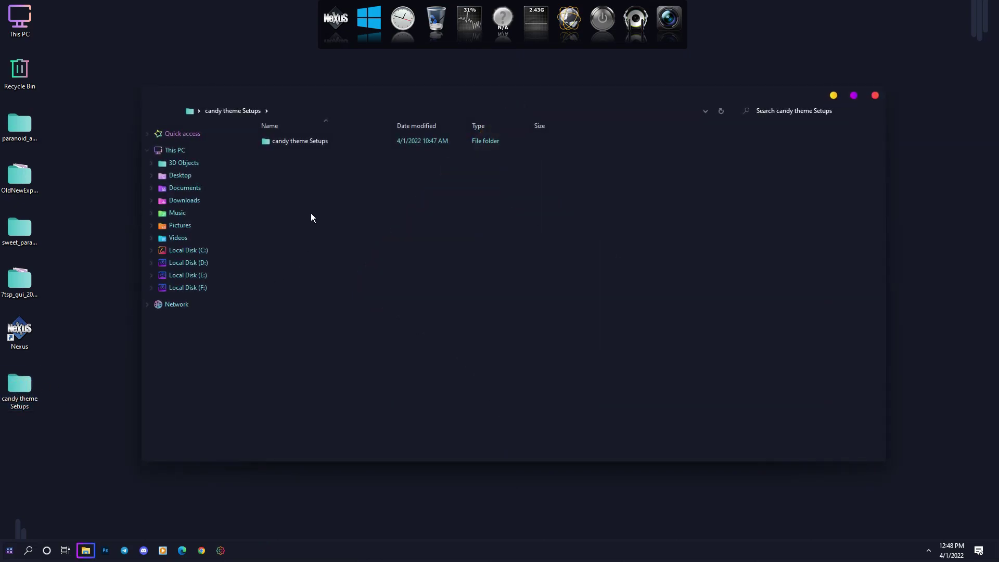
{"action": "double_click", "coordinate": [283, 144]}
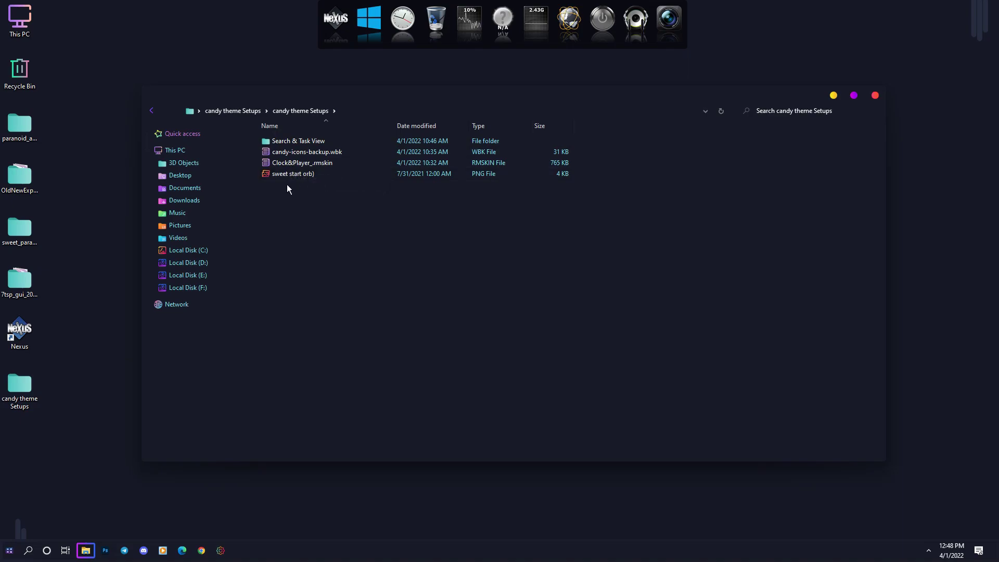
{"action": "left_click", "coordinate": [280, 166]}
{"action": "left_click", "coordinate": [283, 151]}
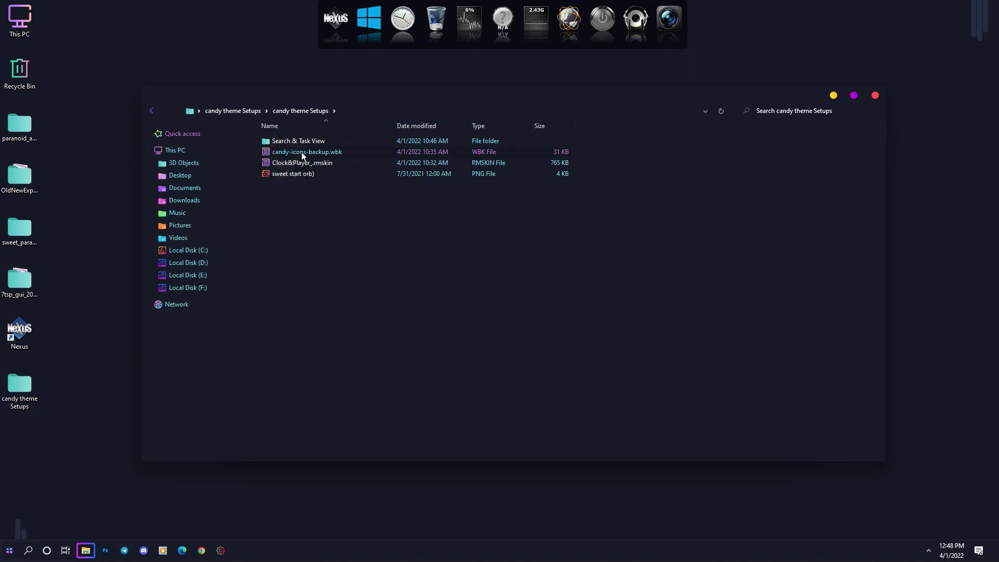
Restore the Nexus dock configuration from candy-icons-backup.wbk in the desktop candy theme Setups folder and accept the preferences.
{"action": "left_click", "coordinate": [333, 26]}
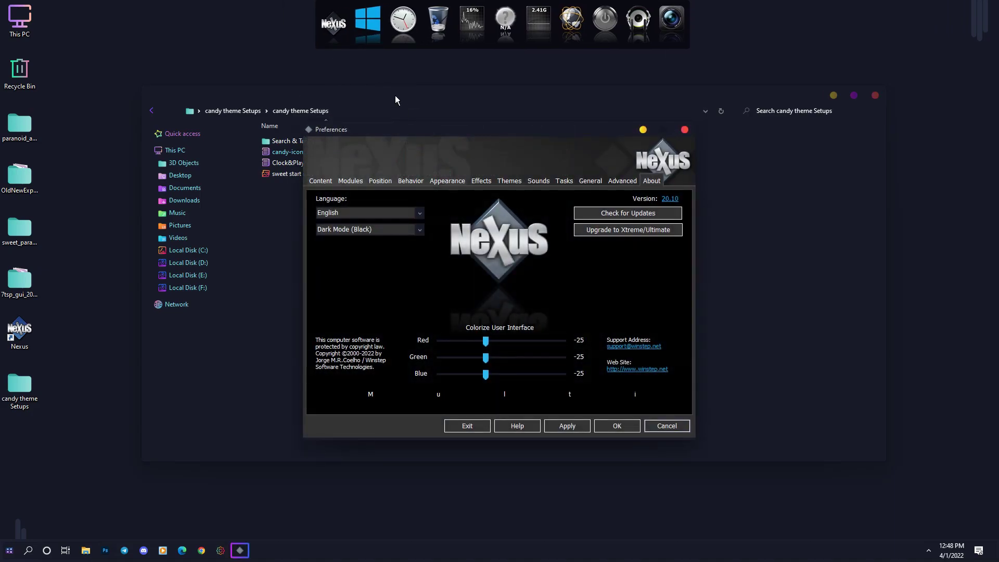
{"action": "left_click", "coordinate": [623, 181]}
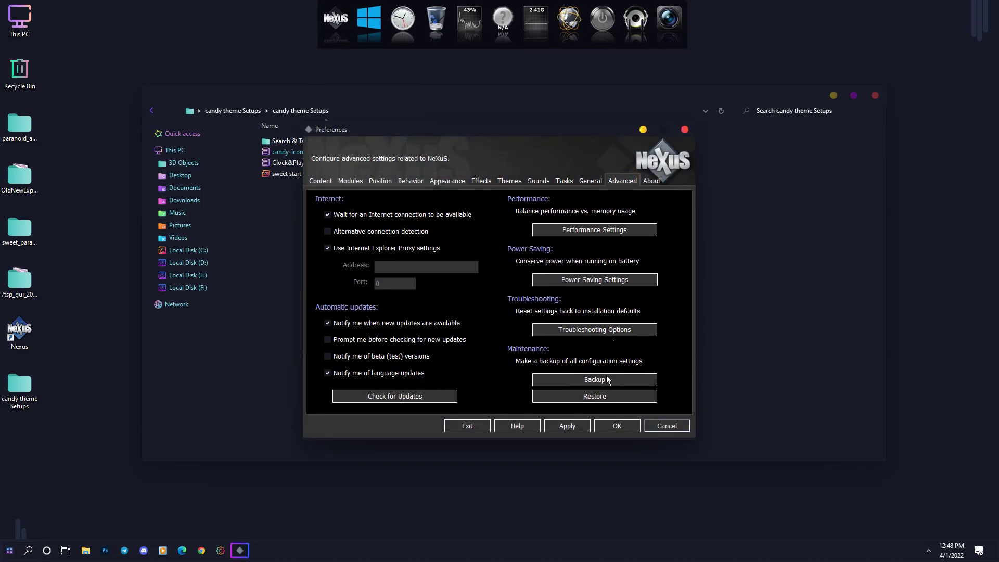
{"action": "left_click", "coordinate": [602, 399]}
{"action": "left_click", "coordinate": [595, 397]}
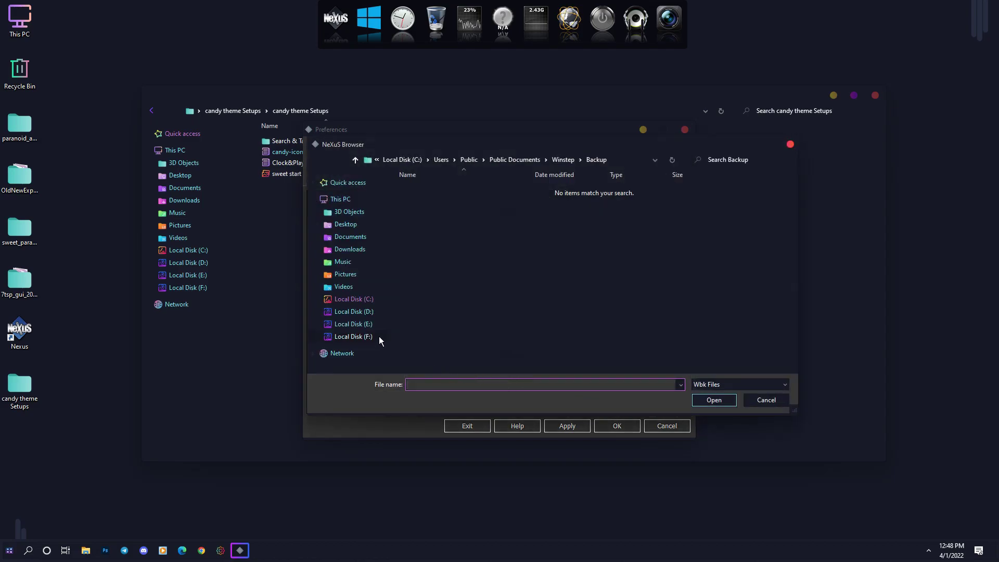
{"action": "left_click", "coordinate": [346, 227]}
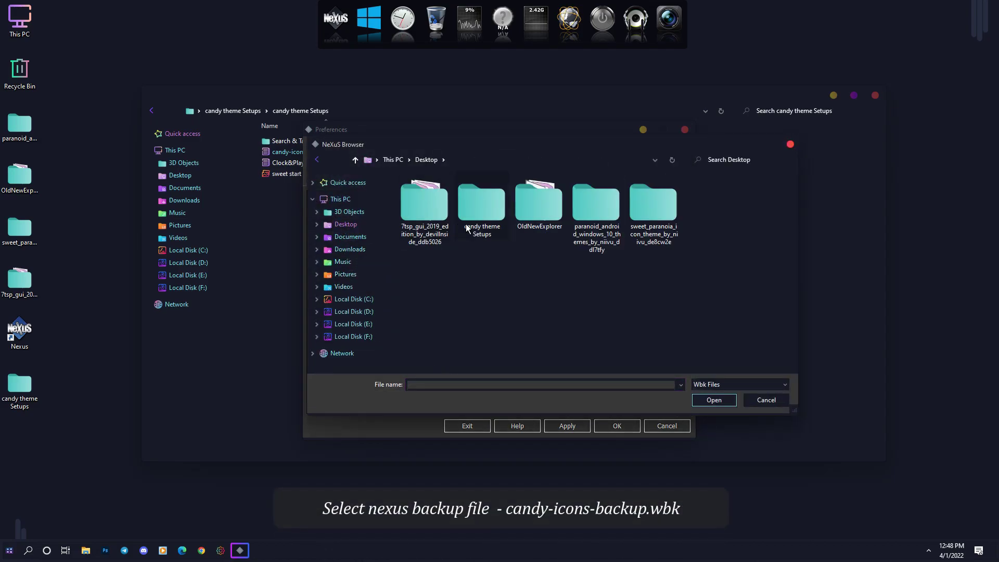
{"action": "double_click", "coordinate": [489, 222]}
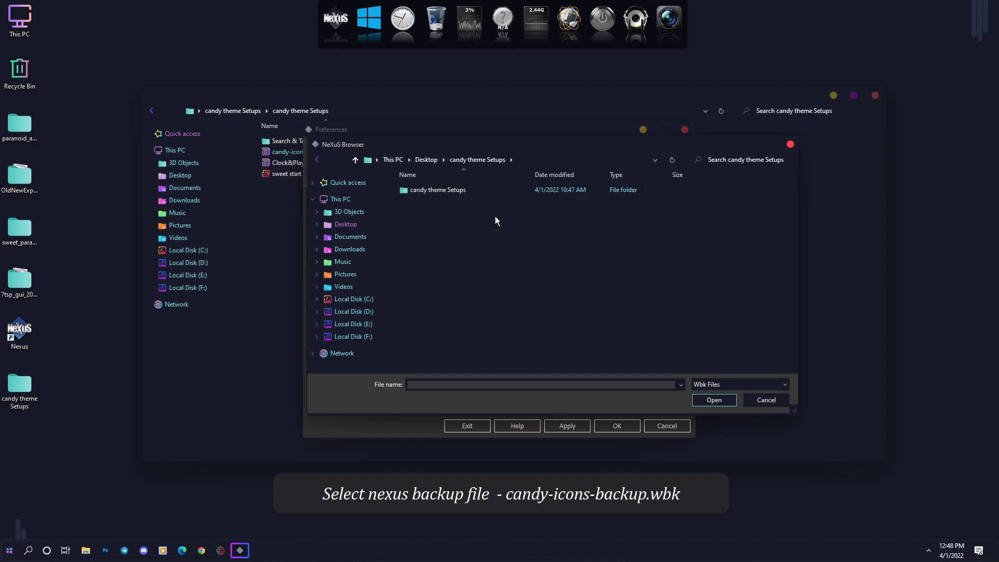
{"action": "double_click", "coordinate": [424, 191]}
{"action": "left_click", "coordinate": [427, 203]}
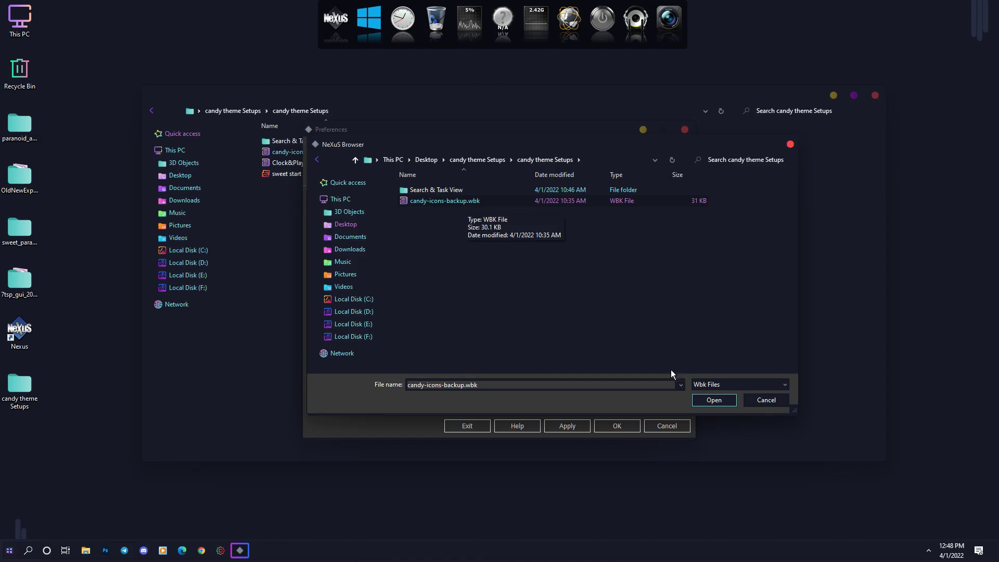
{"action": "left_click", "coordinate": [701, 401]}
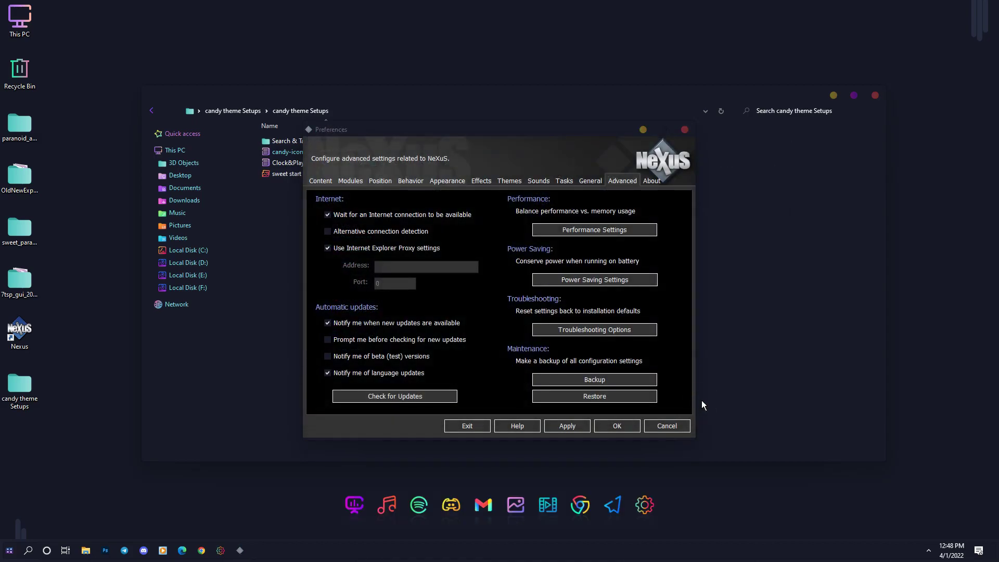
{"action": "left_click", "coordinate": [619, 426]}
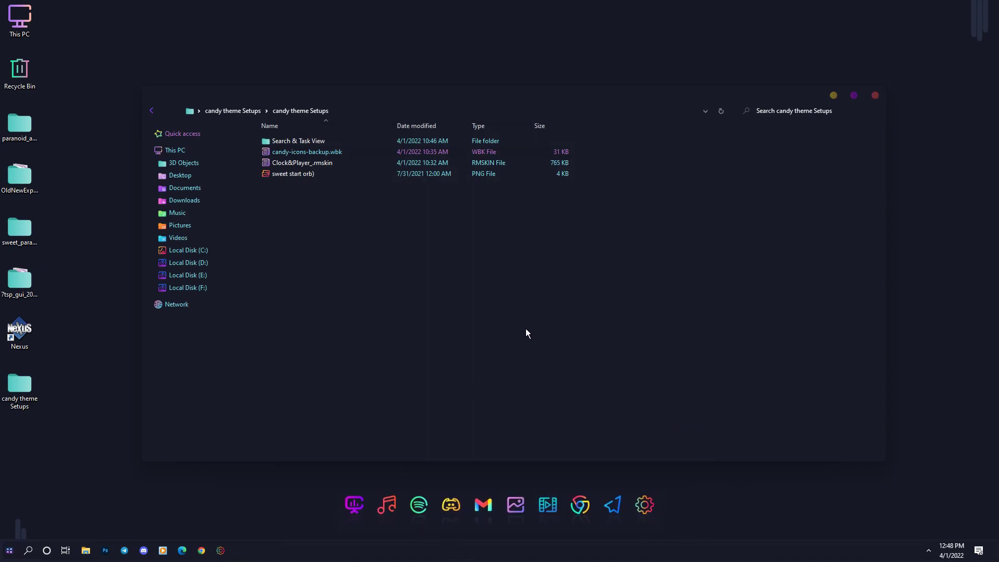
Copy the Search & Task View folder from the extracted candy theme Setups folder.
{"action": "left_click", "coordinate": [304, 141]}
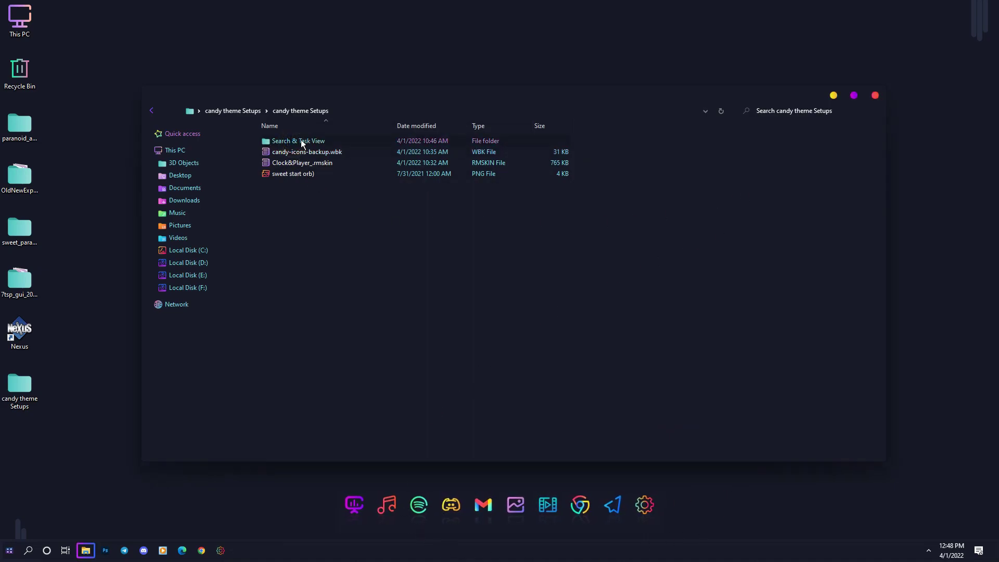
{"action": "right_click", "coordinate": [308, 142]}
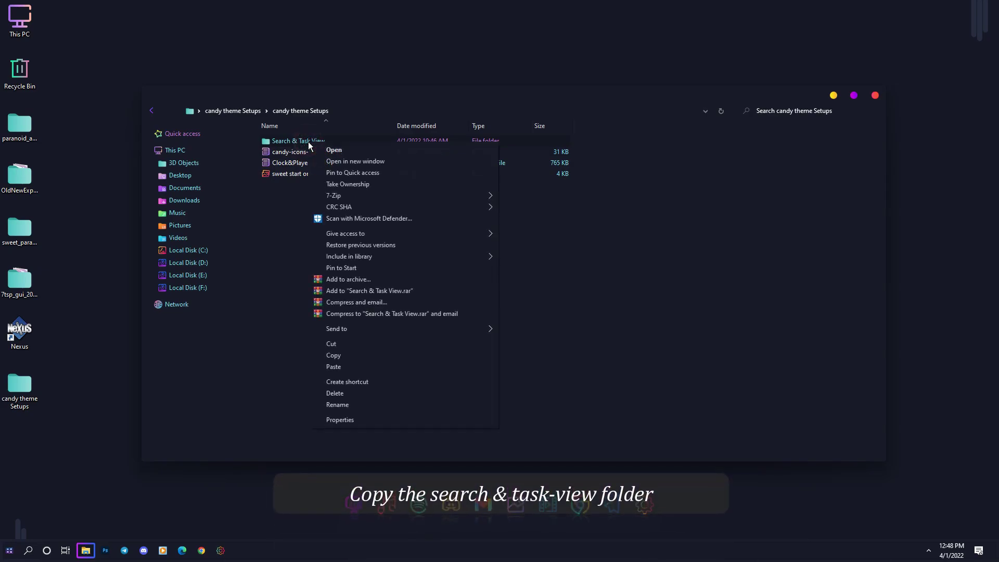
{"action": "left_click", "coordinate": [355, 357]}
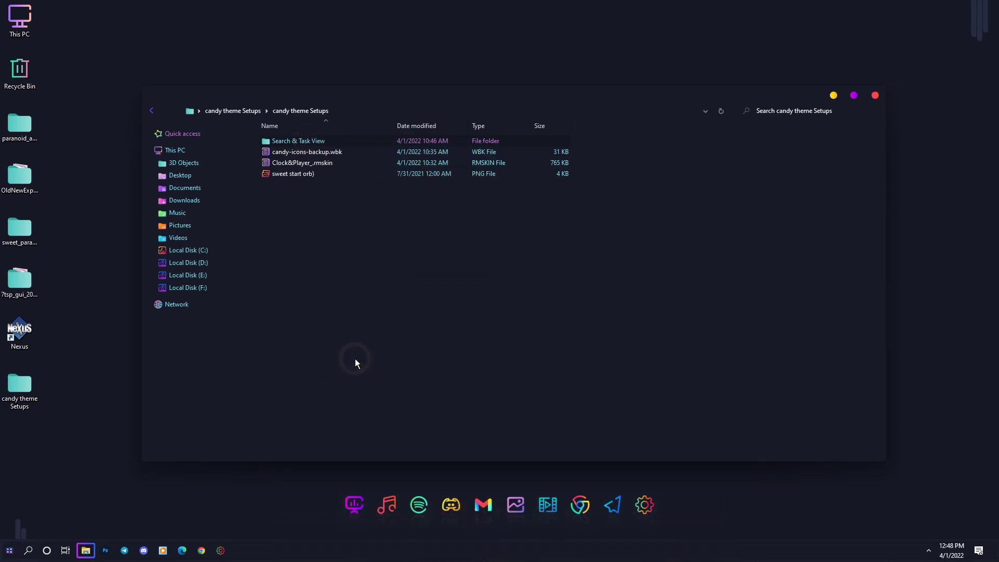
Paste the Search & Task View folder into candy-icons on Local Disk (C:) and open the pasted folder.
{"action": "left_click", "coordinate": [204, 153]}
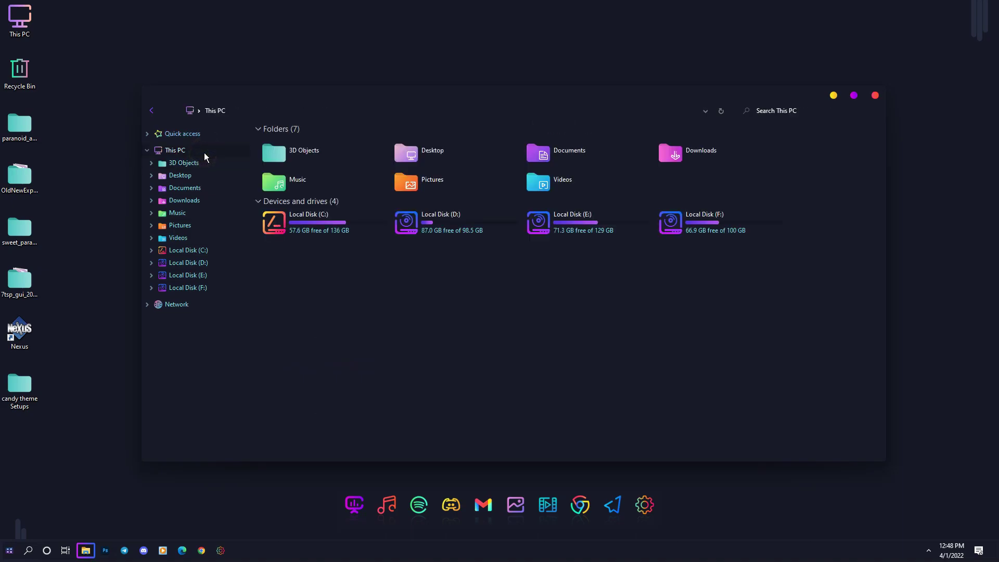
{"action": "double_click", "coordinate": [330, 229]}
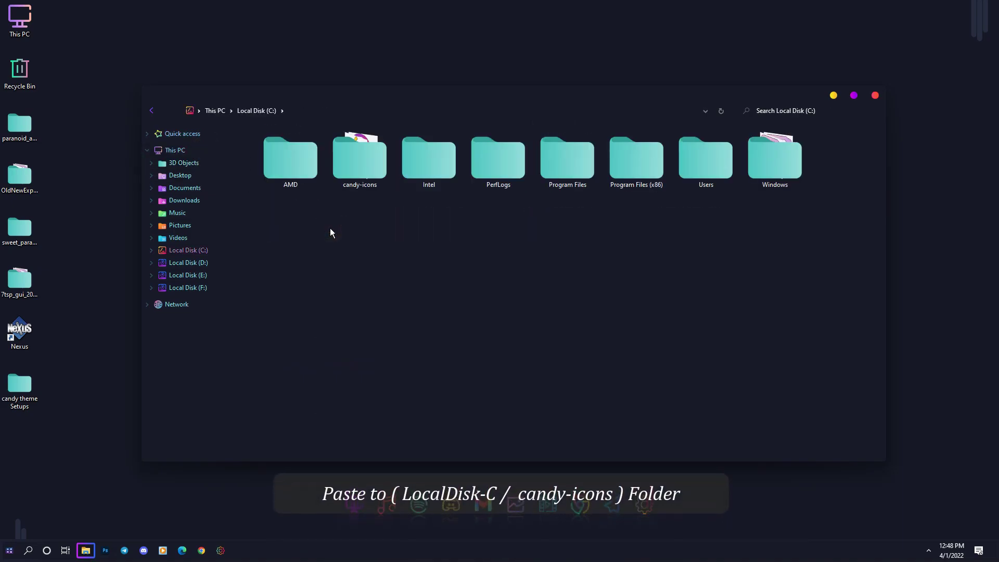
{"action": "double_click", "coordinate": [357, 164]}
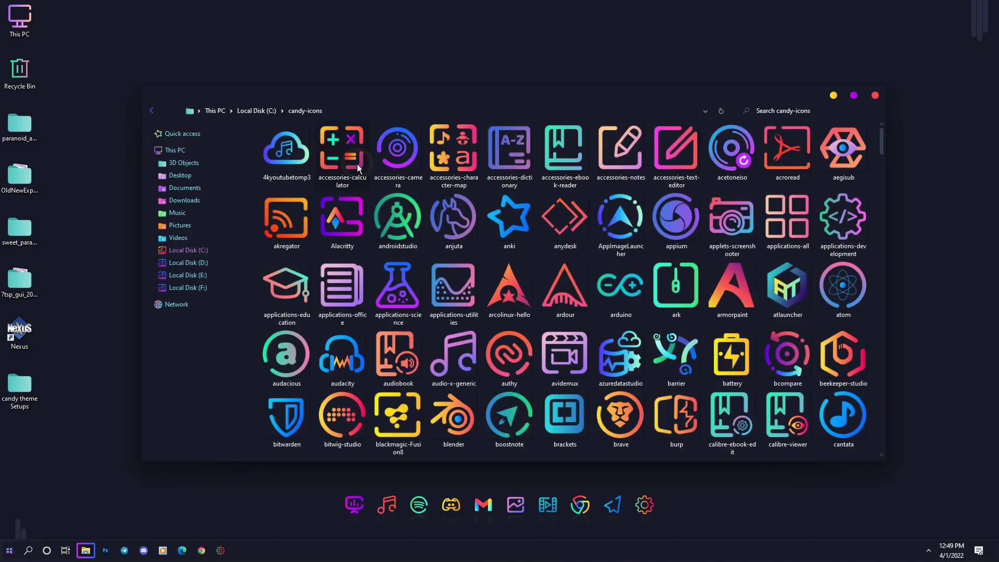
{"action": "right_click", "coordinate": [259, 187]}
{"action": "key", "text": "Escape"}
{"action": "scroll", "coordinate": [283, 258], "scroll_direction": "down", "scroll_amount": 20}
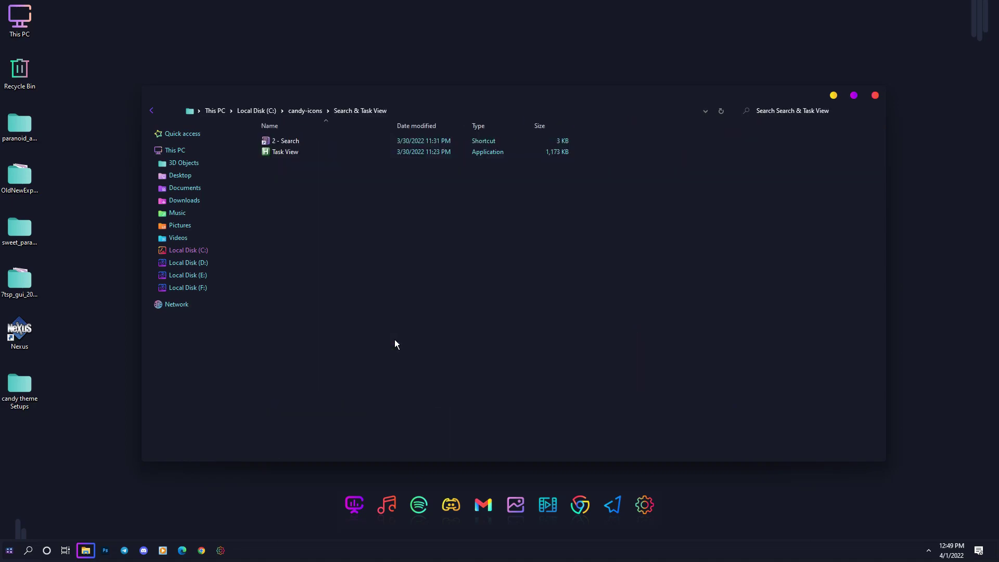
{"action": "key", "text": "alt+Left"}
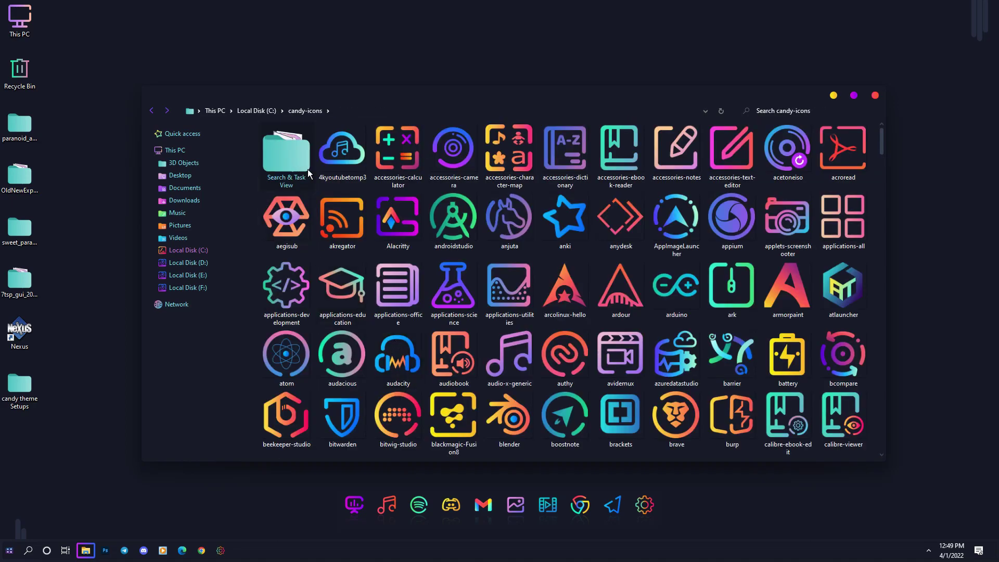
{"action": "double_click", "coordinate": [290, 164]}
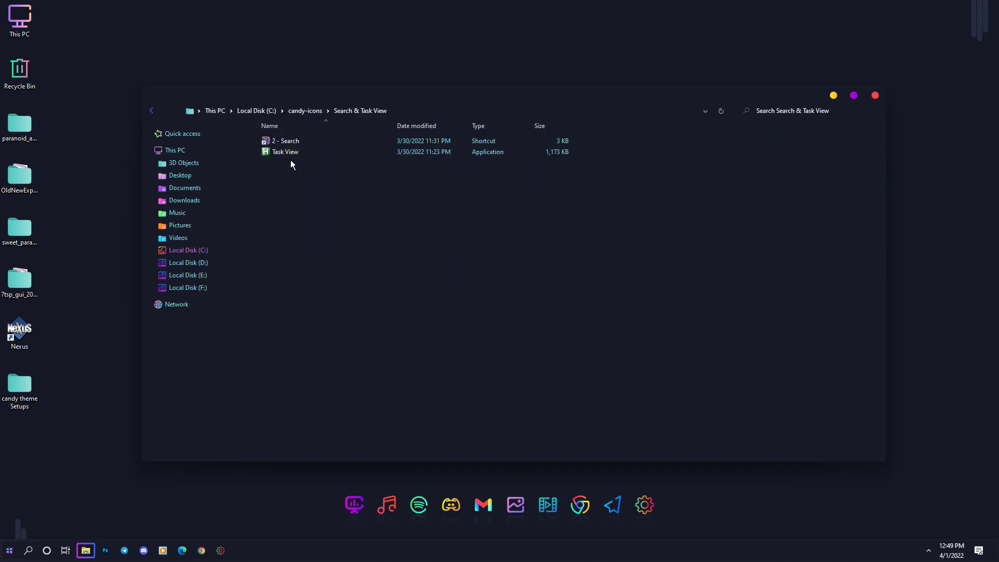
Start changing the icon of the 2 - Search shortcut in its properties and browse to C:\candy-icons for icon files.
{"action": "double_click", "coordinate": [292, 149]}
{"action": "right_click", "coordinate": [294, 146]}
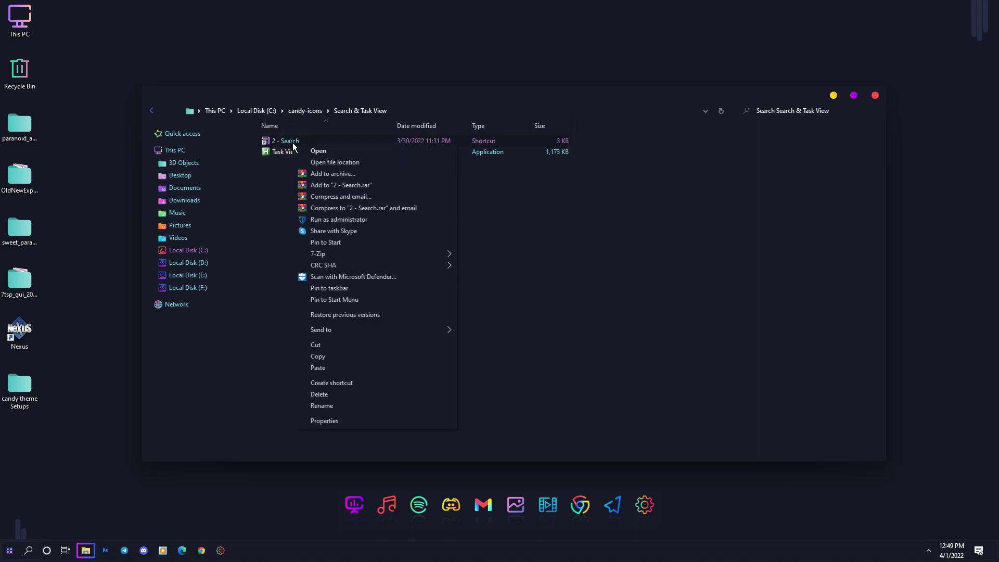
{"action": "left_click", "coordinate": [322, 421]}
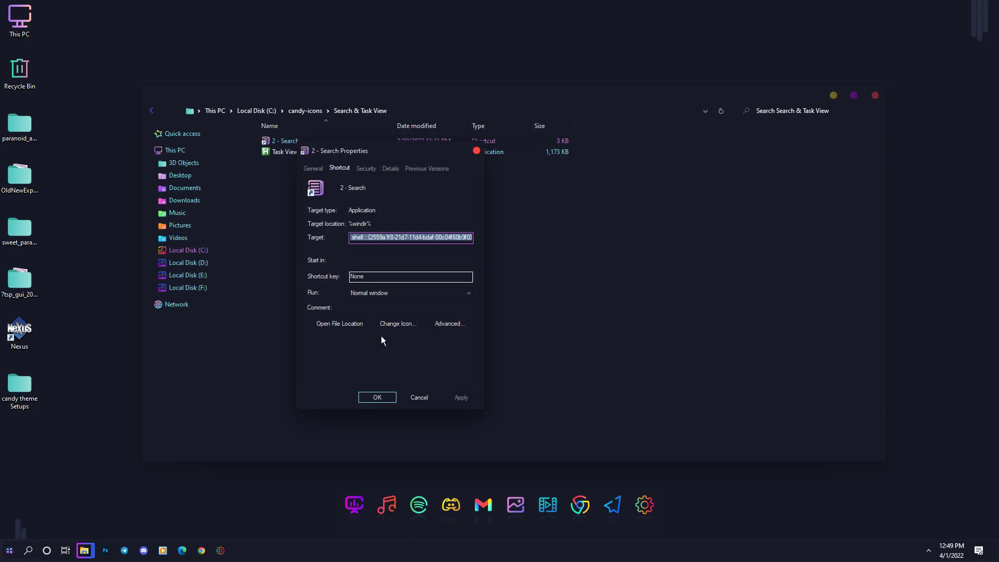
{"action": "left_click", "coordinate": [397, 323]}
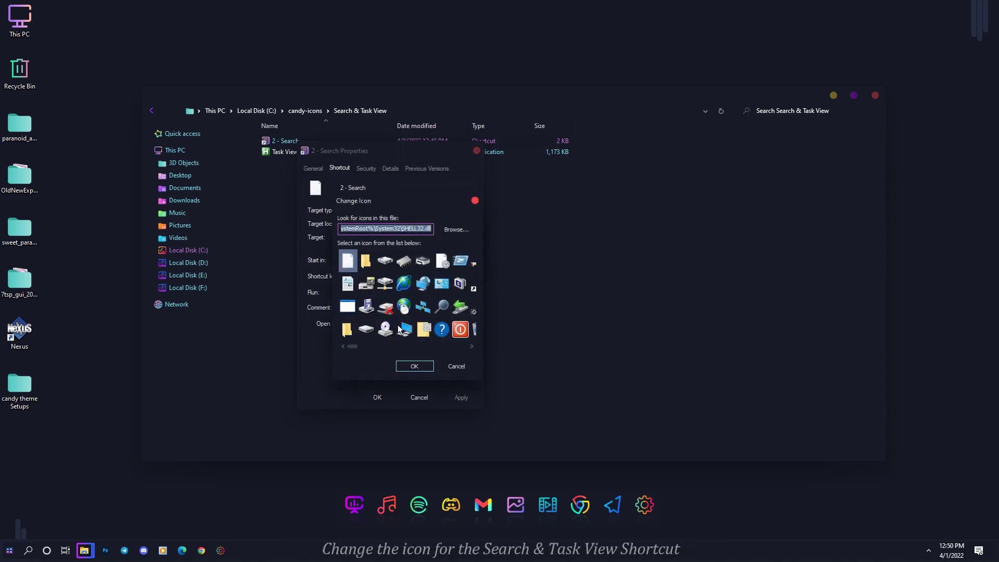
{"action": "left_click", "coordinate": [447, 228]}
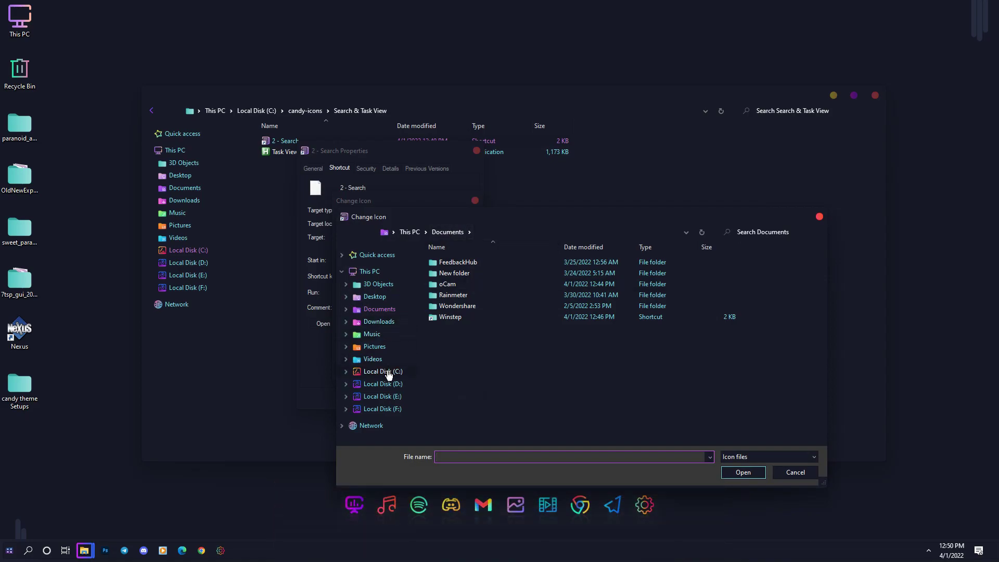
{"action": "left_click", "coordinate": [389, 373]}
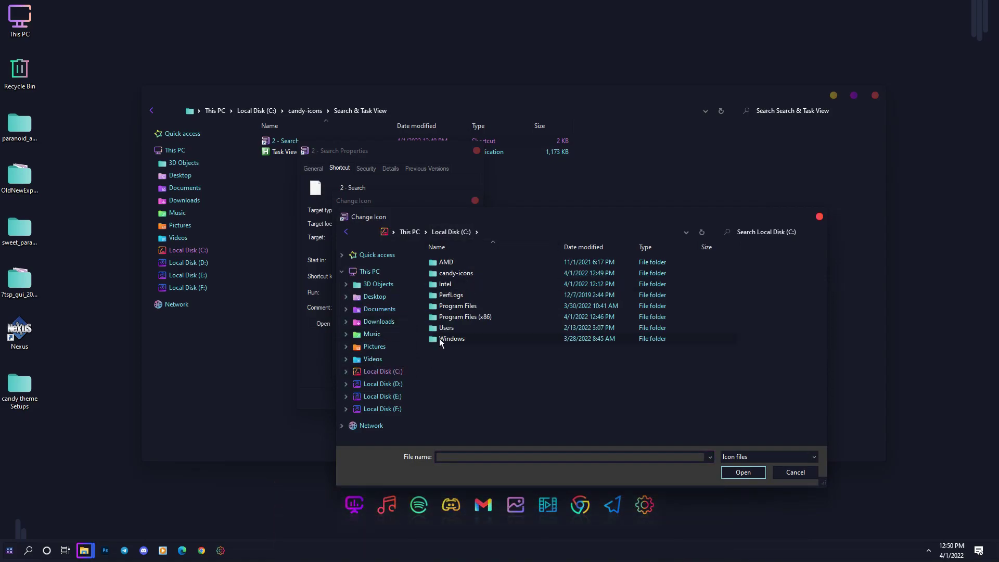
{"action": "left_click", "coordinate": [451, 274]}
{"action": "double_click", "coordinate": [466, 275]}
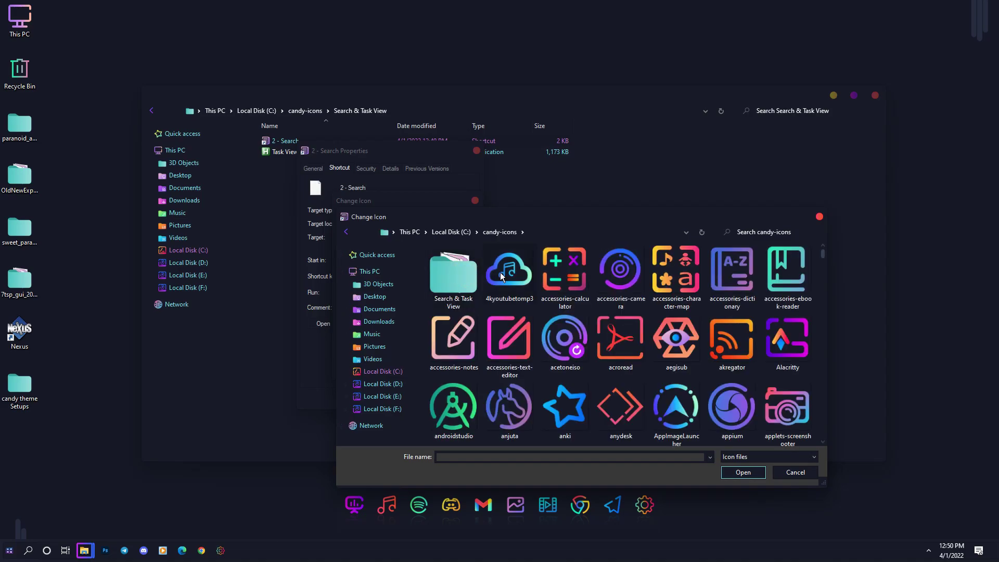
Choose the searchmonkey icon for the 2 - Search shortcut, apply it and close the shortcut's properties.
{"action": "scroll", "coordinate": [604, 328], "scroll_direction": "down", "scroll_amount": 4}
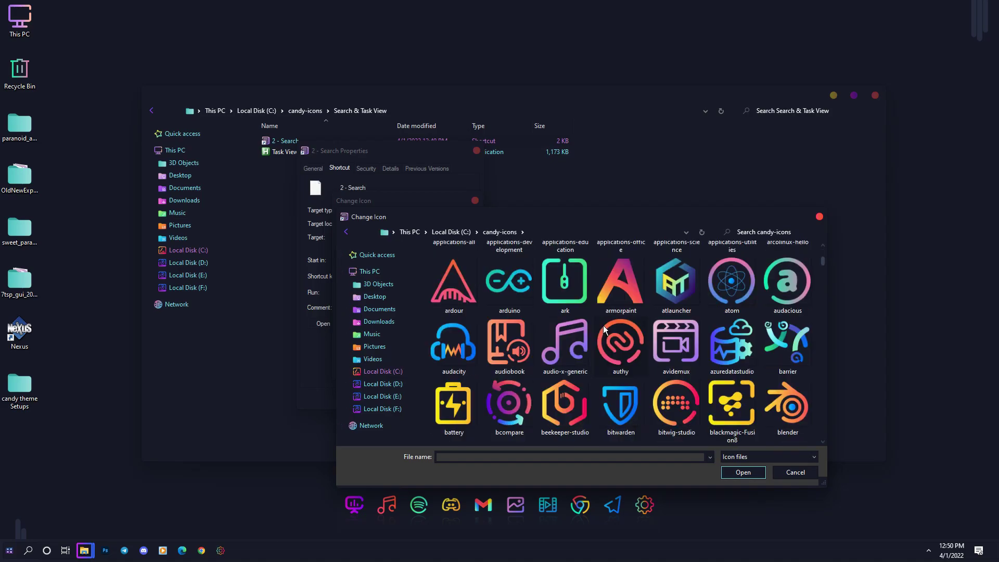
{"action": "left_click", "coordinate": [510, 341]}
{"action": "scroll", "coordinate": [510, 341], "scroll_direction": "down", "scroll_amount": 15}
{"action": "left_click", "coordinate": [508, 331]}
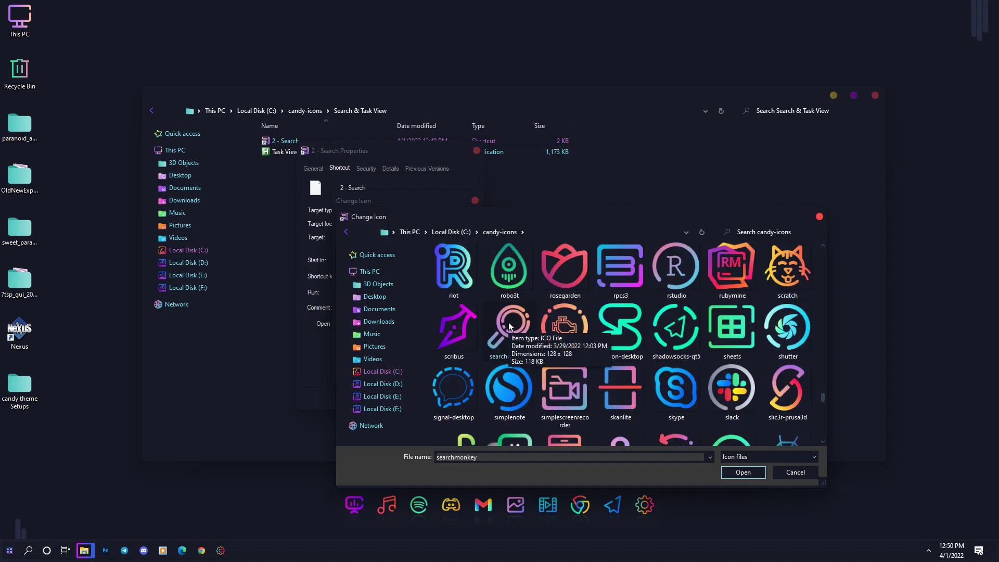
{"action": "double_click", "coordinate": [508, 323]}
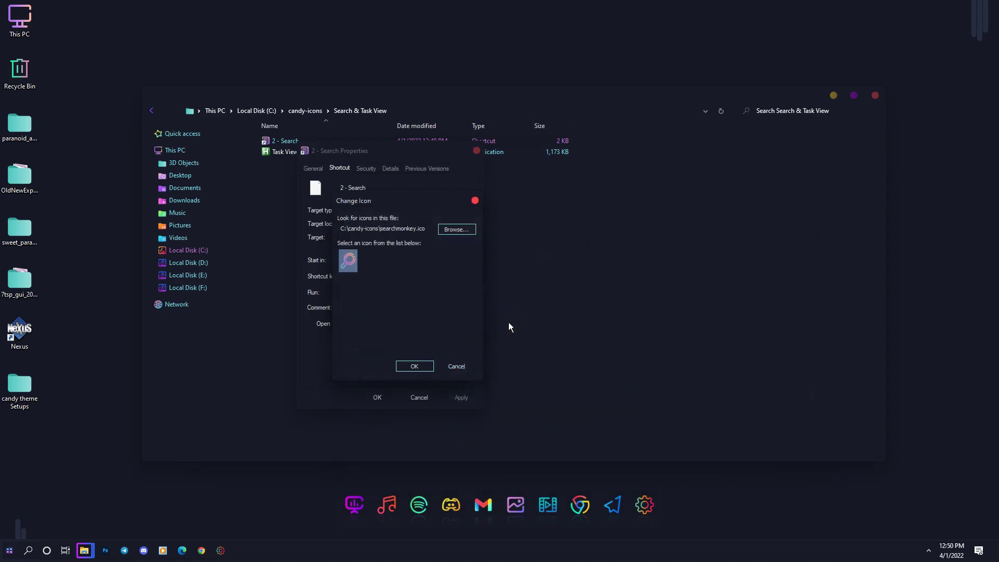
{"action": "left_click", "coordinate": [416, 366]}
{"action": "left_click", "coordinate": [462, 399]}
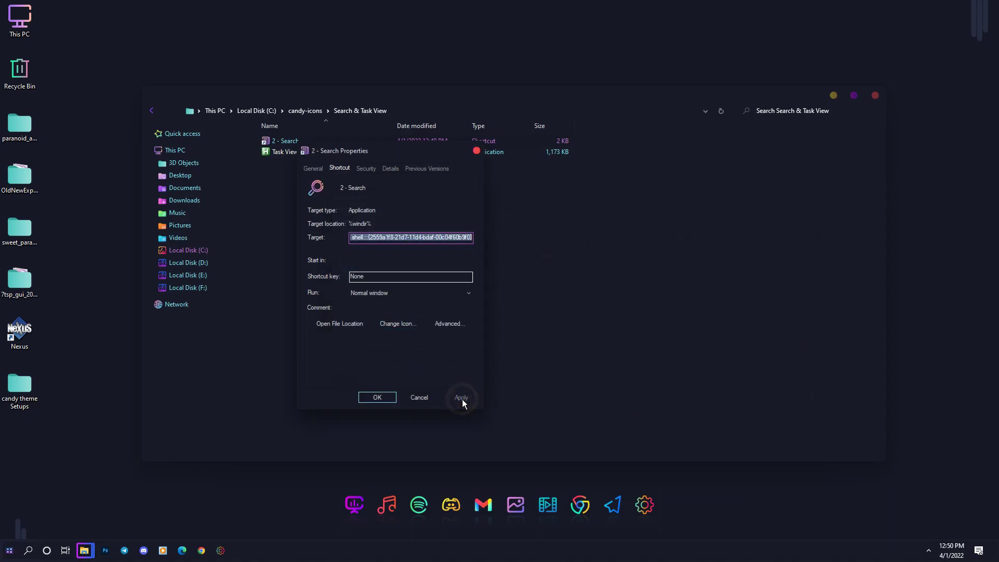
{"action": "left_click", "coordinate": [377, 397]}
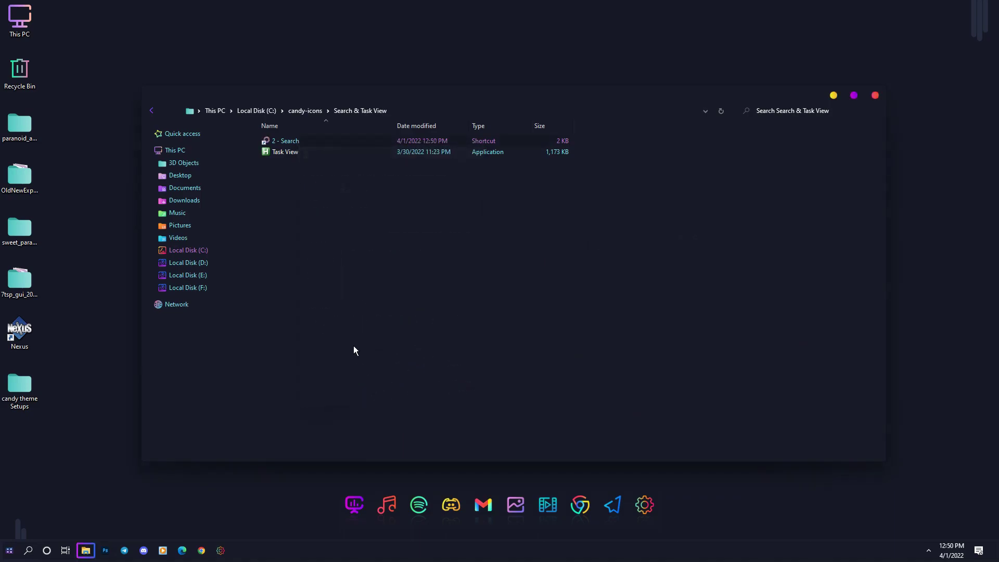
Create a desktop shortcut to the Task View application and move it into the Search & Task View folder.
{"action": "right_click", "coordinate": [300, 154]}
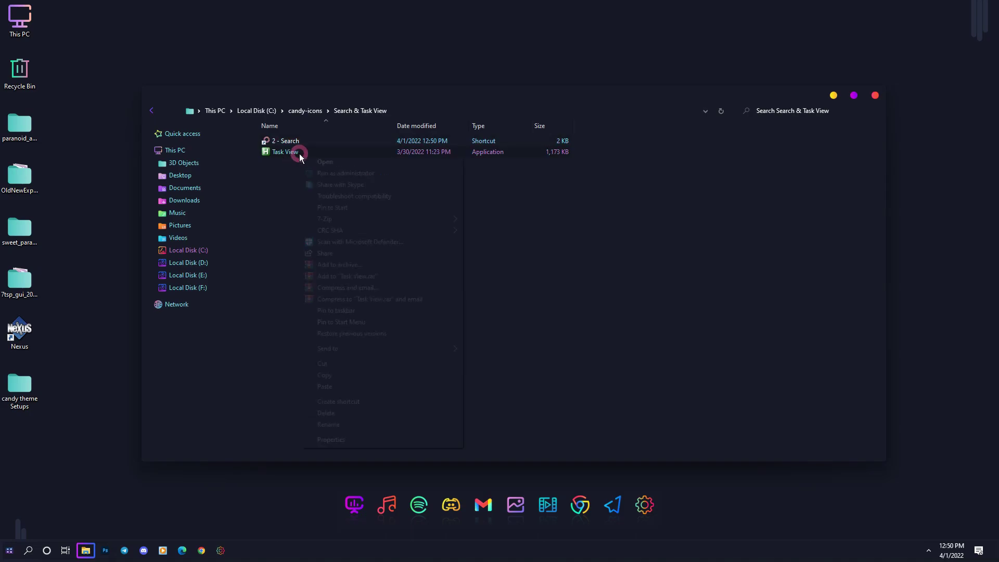
{"action": "mouse_move", "coordinate": [350, 348]}
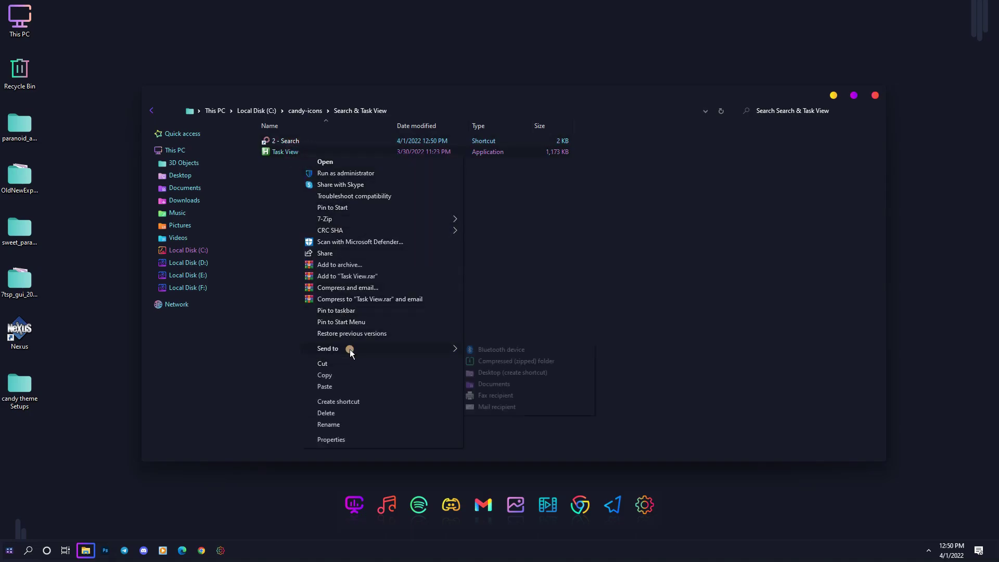
{"action": "left_click", "coordinate": [489, 373]}
{"action": "left_click_drag", "start_coordinate": [20, 437], "coordinate": [349, 292]}
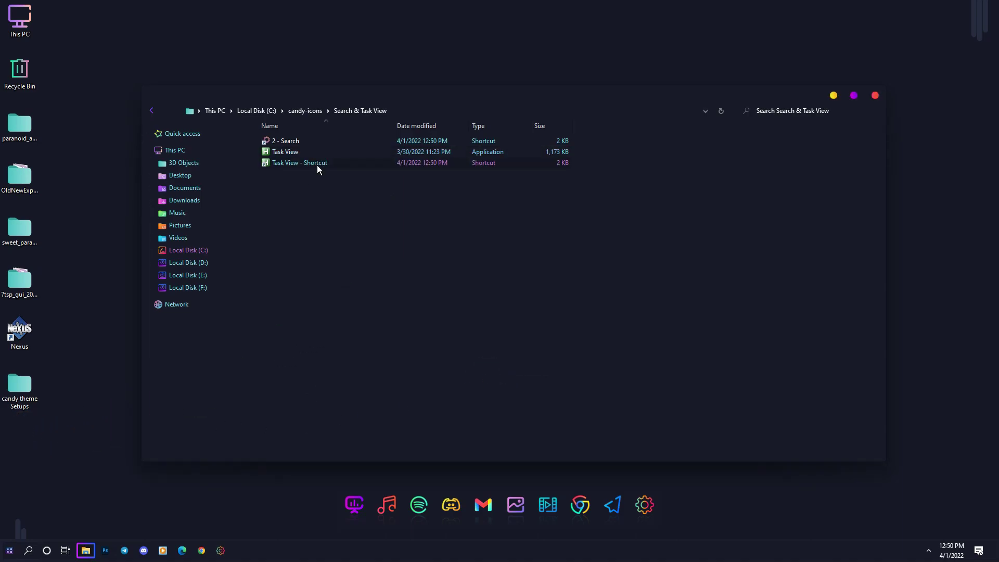
Change the Task View - Shortcut icon to onlyoffice from C:\candy-icons, apply it and close the shortcut's properties.
{"action": "right_click", "coordinate": [317, 167]}
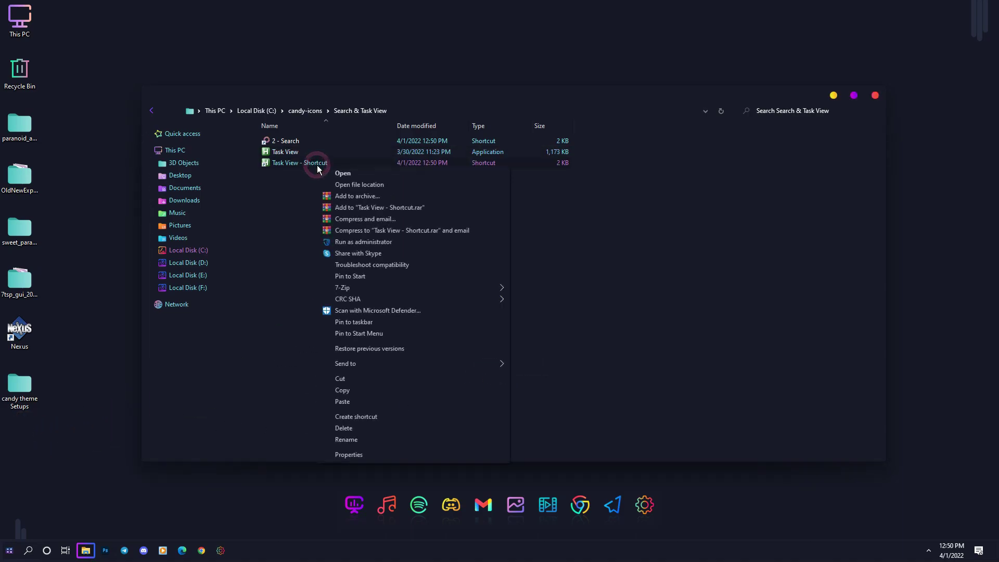
{"action": "left_click", "coordinate": [359, 457]}
{"action": "left_click", "coordinate": [427, 358]}
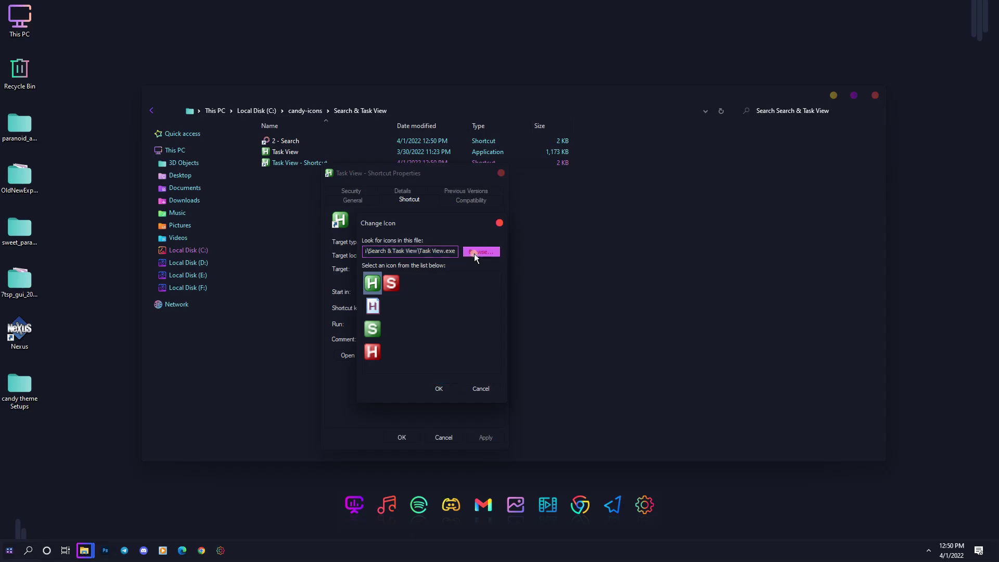
{"action": "left_click", "coordinate": [475, 253]}
{"action": "left_click", "coordinate": [532, 354]}
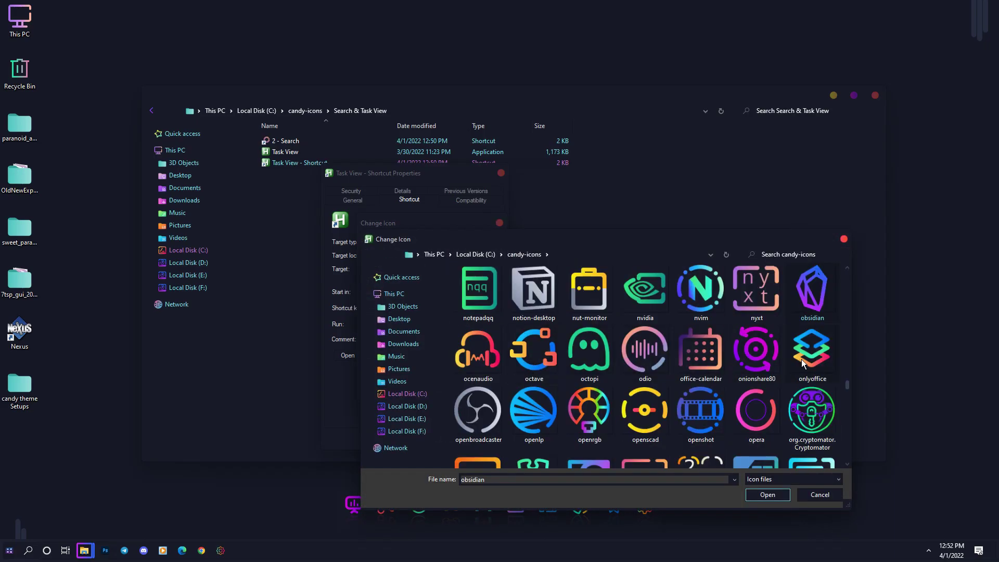
{"action": "left_click", "coordinate": [801, 359]}
{"action": "left_click", "coordinate": [760, 494]}
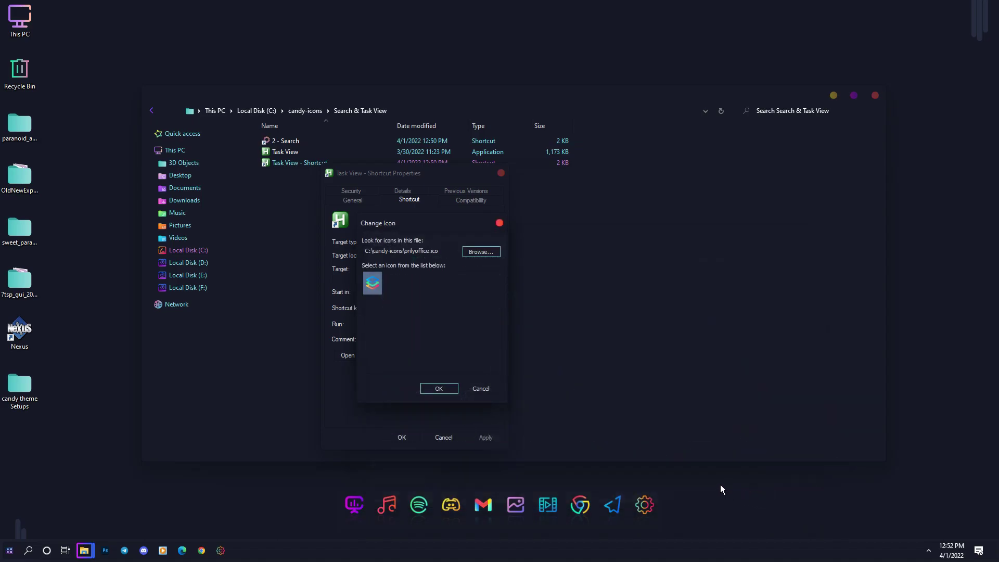
{"action": "left_click", "coordinate": [439, 388]}
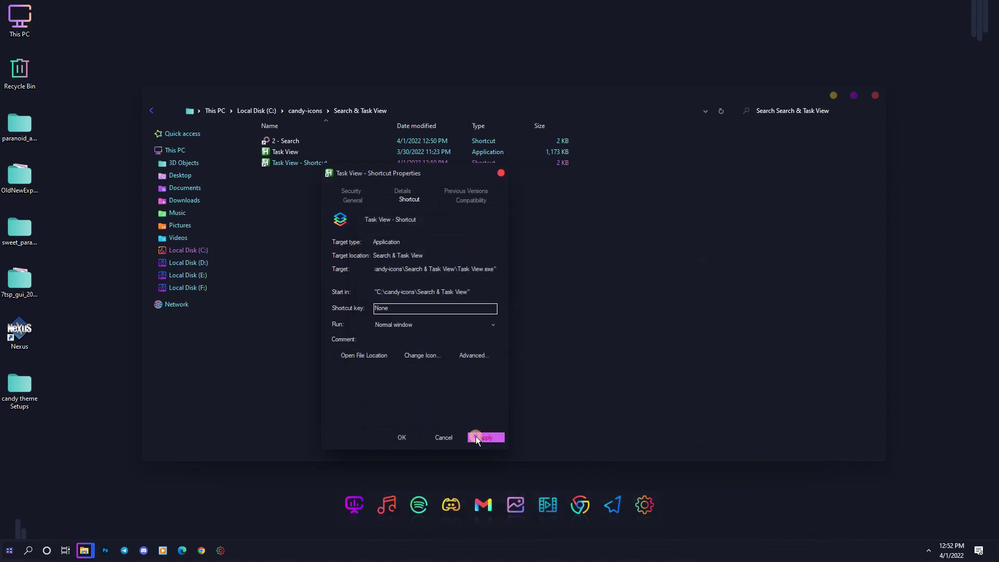
{"action": "left_click", "coordinate": [476, 436]}
{"action": "left_click", "coordinate": [391, 435]}
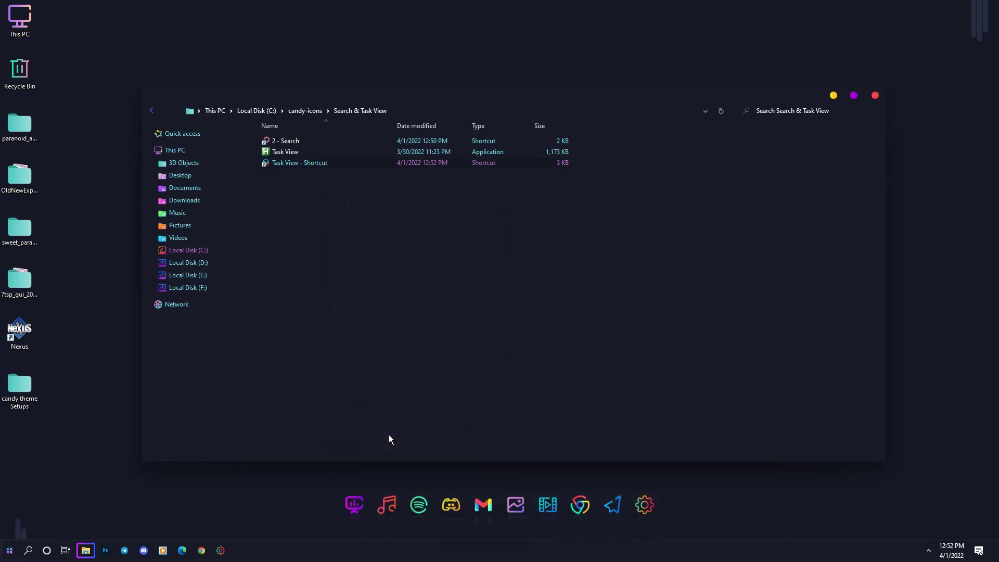
Hide the built-in Cortana, Task View and Search buttons from the taskbar.
{"action": "right_click", "coordinate": [264, 555]}
{"action": "left_click", "coordinate": [289, 342]}
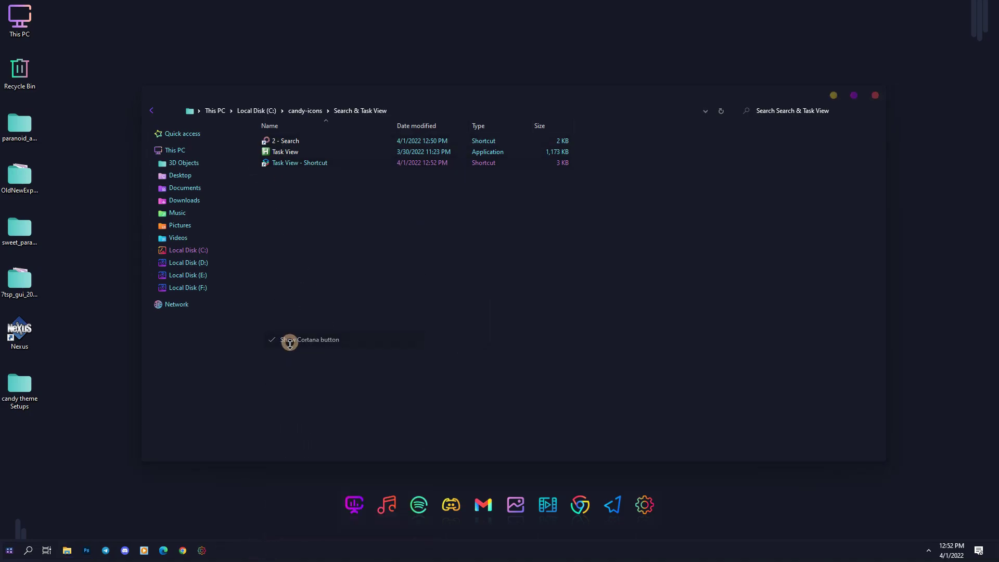
{"action": "right_click", "coordinate": [245, 550]}
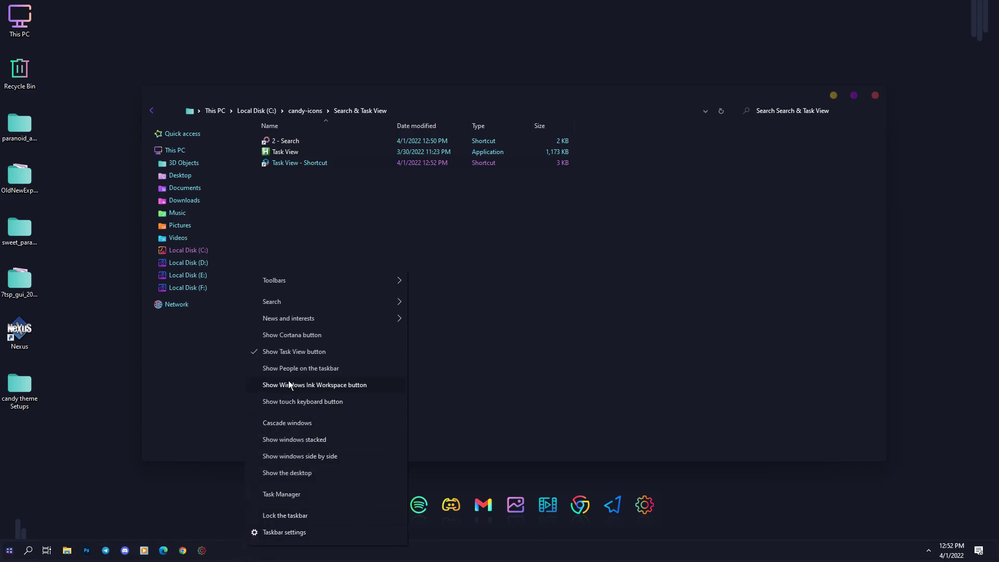
{"action": "left_click", "coordinate": [290, 350]}
{"action": "right_click", "coordinate": [266, 550]}
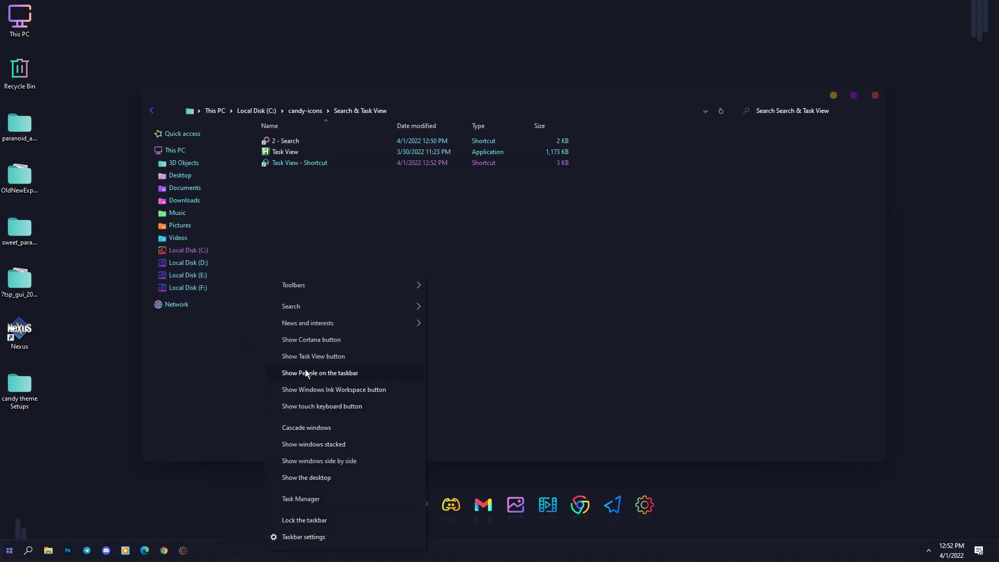
{"action": "mouse_move", "coordinate": [357, 324]}
{"action": "left_click", "coordinate": [449, 310]}
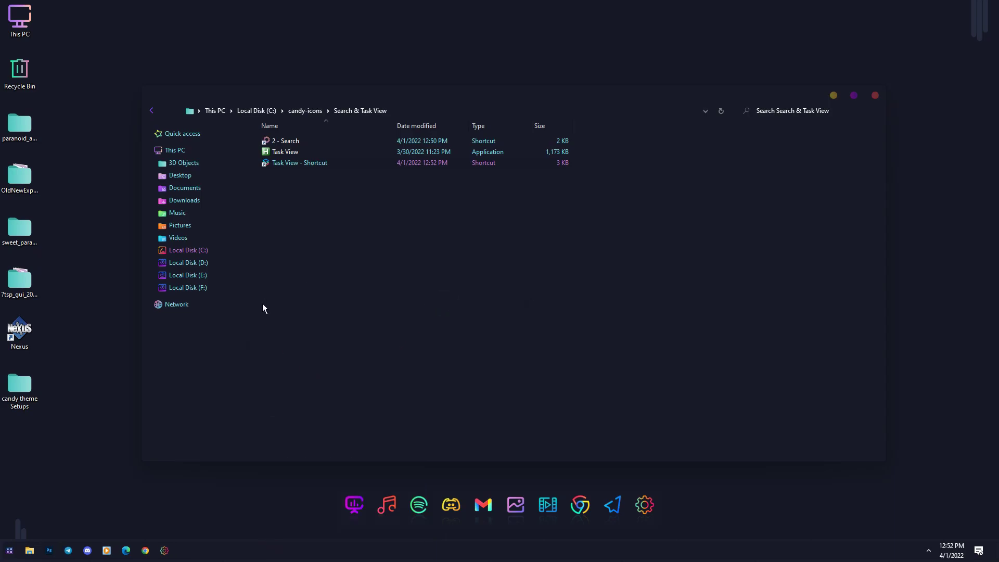
Pin the 2 - Search and Task View shortcuts to the taskbar and place them directly after the Start button.
{"action": "left_click_drag", "start_coordinate": [290, 147], "coordinate": [204, 554]}
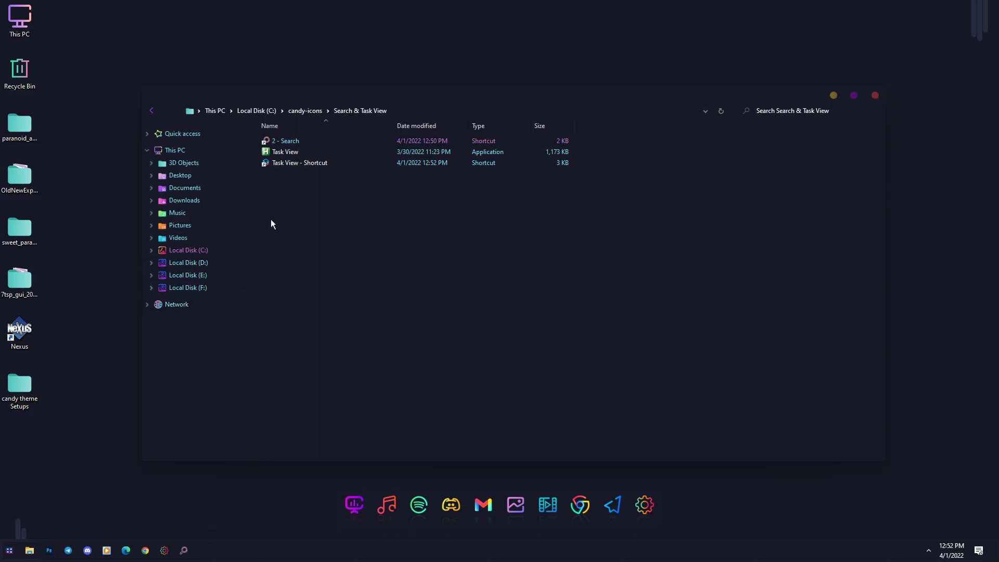
{"action": "left_click_drag", "start_coordinate": [290, 167], "coordinate": [32, 551]}
{"action": "left_click_drag", "start_coordinate": [203, 551], "coordinate": [42, 553]}
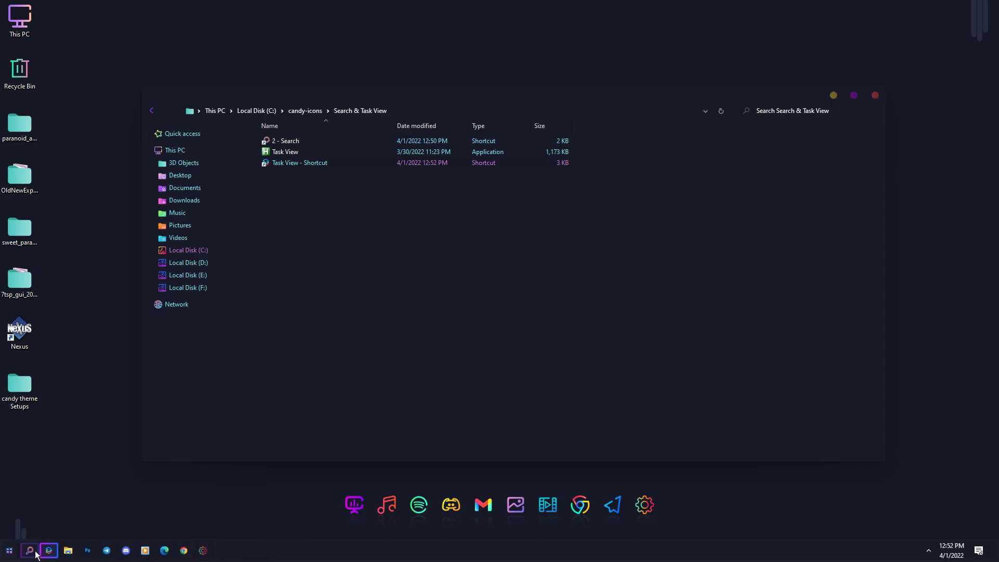
Test the pinned Search and Task View shortcuts from the taskbar and return to the Search & Task View folder.
{"action": "left_click", "coordinate": [29, 555]}
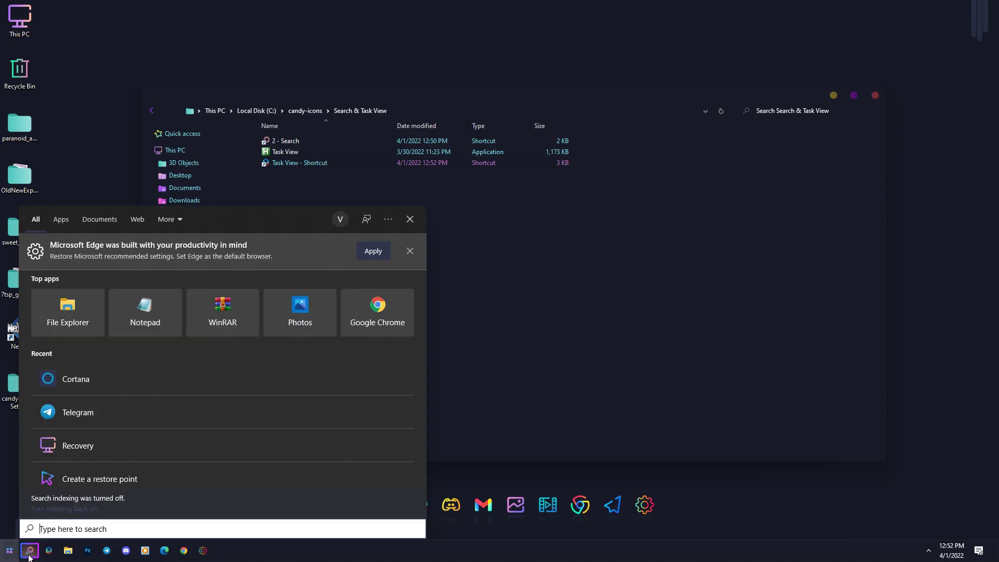
{"action": "left_click", "coordinate": [49, 552]}
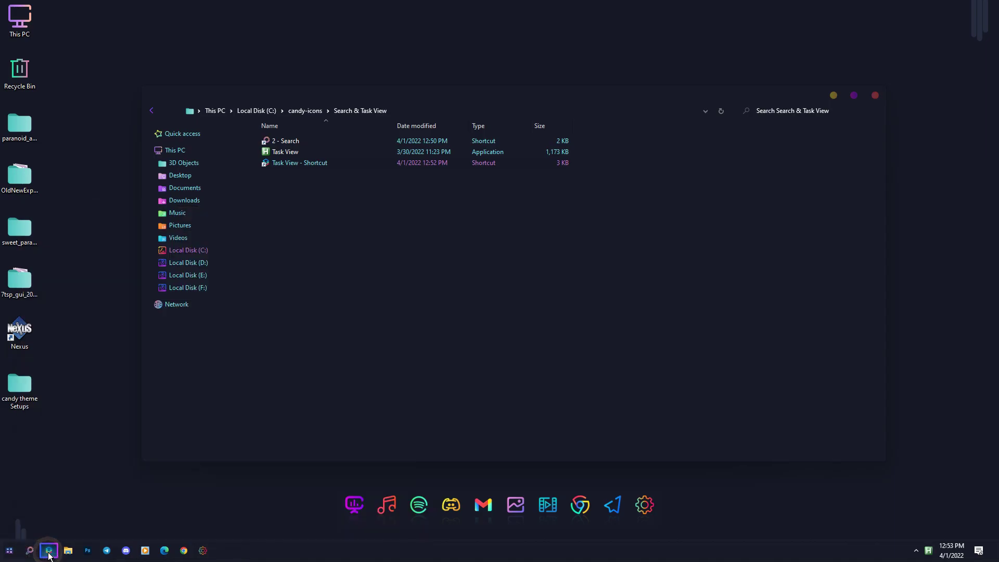
{"action": "left_click", "coordinate": [49, 554]}
{"action": "left_click", "coordinate": [50, 552]}
{"action": "left_click", "coordinate": [52, 552]}
{"action": "left_click", "coordinate": [128, 155]}
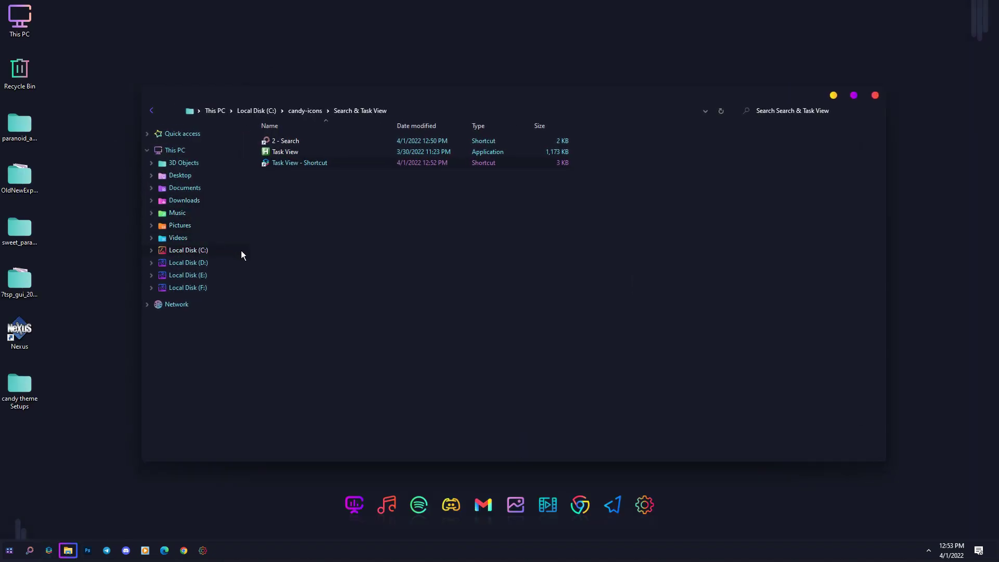
Create a File Explorer shortcut in the Search & Task View folder and browse to C:\candy-icons for its new icon.
{"action": "right_click", "coordinate": [70, 550]}
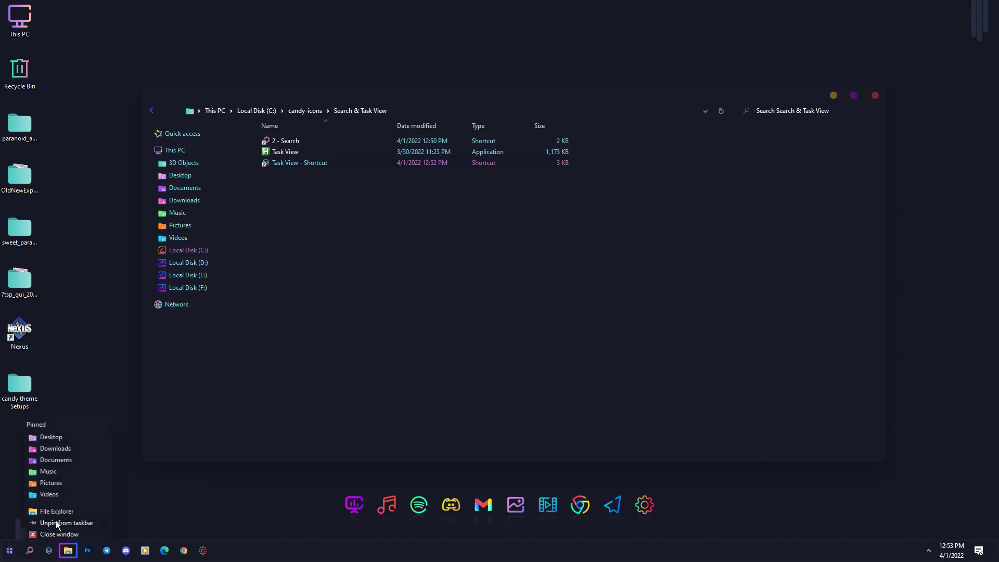
{"action": "left_click_drag", "start_coordinate": [52, 511], "coordinate": [282, 338]}
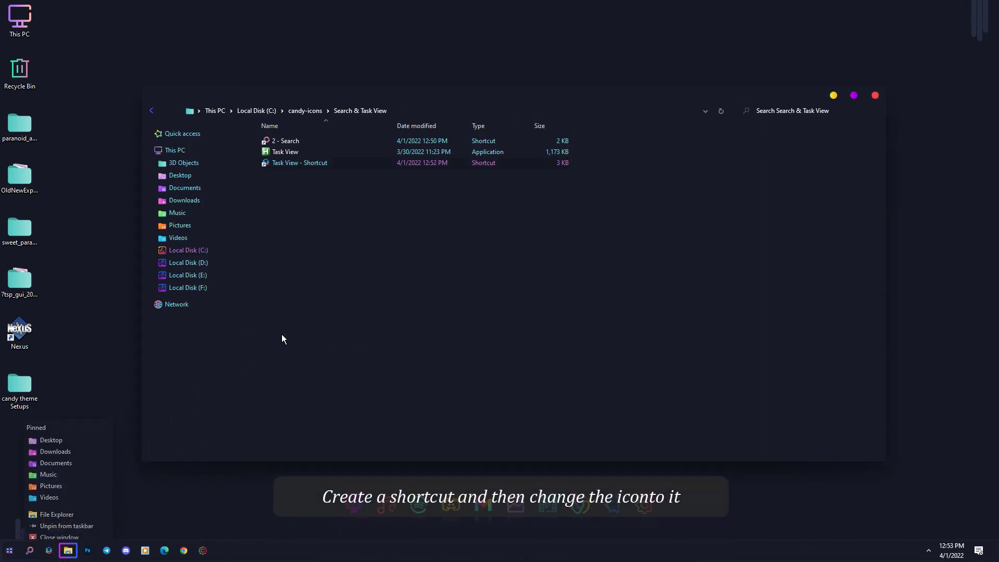
{"action": "right_click", "coordinate": [298, 154]}
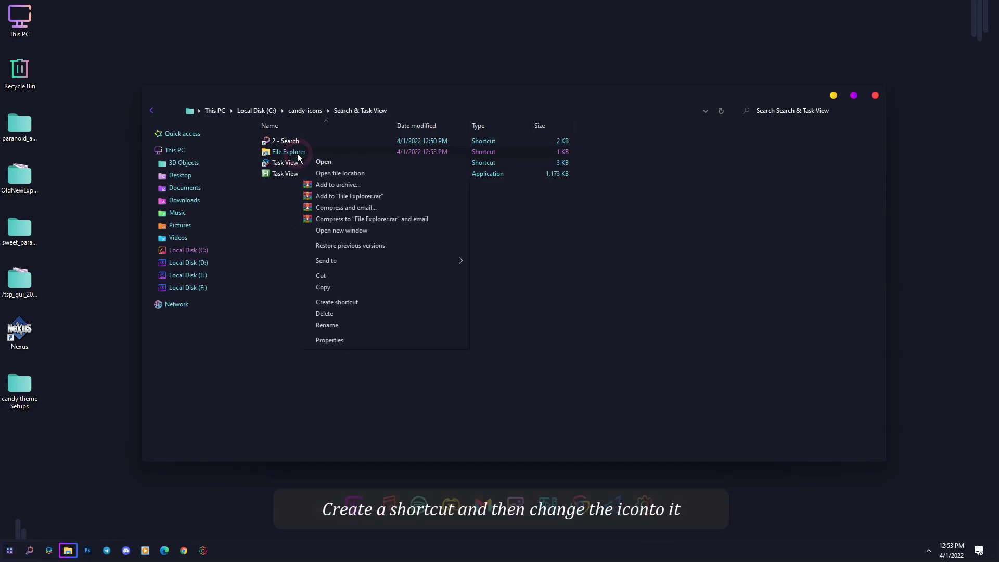
{"action": "left_click", "coordinate": [327, 341]}
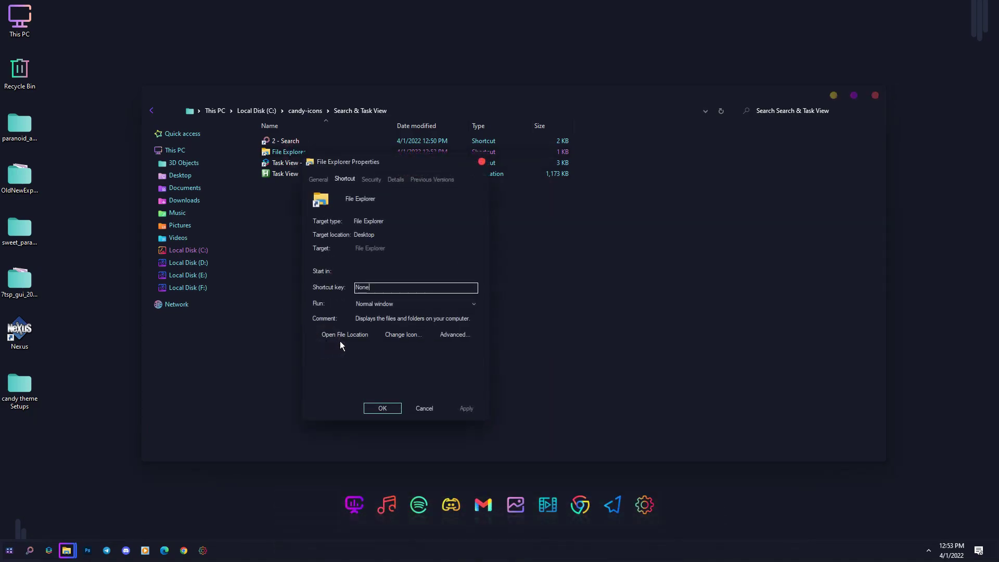
{"action": "left_click", "coordinate": [398, 335]}
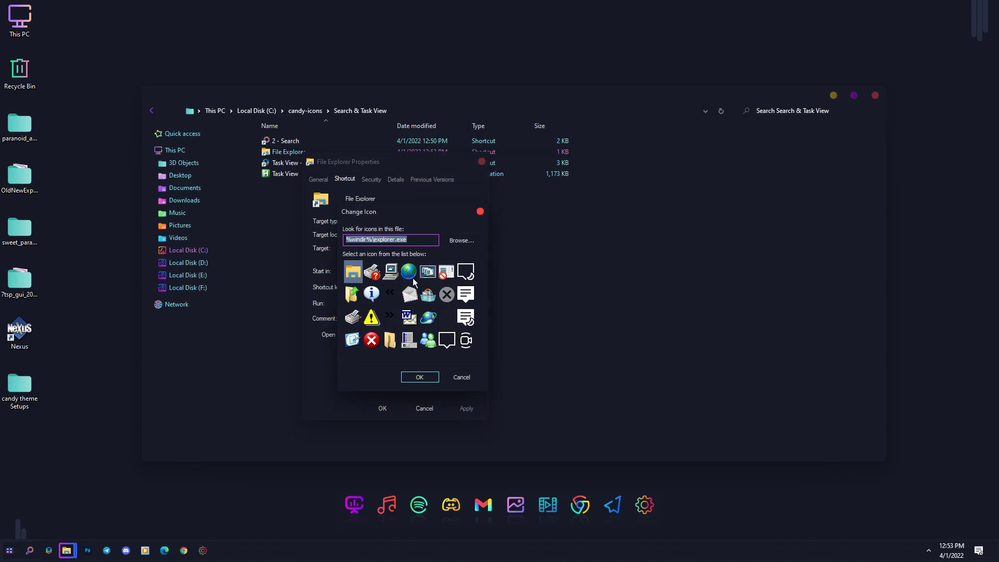
{"action": "left_click", "coordinate": [454, 244]}
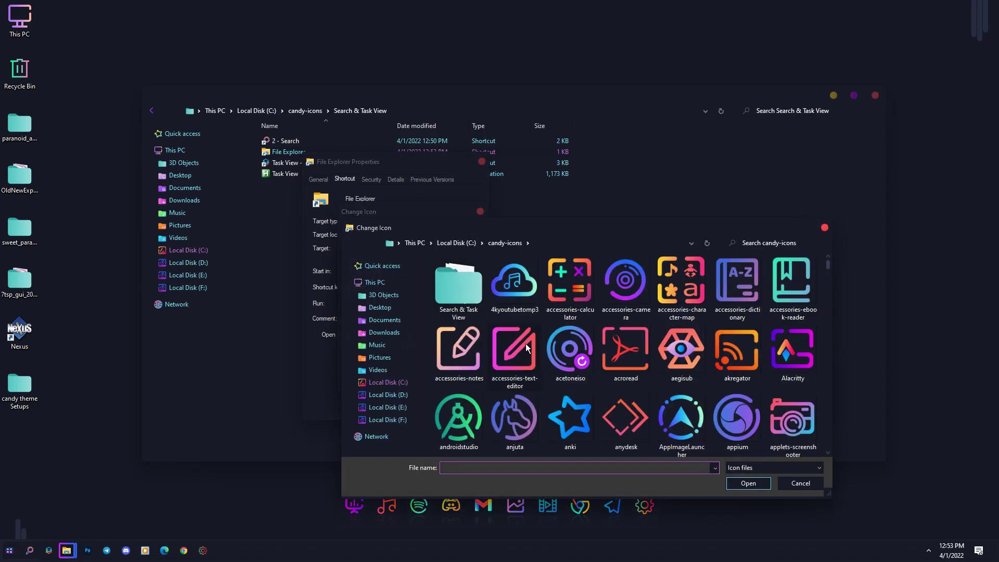
Choose the folder2-publicshare icon for the File Explorer shortcut and confirm its properties.
{"action": "left_click", "coordinate": [521, 353]}
{"action": "type", "text": "falkon"}
{"action": "scroll", "coordinate": [524, 346], "scroll_direction": "down", "scroll_amount": 1}
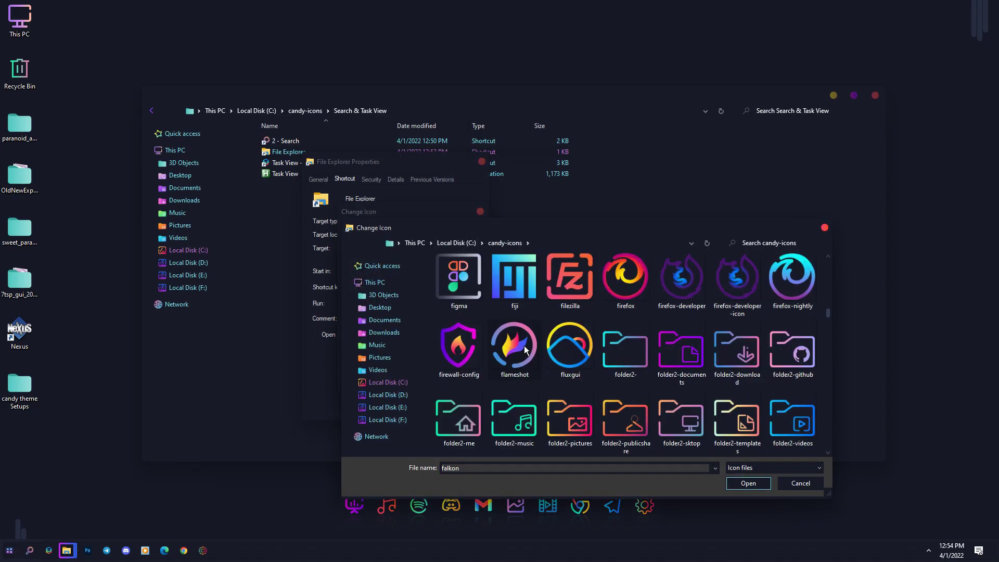
{"action": "scroll", "coordinate": [633, 393], "scroll_direction": "down", "scroll_amount": 1}
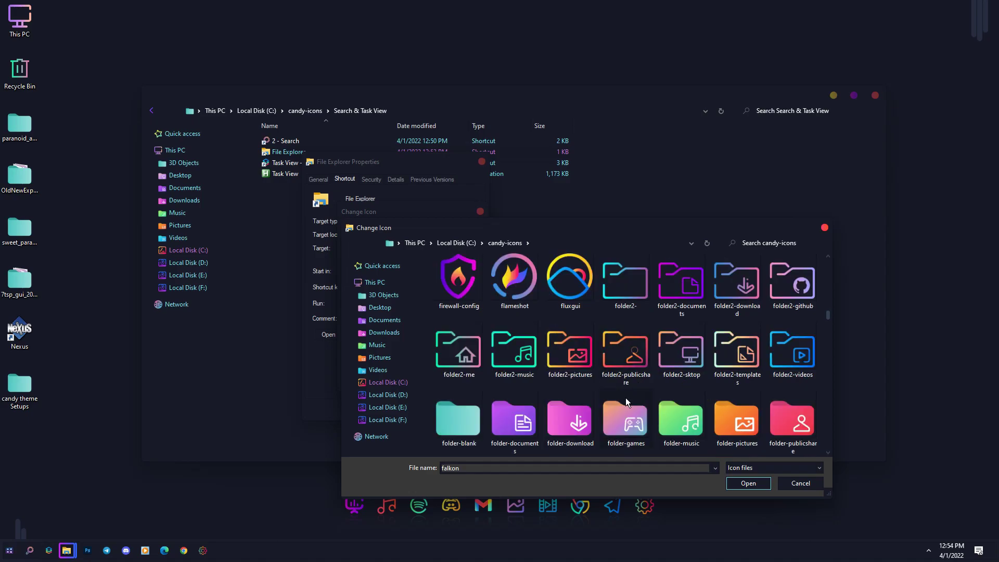
{"action": "left_click", "coordinate": [619, 358]}
{"action": "left_click", "coordinate": [746, 483]}
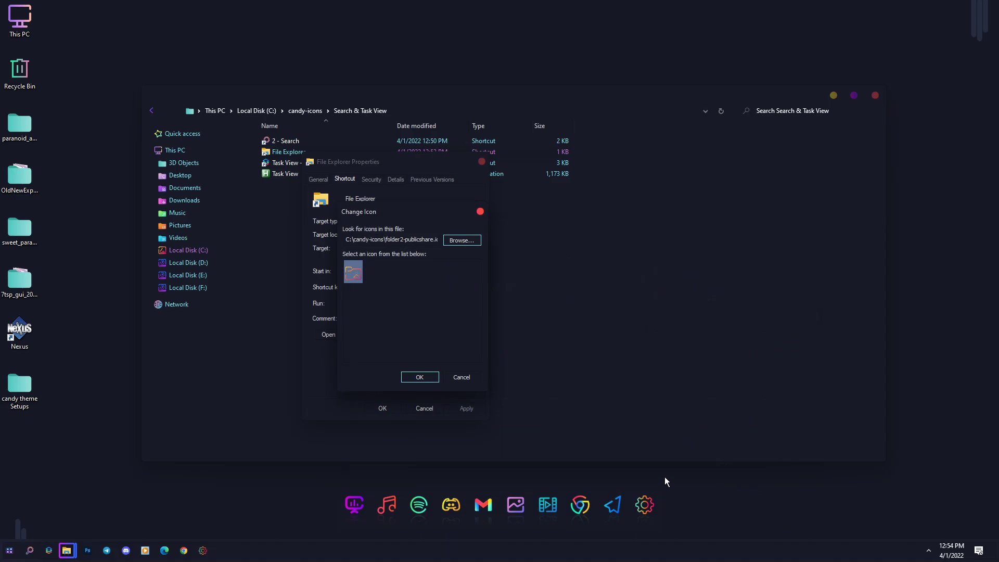
{"action": "left_click", "coordinate": [419, 377]}
{"action": "left_click", "coordinate": [383, 408]}
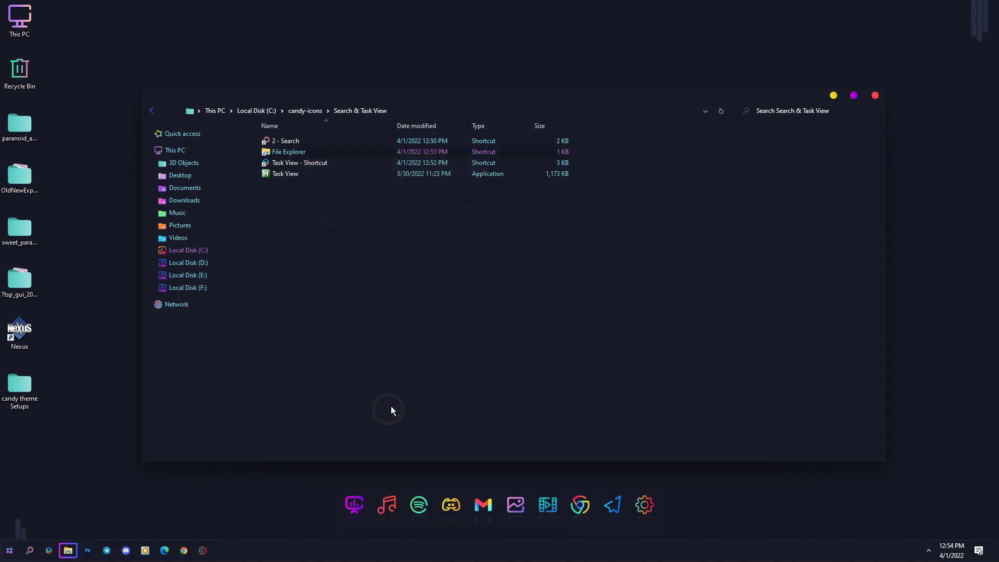
Unpin the original File Explorer from the taskbar, pin the customized File Explorer shortcut in its place and test it.
{"action": "right_click", "coordinate": [69, 550]}
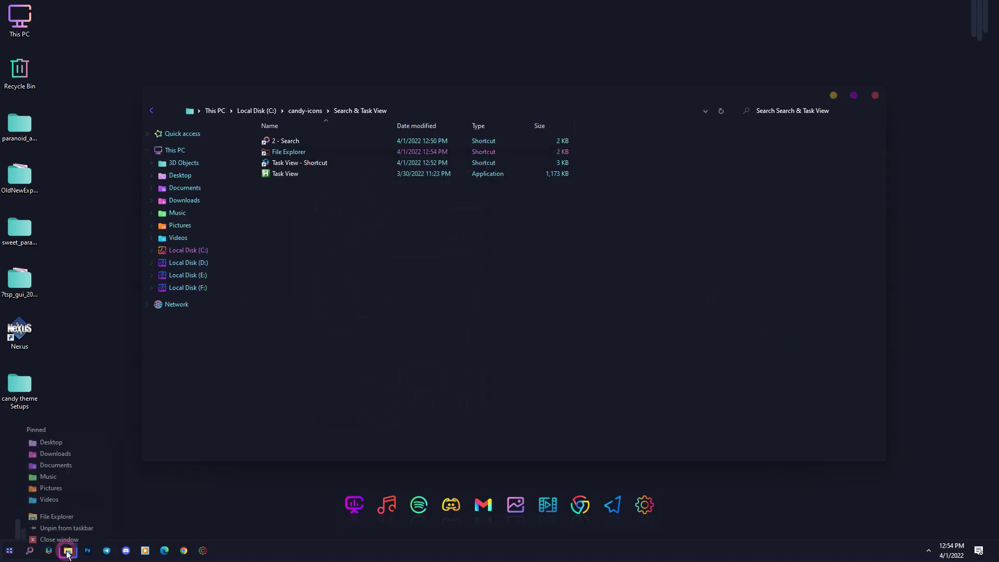
{"action": "left_click", "coordinate": [58, 523]}
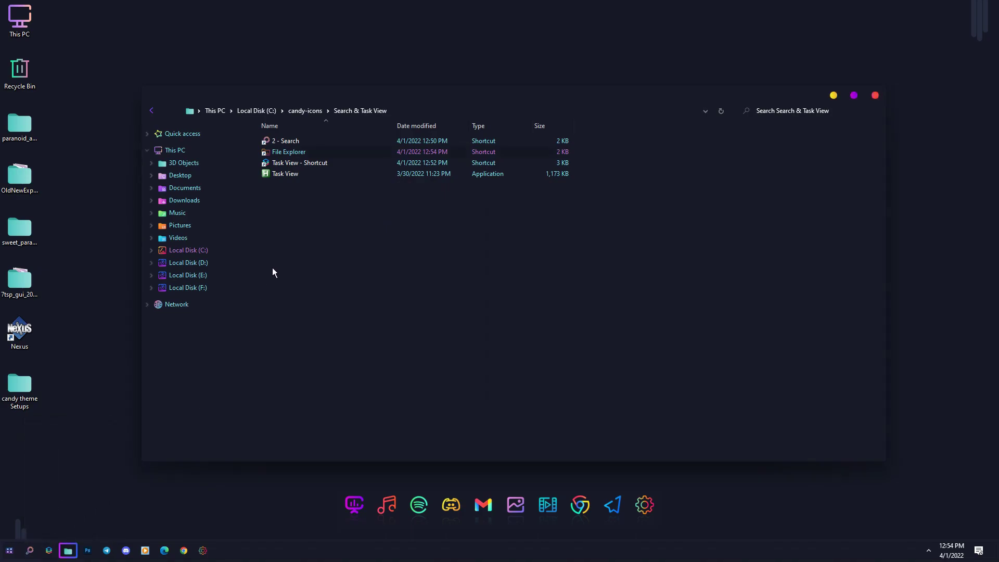
{"action": "left_click_drag", "start_coordinate": [283, 152], "coordinate": [266, 552]}
{"action": "left_click", "coordinate": [68, 553]}
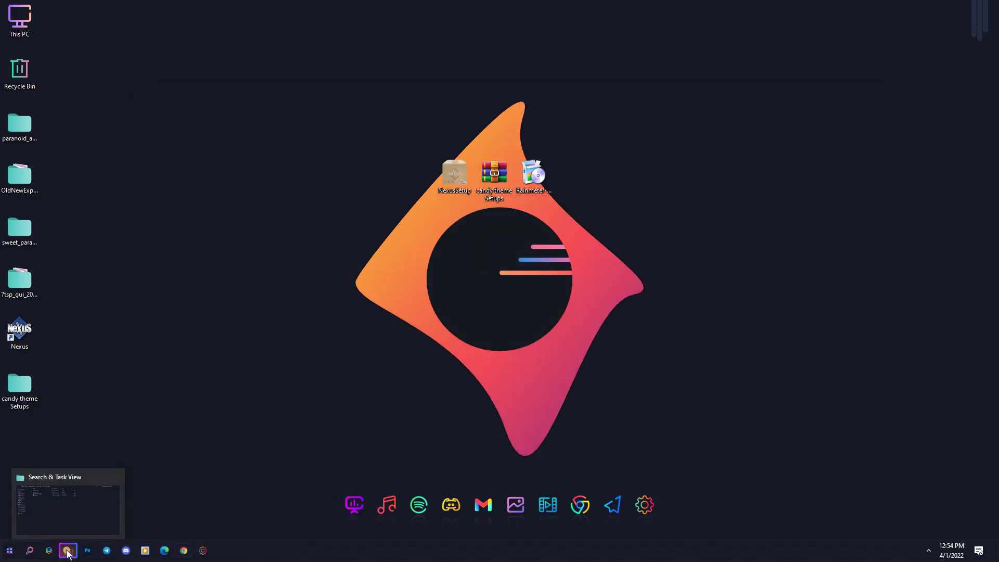
{"action": "left_click", "coordinate": [67, 553]}
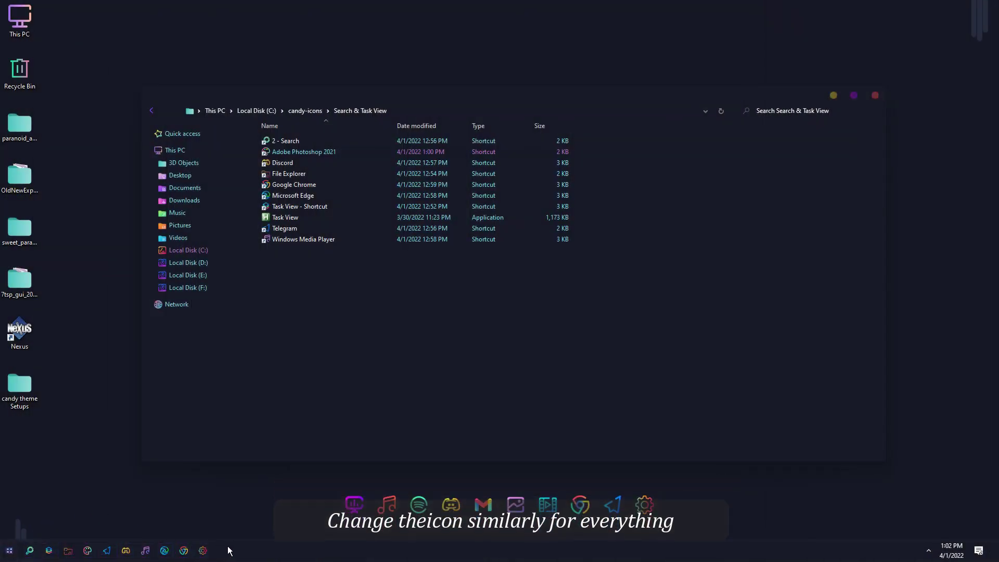
Move the taskbar to the upper edge of the desktop and close the Search & Task View folder window.
{"action": "left_click_drag", "start_coordinate": [222, 542], "coordinate": [306, 71]}
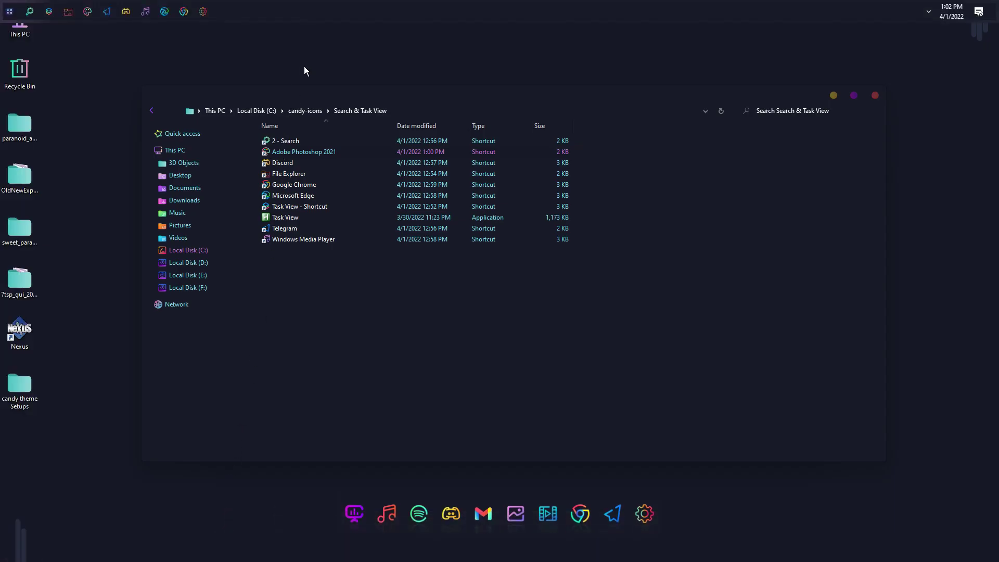
{"action": "left_click", "coordinate": [874, 97]}
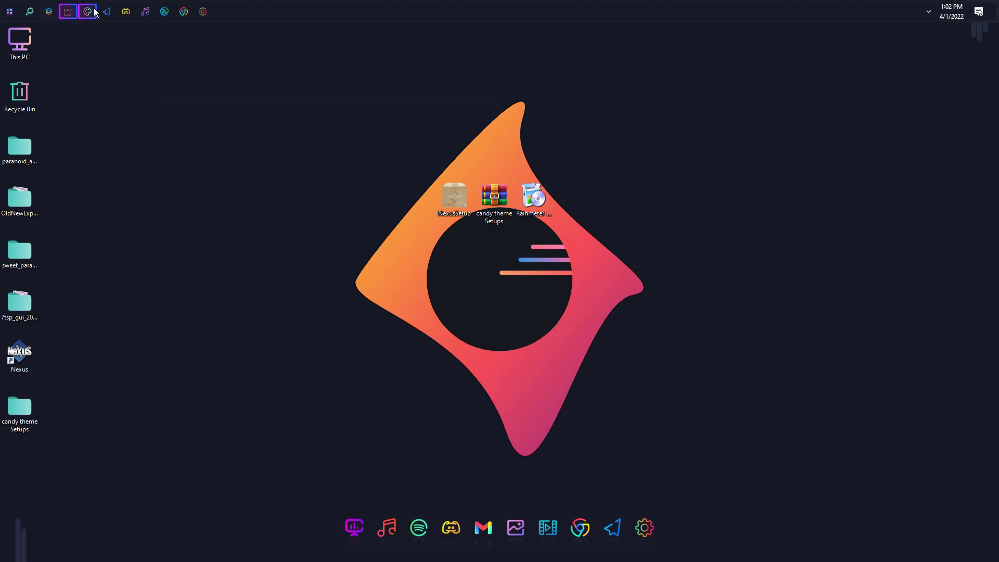
Add the "sweet start orb)" image from the nested candy theme Setups folder to StartIsBack's Start button choices.
{"action": "right_click", "coordinate": [9, 11]}
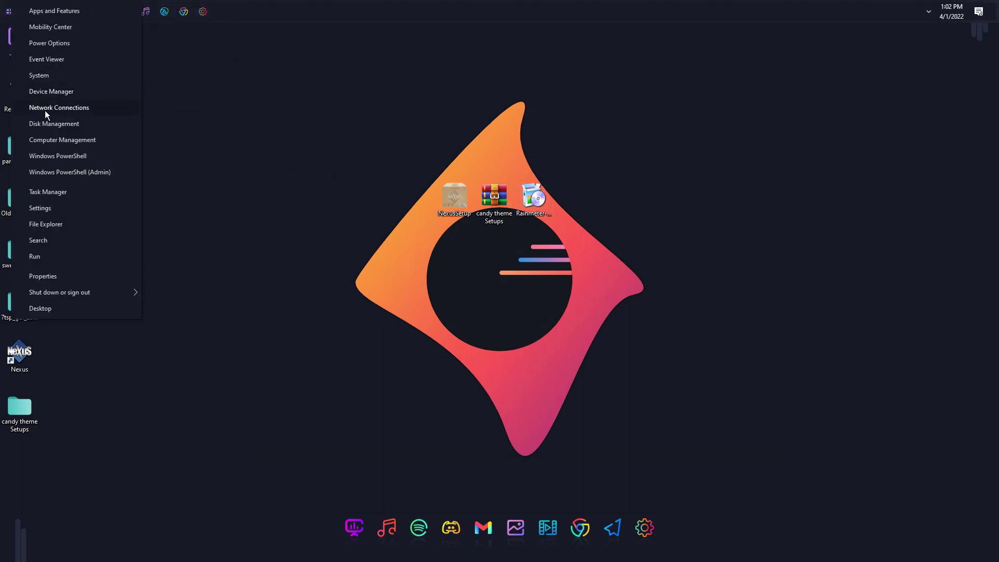
{"action": "left_click", "coordinate": [52, 284]}
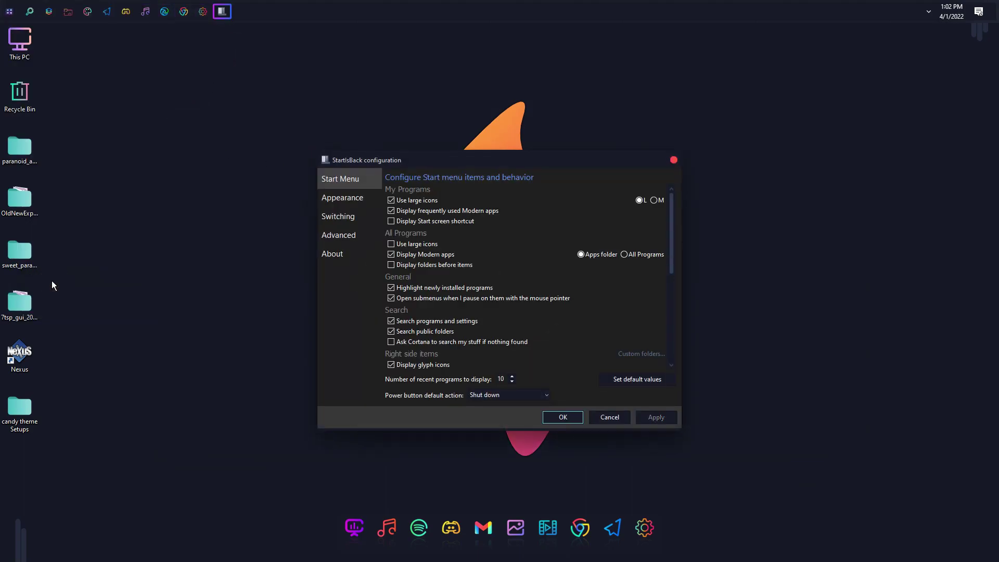
{"action": "left_click", "coordinate": [356, 203]}
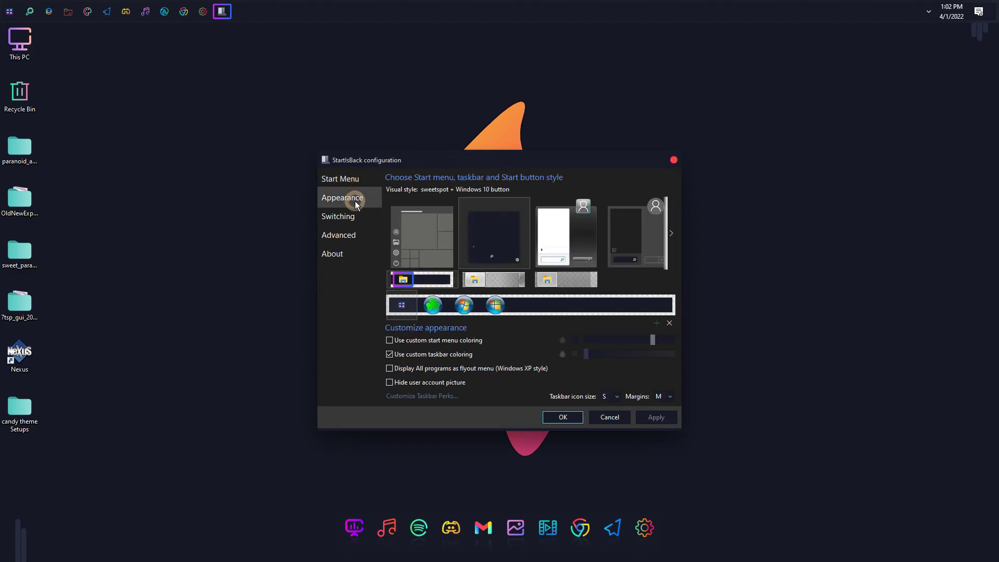
{"action": "left_click", "coordinate": [655, 325]}
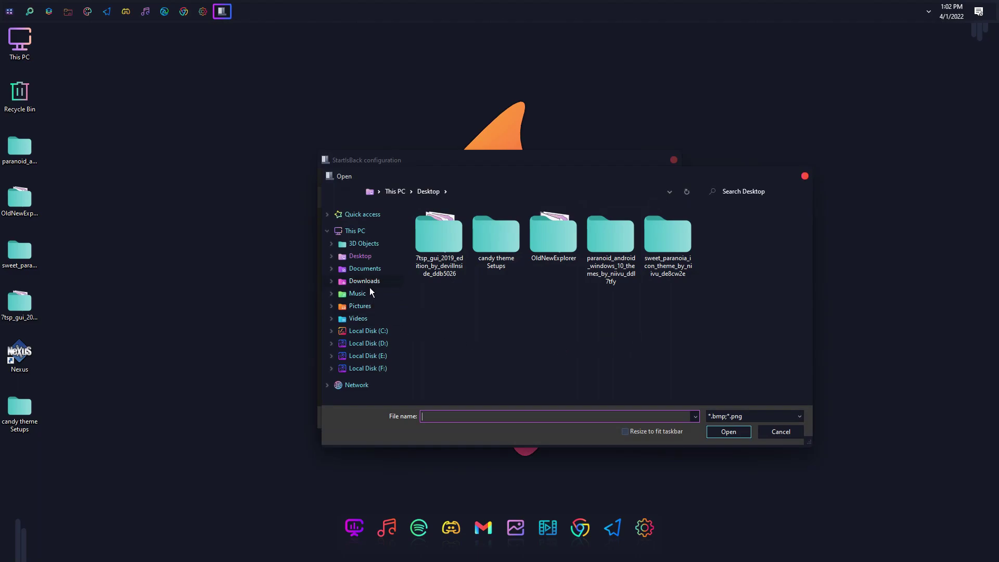
{"action": "left_click", "coordinate": [365, 256]}
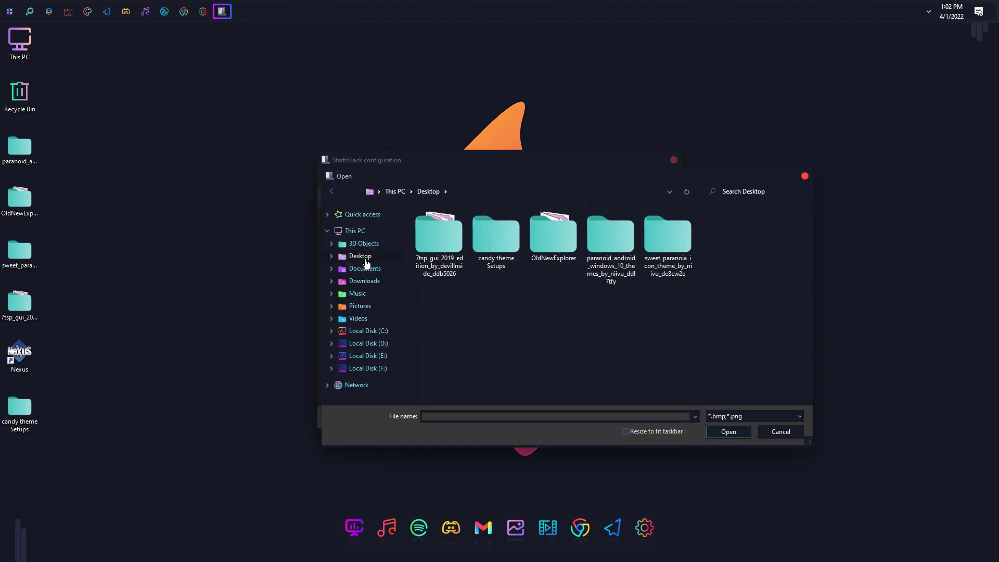
{"action": "double_click", "coordinate": [501, 245]}
{"action": "double_click", "coordinate": [478, 225]}
{"action": "double_click", "coordinate": [481, 231]}
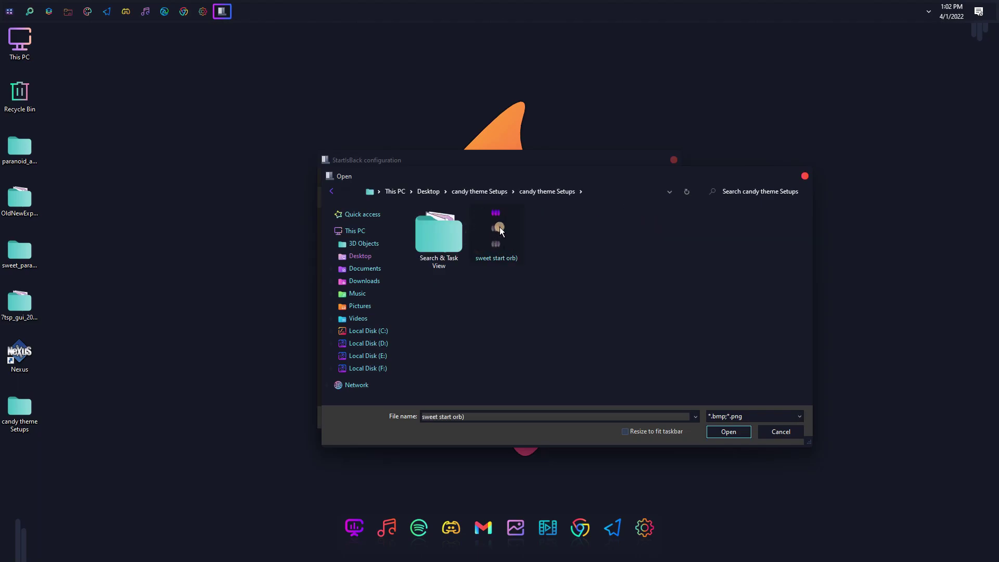
{"action": "left_click", "coordinate": [729, 432]}
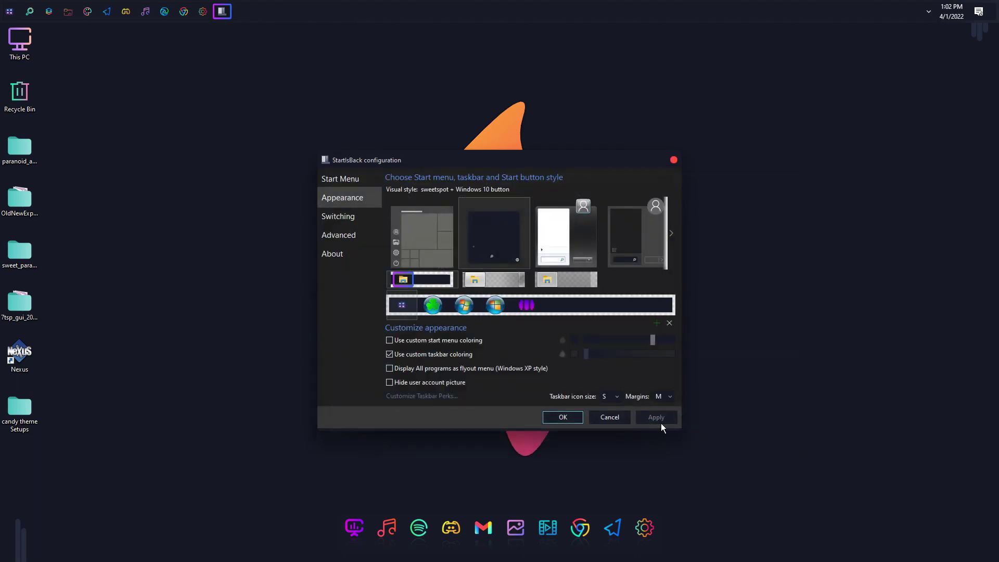
Set the purple sweet start orb as the Start button, apply it and close the StartIsBack configuration.
{"action": "left_click", "coordinate": [532, 307]}
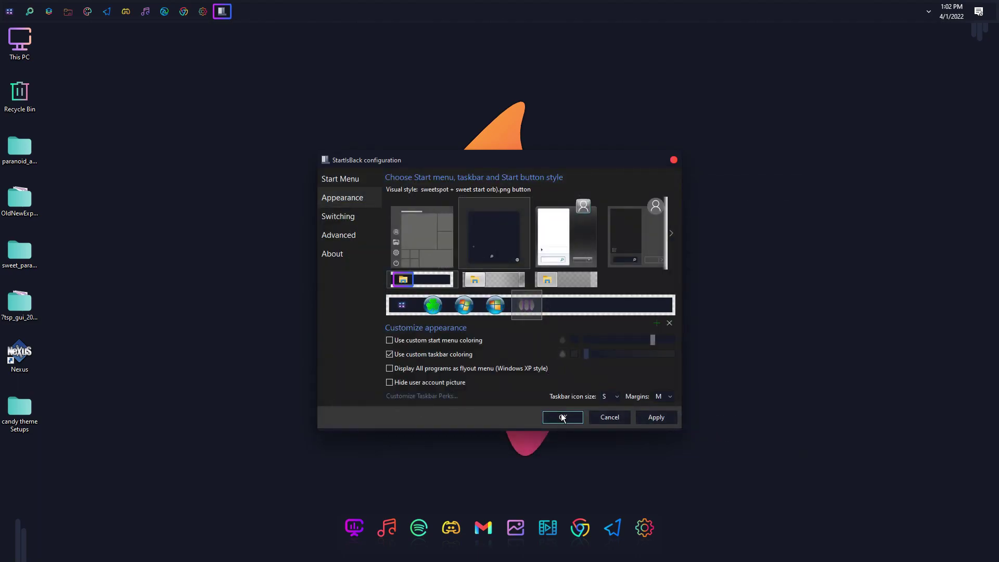
{"action": "left_click", "coordinate": [648, 417]}
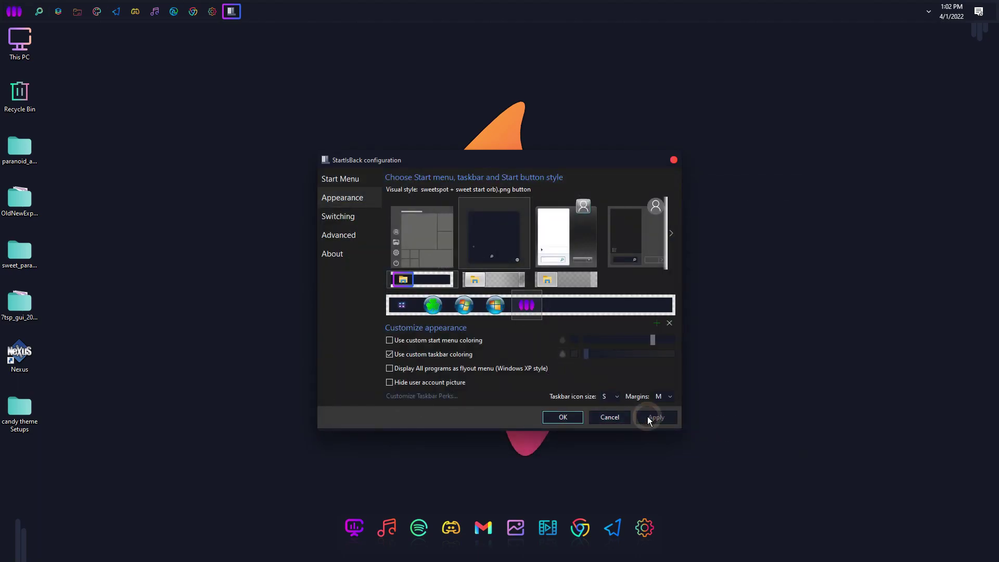
{"action": "left_click", "coordinate": [555, 415]}
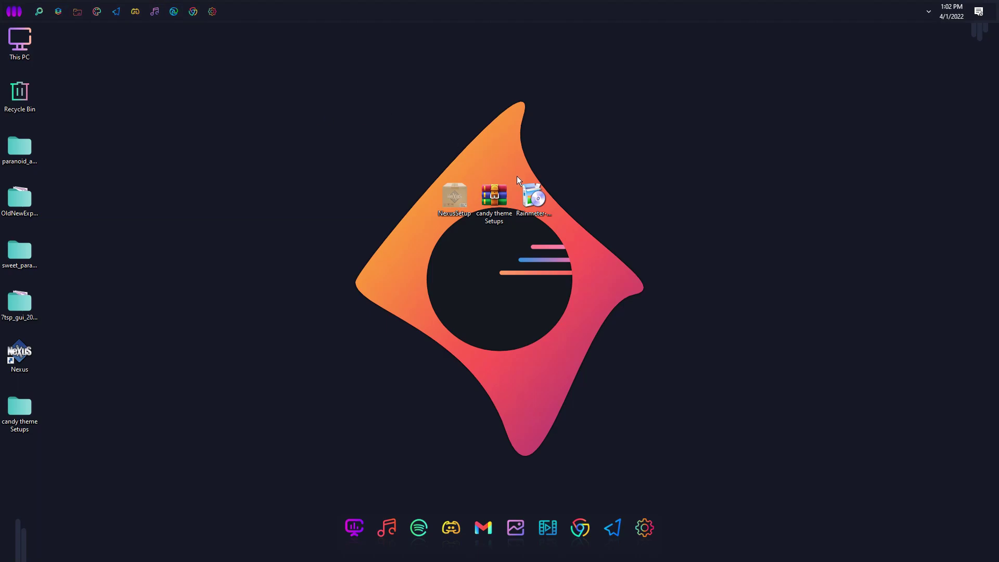
Install Rainmeter from its desktop setup file using the standard installation and finish with Run Rainmeter enabled.
{"action": "left_click", "coordinate": [527, 202]}
{"action": "left_click", "coordinate": [504, 321]}
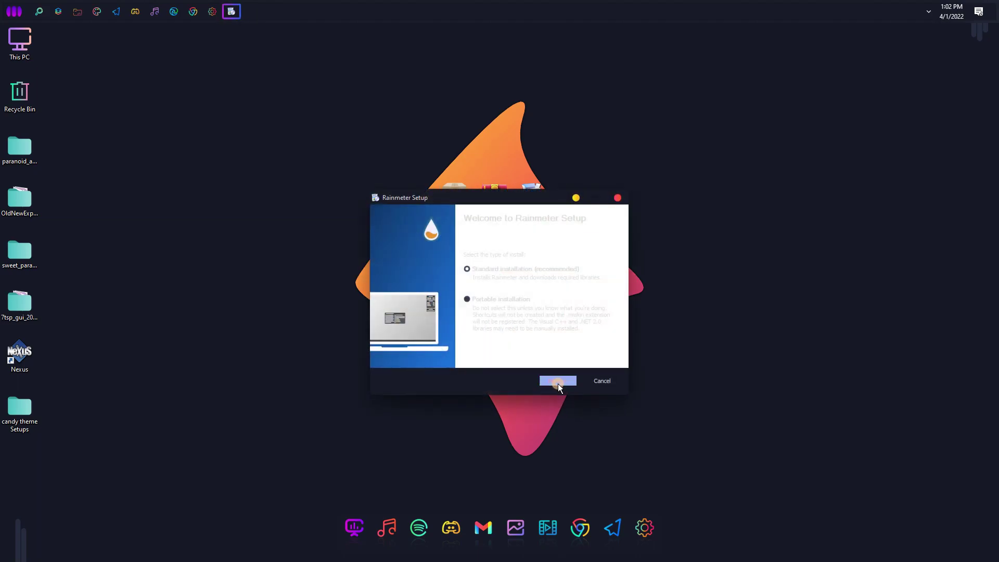
{"action": "left_click", "coordinate": [558, 382]}
{"action": "left_click", "coordinate": [558, 381]}
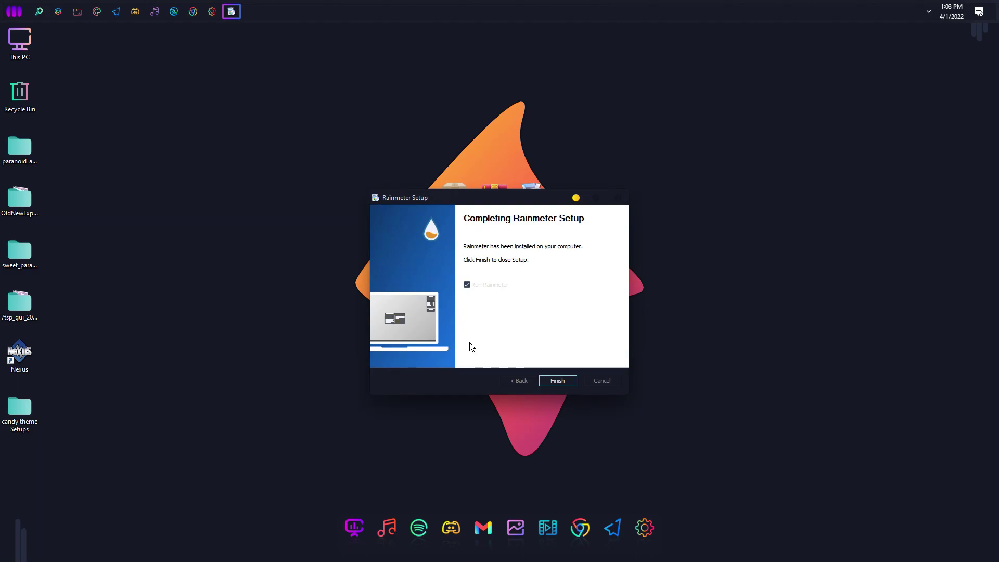
{"action": "left_click", "coordinate": [555, 381]}
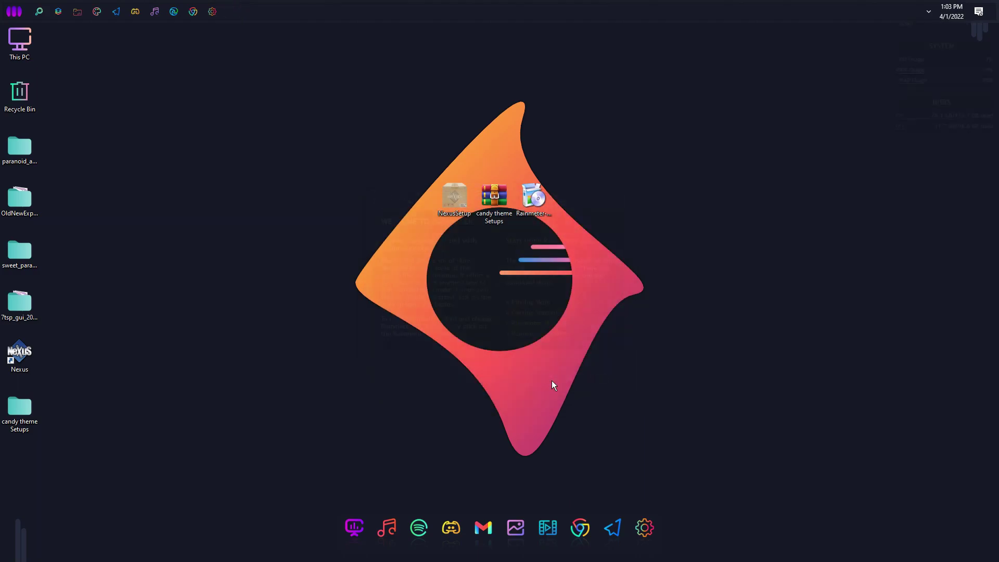
Unload the default illustro skins: Welcome, Disks, System and Clock.
{"action": "right_click", "coordinate": [576, 337]}
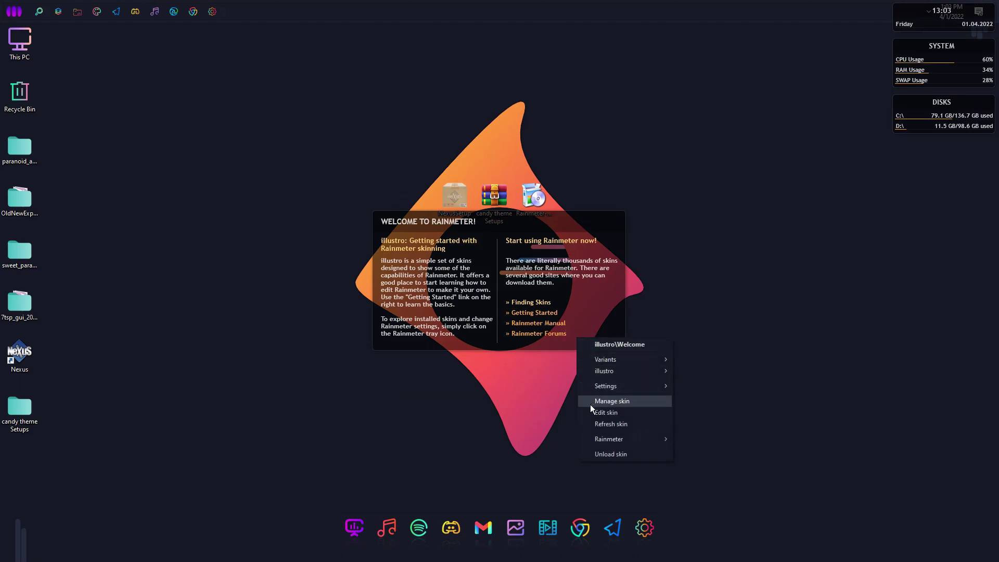
{"action": "left_click", "coordinate": [596, 454]}
{"action": "right_click", "coordinate": [910, 131]}
{"action": "left_click", "coordinate": [926, 245]}
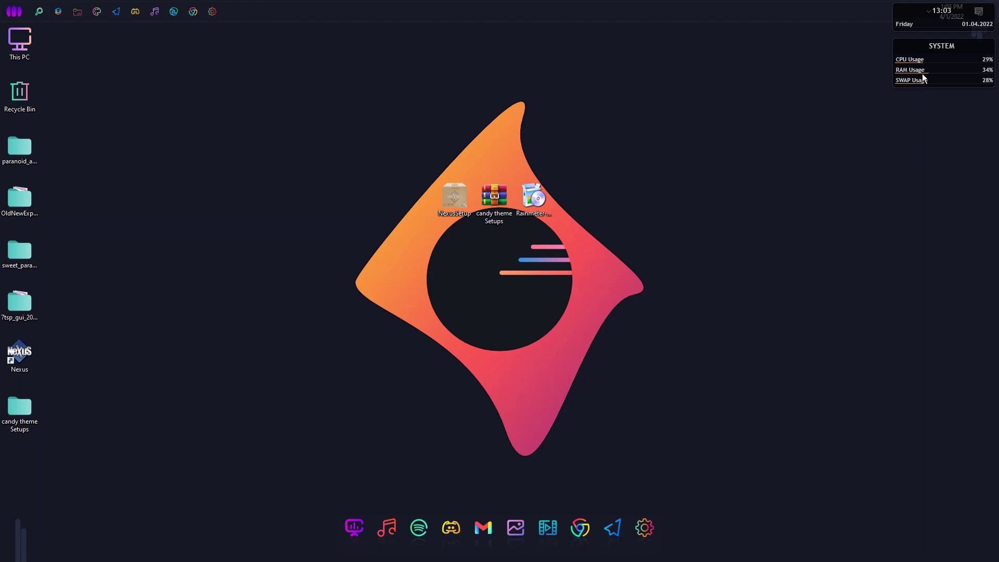
{"action": "right_click", "coordinate": [923, 74]}
{"action": "left_click", "coordinate": [938, 187]}
{"action": "right_click", "coordinate": [911, 20]}
{"action": "left_click", "coordinate": [927, 134]}
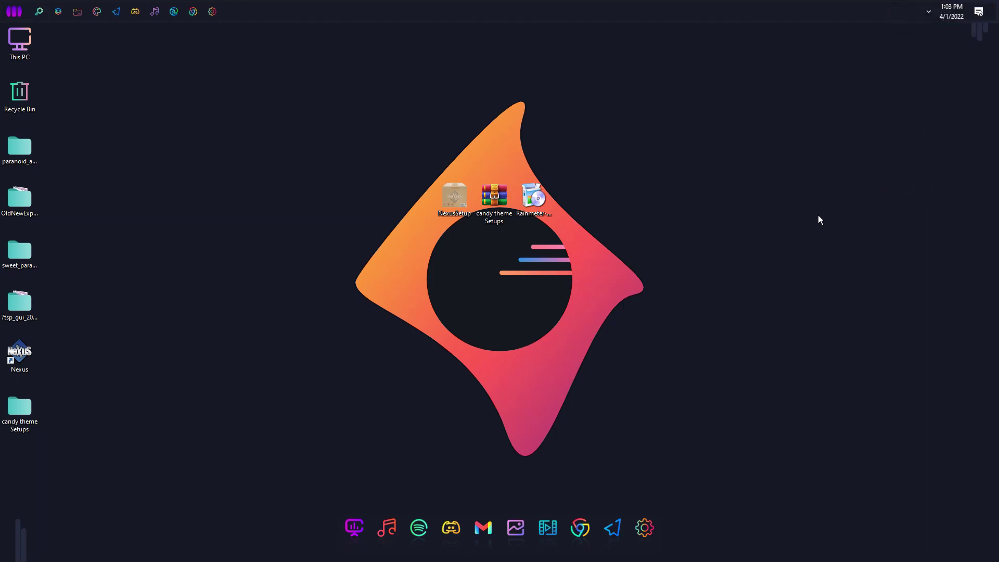
Install the Clock&Player_.rmskin package from the nested candy theme Setups folder and close the folder window.
{"action": "left_click", "coordinate": [27, 416]}
{"action": "double_click", "coordinate": [27, 415]}
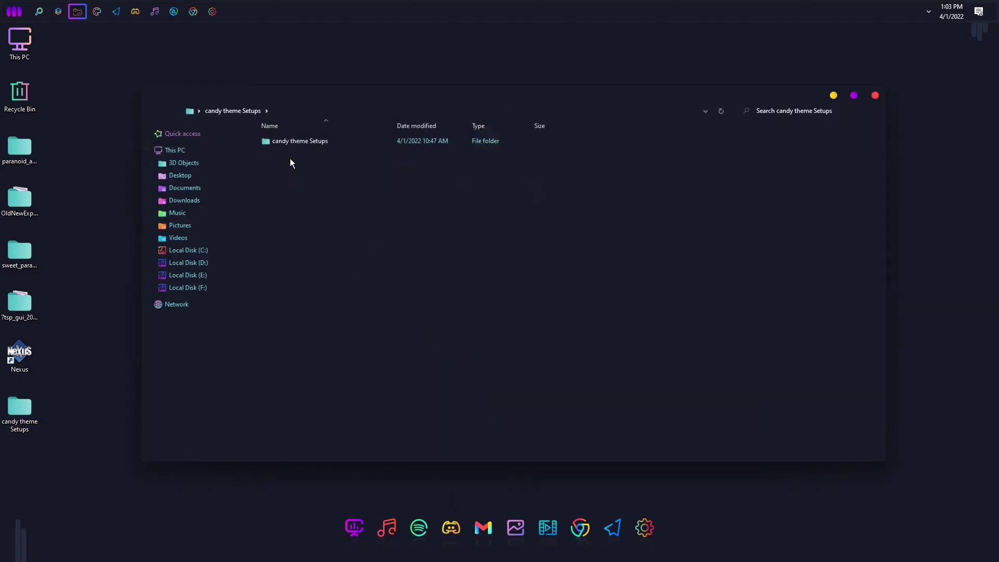
{"action": "double_click", "coordinate": [296, 140]}
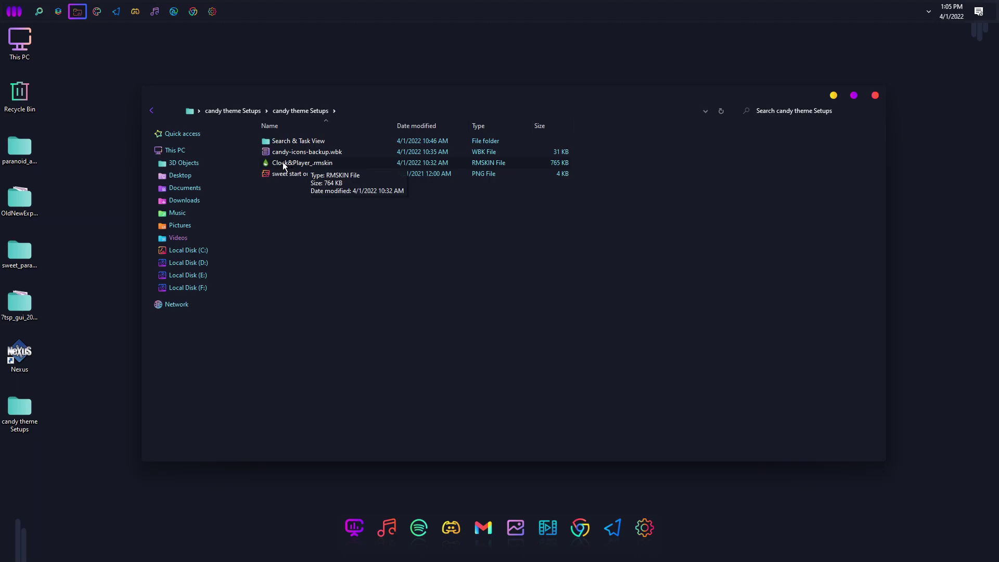
{"action": "double_click", "coordinate": [339, 163]}
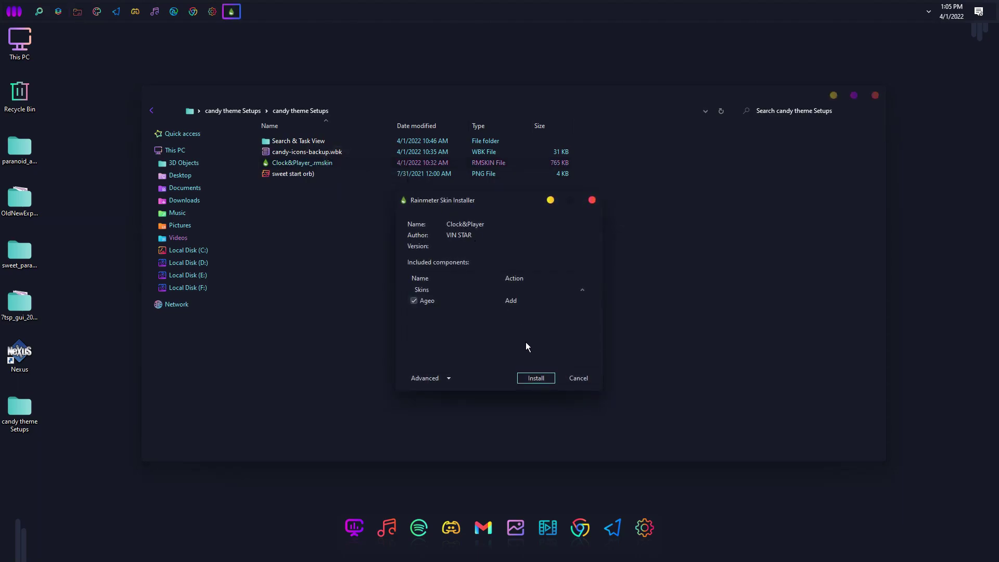
{"action": "left_click", "coordinate": [533, 376]}
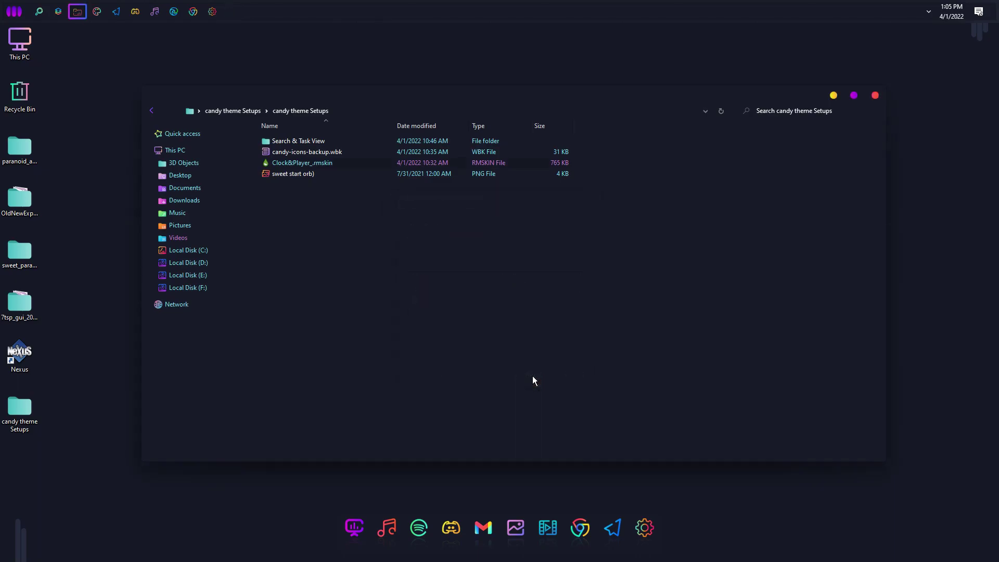
{"action": "left_click", "coordinate": [876, 96]}
Open the Rainmeter manager and load Time and Date.ini from the Ageo skin.
{"action": "left_click", "coordinate": [929, 11]}
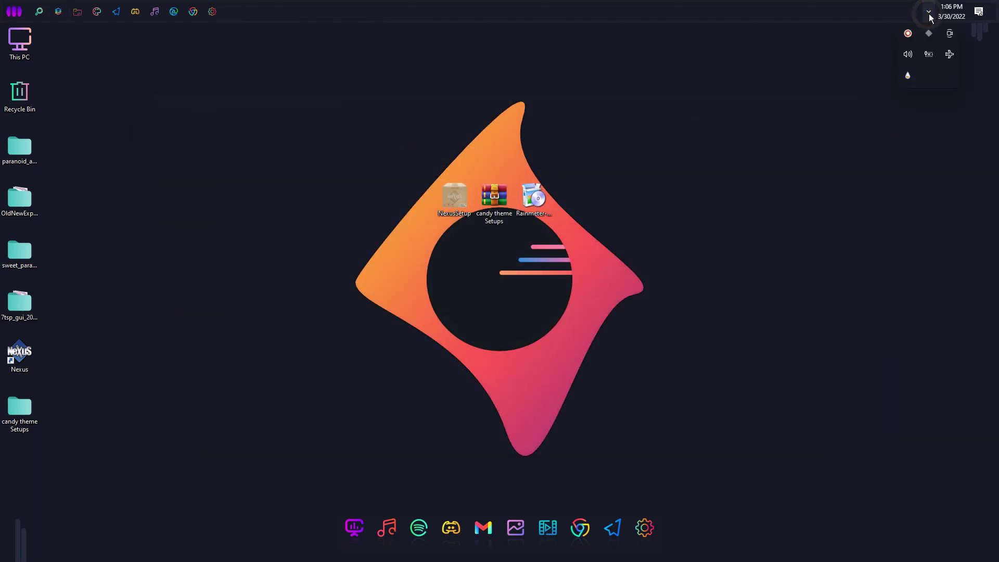
{"action": "left_click", "coordinate": [910, 70]}
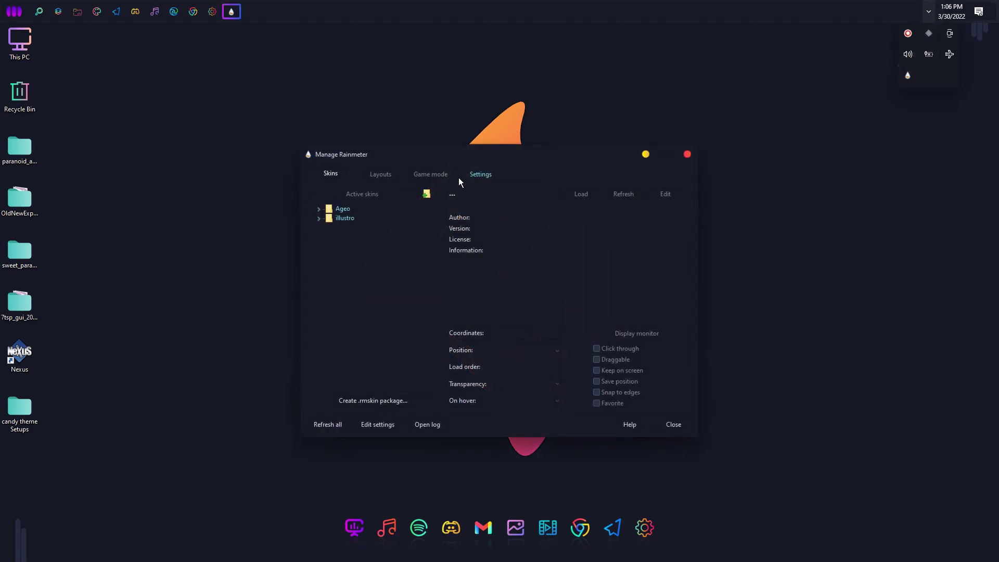
{"action": "double_click", "coordinate": [344, 210]}
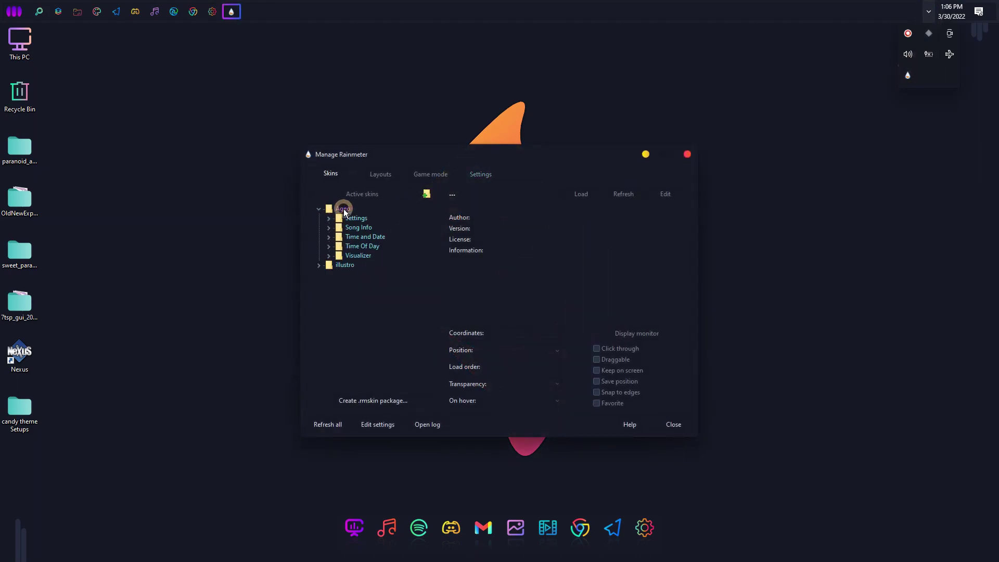
{"action": "double_click", "coordinate": [359, 240]}
{"action": "double_click", "coordinate": [371, 248]}
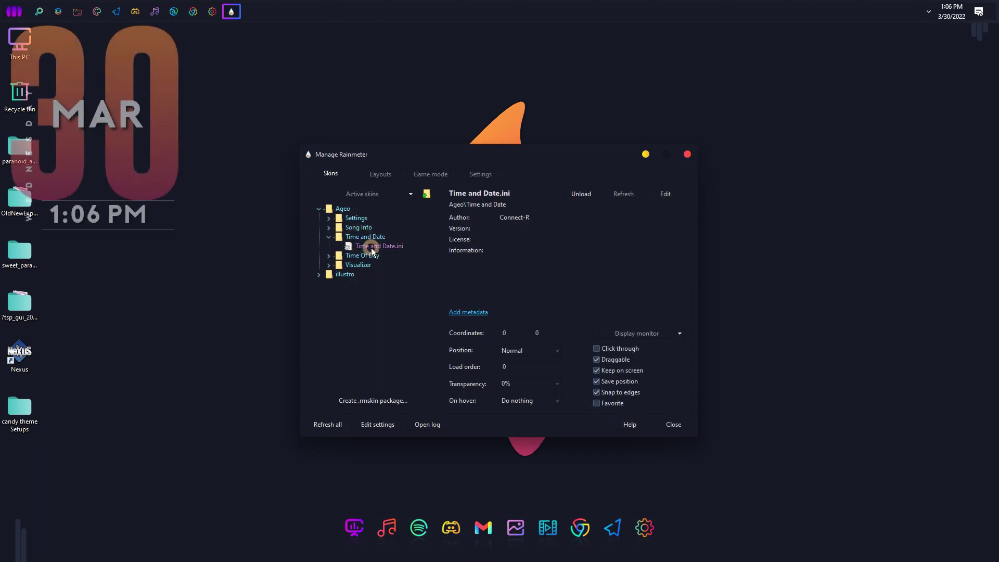
Hide the desktop icons and move the Time and Date widget to about 128, 145 on the desktop.
{"action": "right_click", "coordinate": [621, 60]}
{"action": "mouse_move", "coordinate": [664, 67]}
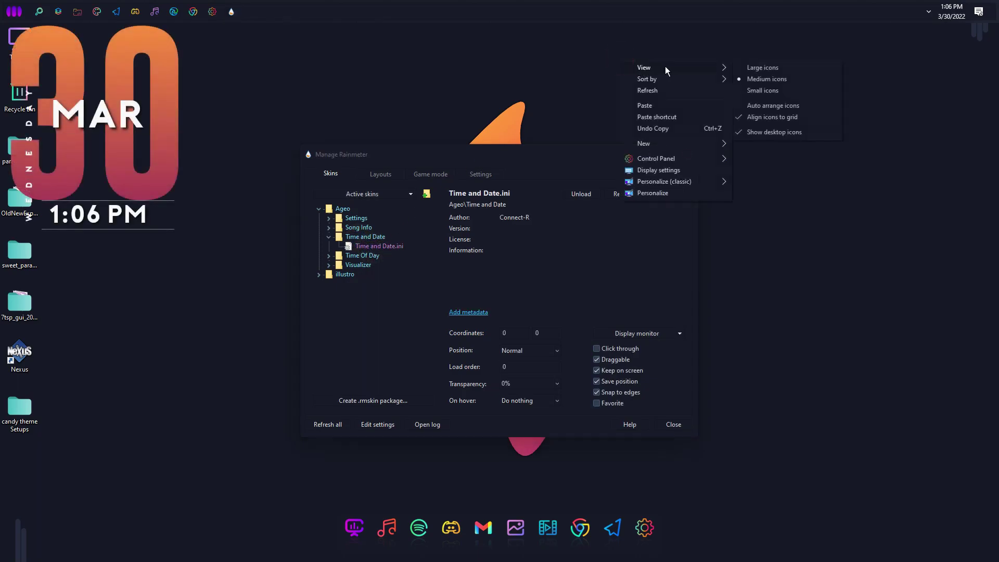
{"action": "left_click", "coordinate": [756, 133]}
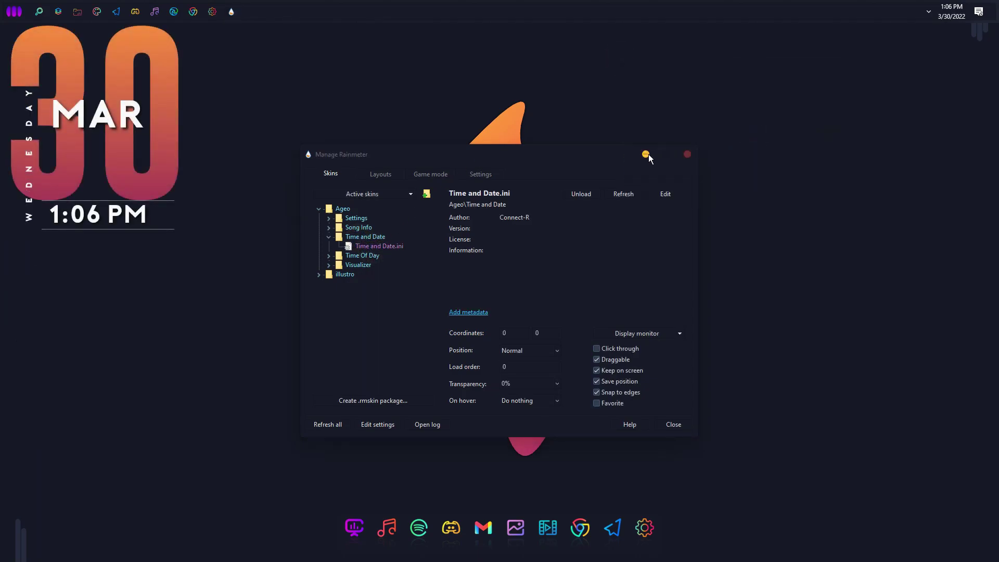
{"action": "key", "text": "Escape"}
{"action": "left_click_drag", "start_coordinate": [167, 164], "coordinate": [235, 241]}
Load Ageo's Song Info.ini skin and place its widget near the desktop's upper-right corner at about 1668, 79.
{"action": "left_click", "coordinate": [232, 15]}
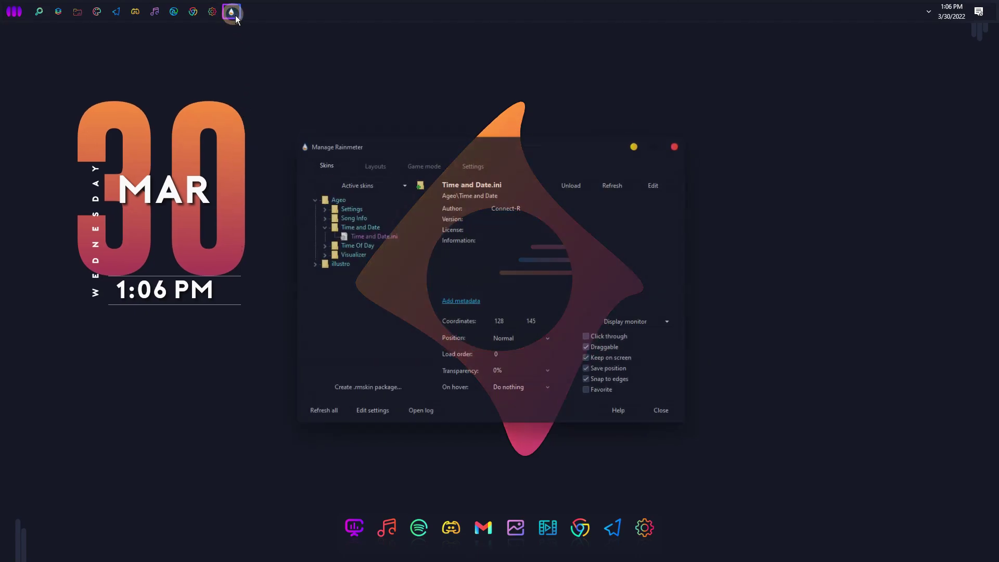
{"action": "double_click", "coordinate": [365, 229]}
{"action": "left_click", "coordinate": [379, 237]}
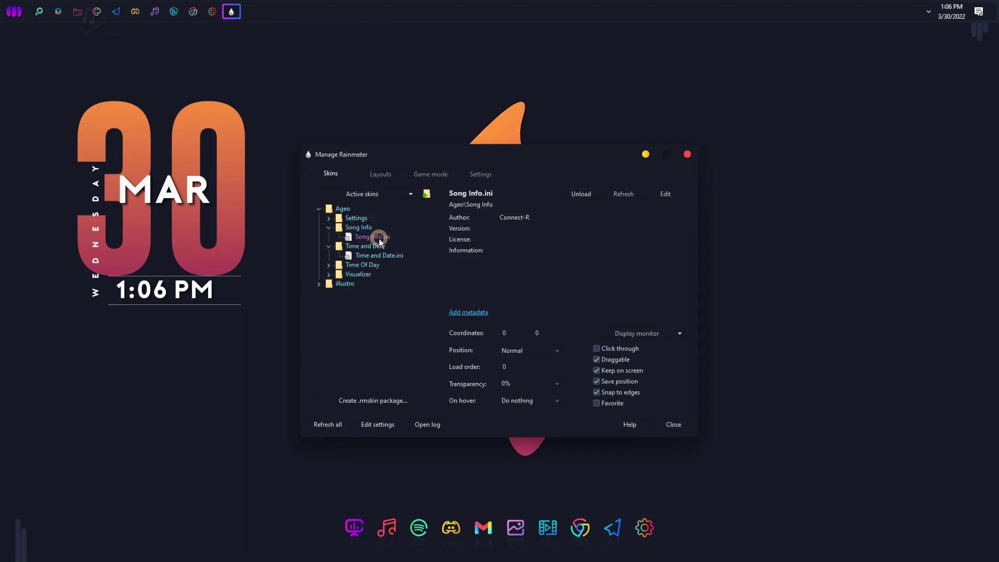
{"action": "left_click_drag", "start_coordinate": [113, 36], "coordinate": [983, 83]}
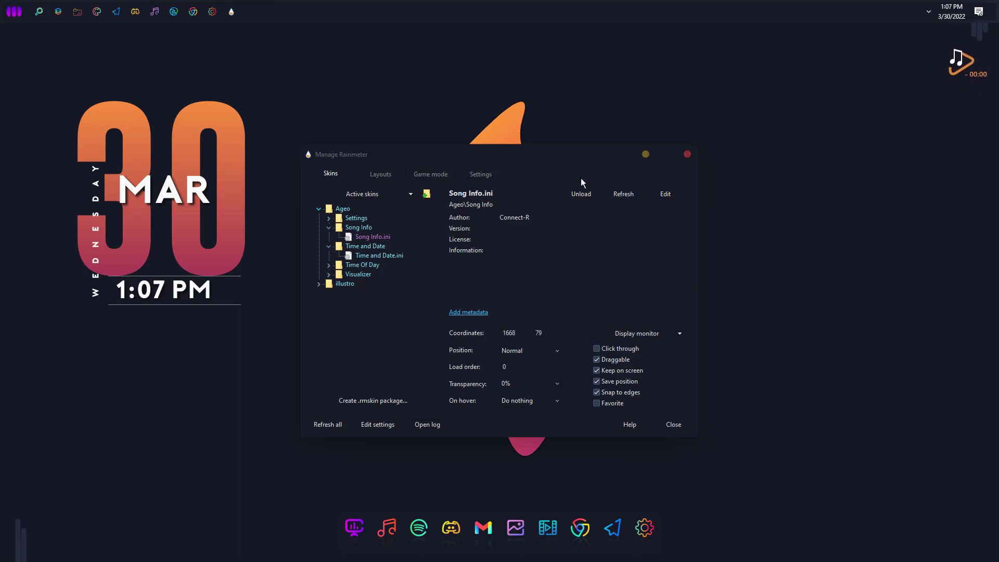
Load Ageo's Visualizer.ini skin and place it along the desktop's lower-left edge at about 24, 846.
{"action": "double_click", "coordinate": [358, 276]}
{"action": "double_click", "coordinate": [368, 282]}
{"action": "left_click_drag", "start_coordinate": [24, 118], "coordinate": [38, 559]}
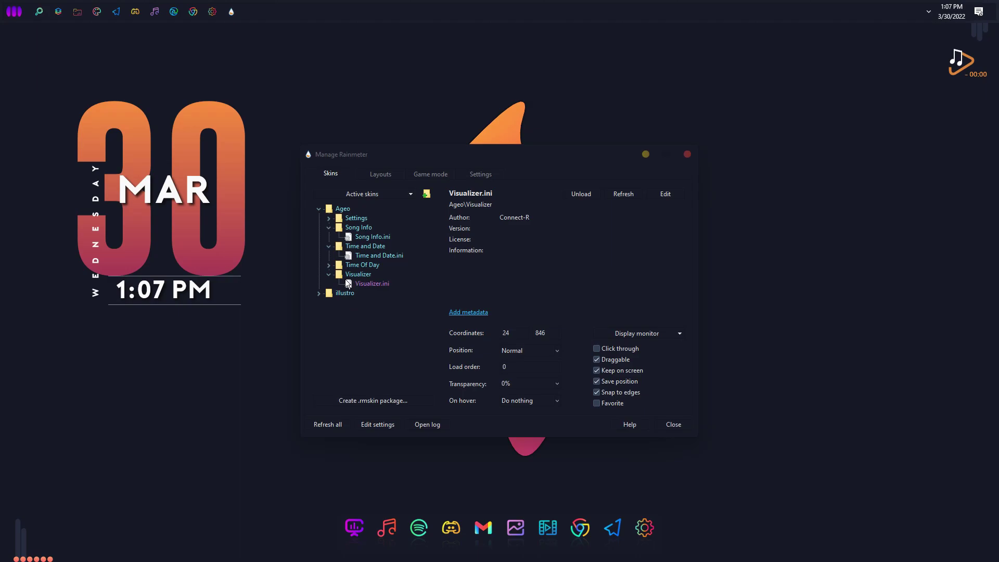
Load Ageo's Settings.ini skin, close the Rainmeter manager and move the settings widget clear of the taskbar.
{"action": "left_click", "coordinate": [329, 275]}
{"action": "left_click", "coordinate": [329, 246]}
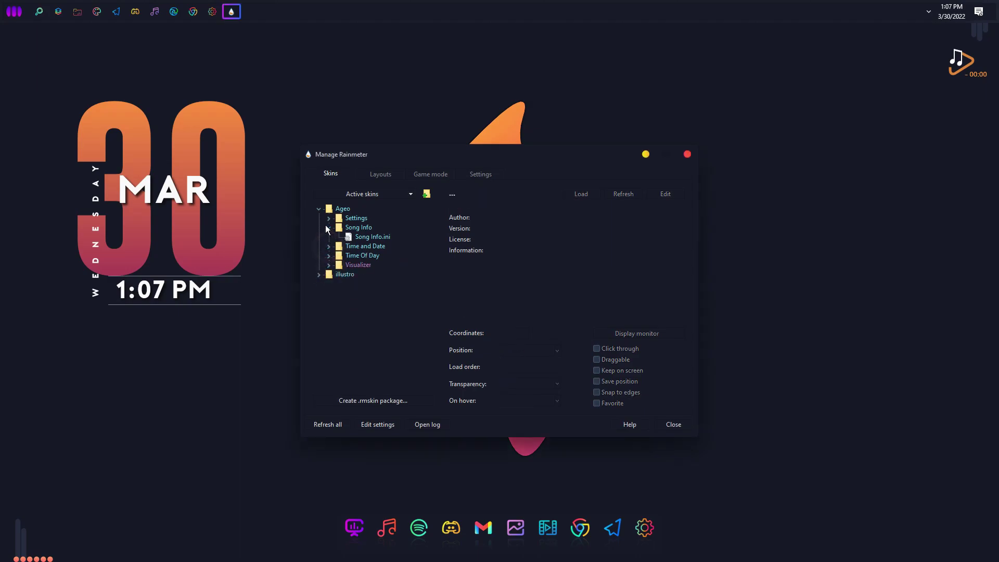
{"action": "left_click", "coordinate": [329, 218]}
{"action": "double_click", "coordinate": [367, 229]}
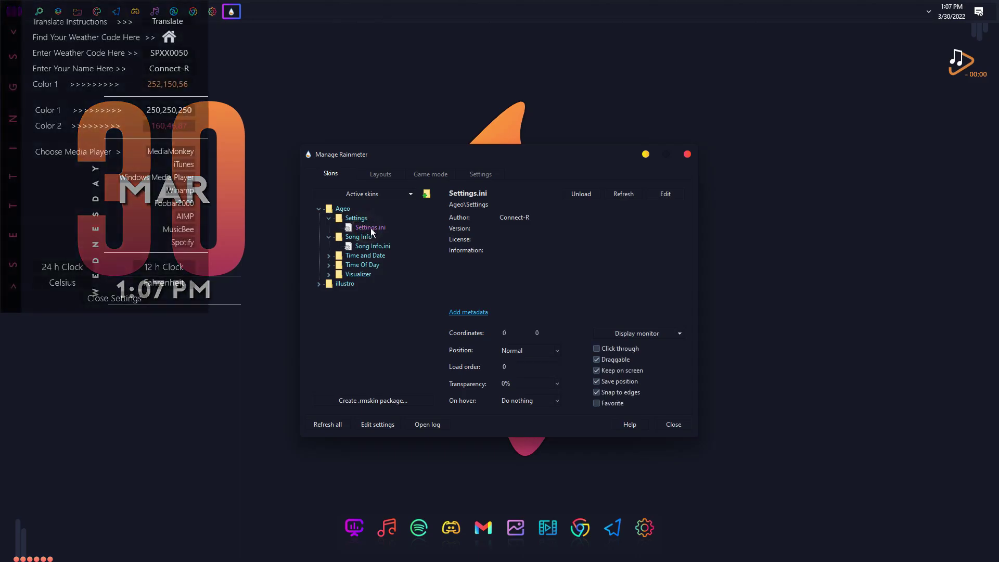
{"action": "left_click", "coordinate": [687, 154]}
{"action": "left_click_drag", "start_coordinate": [101, 207], "coordinate": [273, 257]}
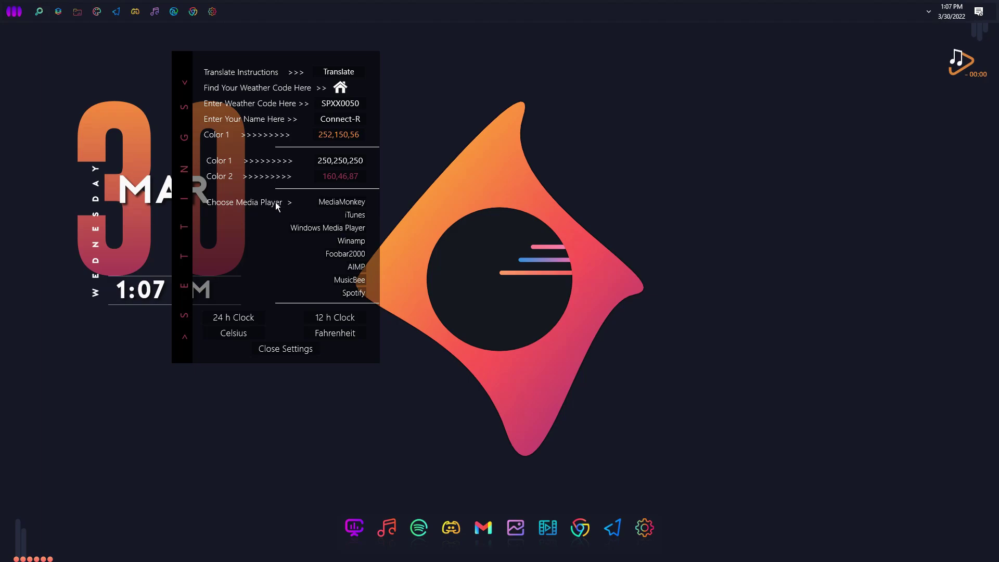
Choose Windows Media Player and the 12 h clock, close the Ageo settings and nudge the Time and Date widget slightly left.
{"action": "left_click", "coordinate": [328, 232]}
{"action": "left_click", "coordinate": [324, 319]}
{"action": "left_click", "coordinate": [288, 351]}
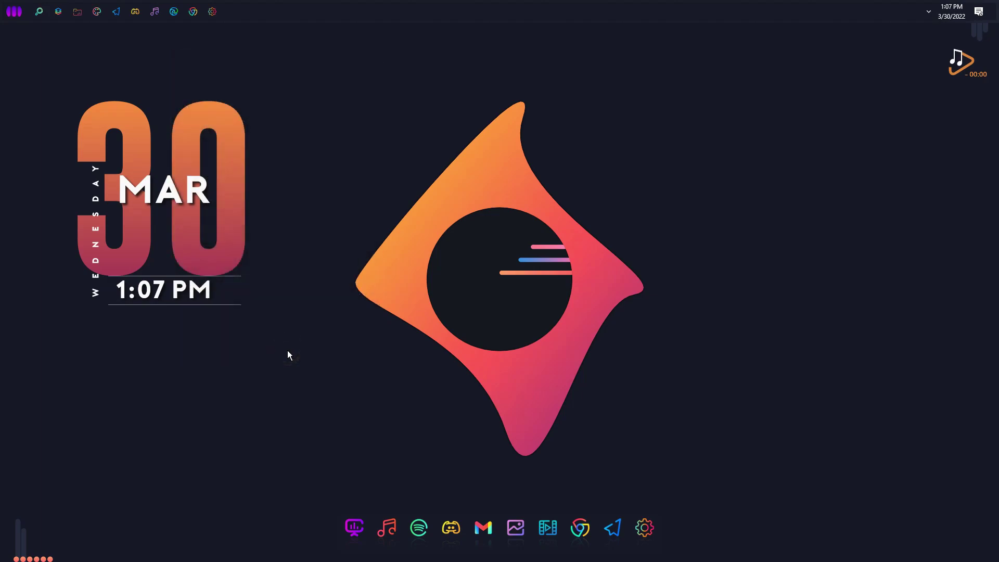
{"action": "left_click_drag", "start_coordinate": [236, 258], "coordinate": [234, 258]}
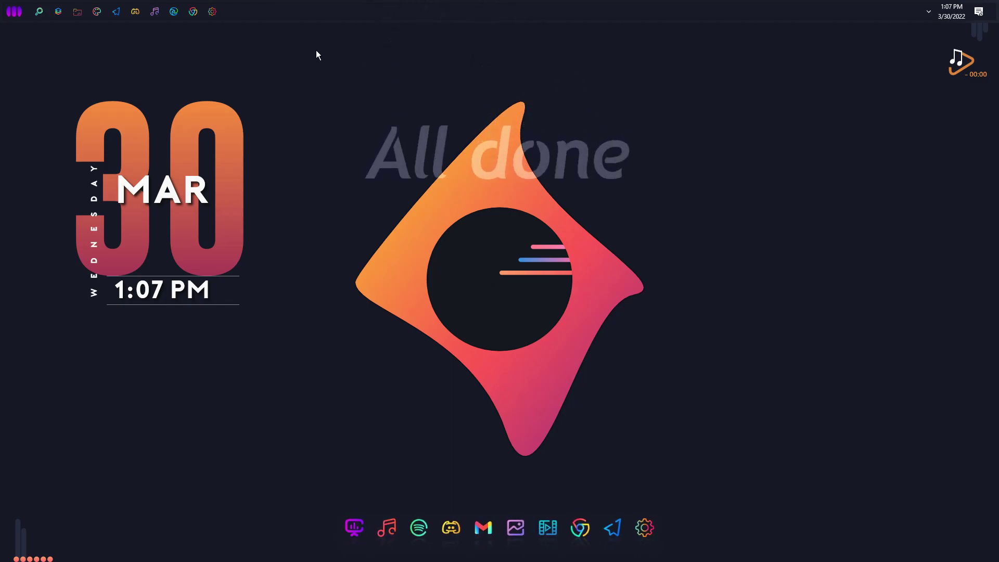
Review the themed folder and drive icons in This PC, Quick access and Local Disk (C:), and close the file window.
{"action": "left_click", "coordinate": [19, 12]}
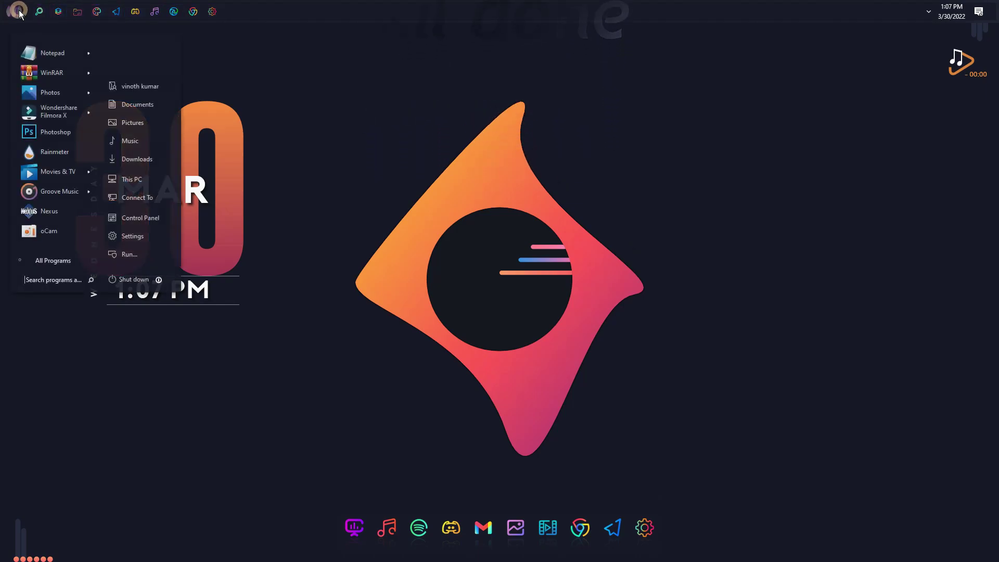
{"action": "left_click", "coordinate": [136, 182]}
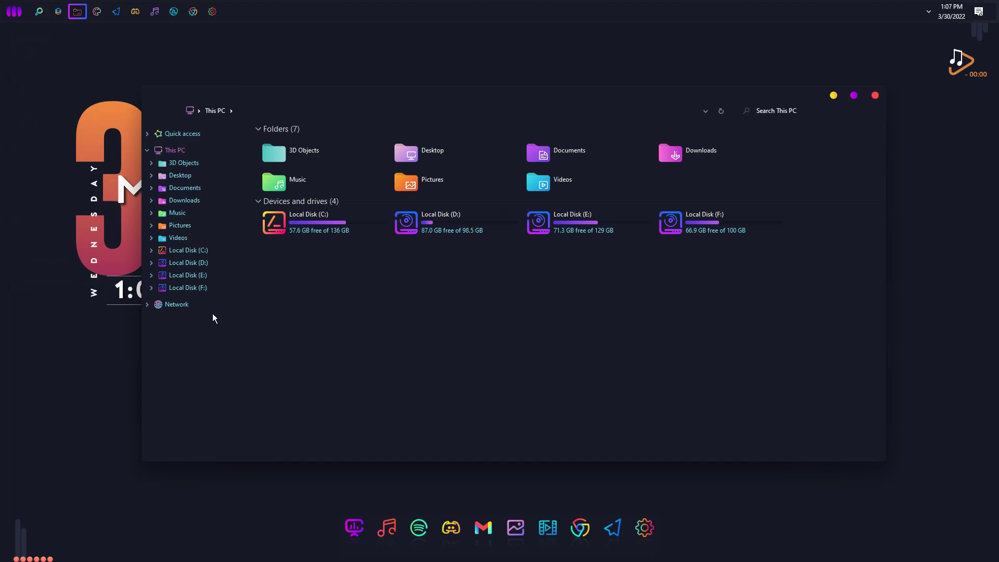
{"action": "left_click", "coordinate": [217, 136]}
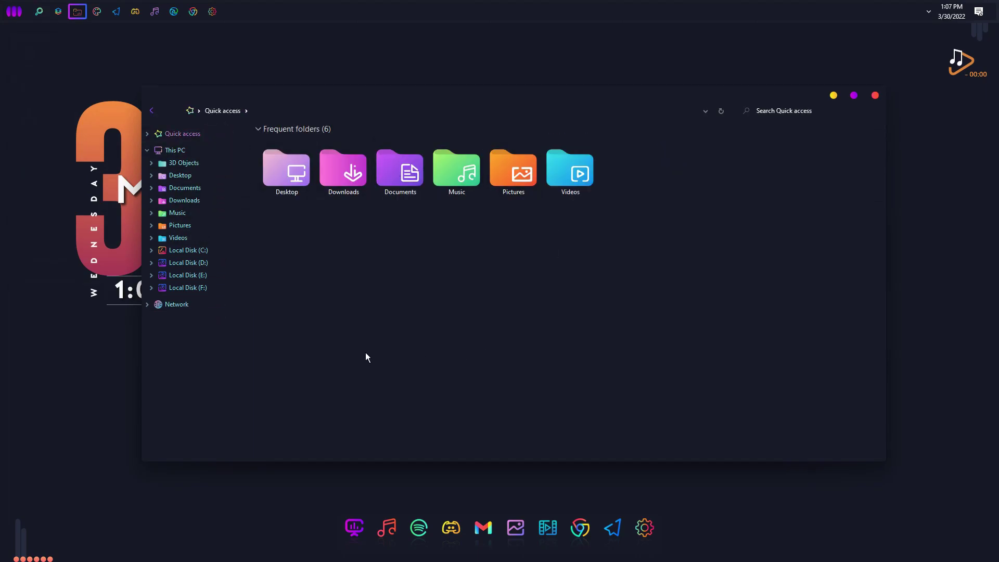
{"action": "left_click", "coordinate": [177, 151]}
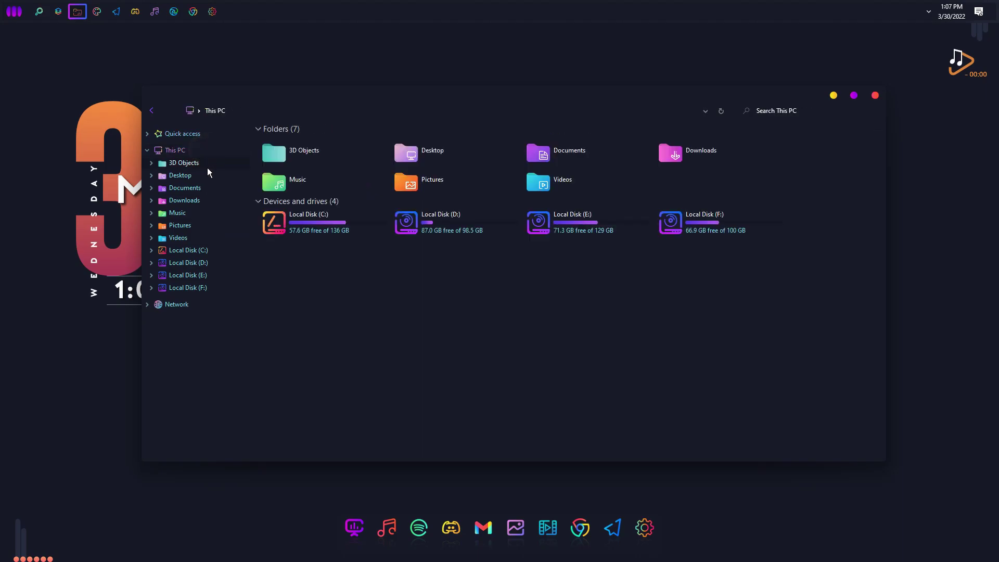
{"action": "double_click", "coordinate": [291, 208]}
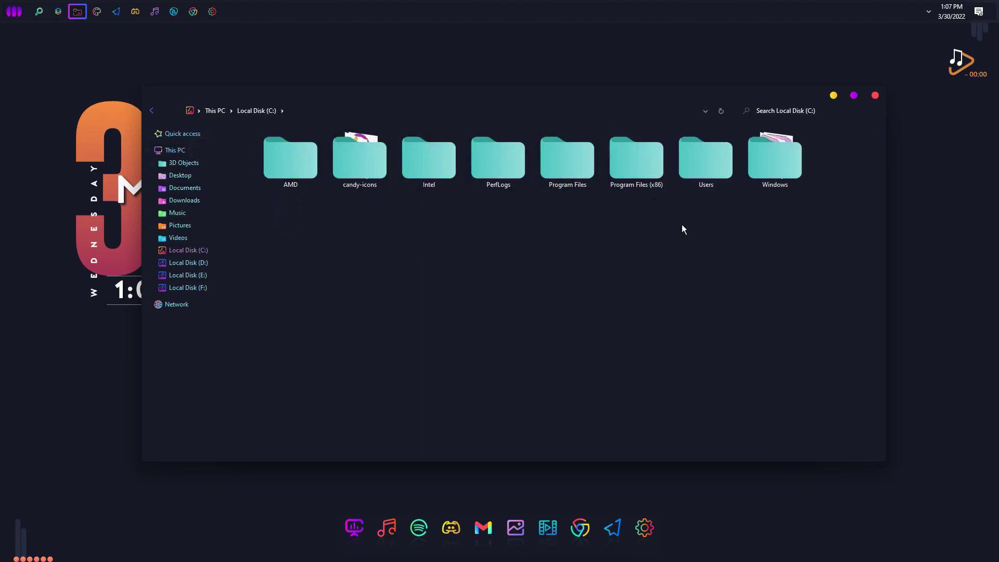
{"action": "left_click", "coordinate": [875, 95]}
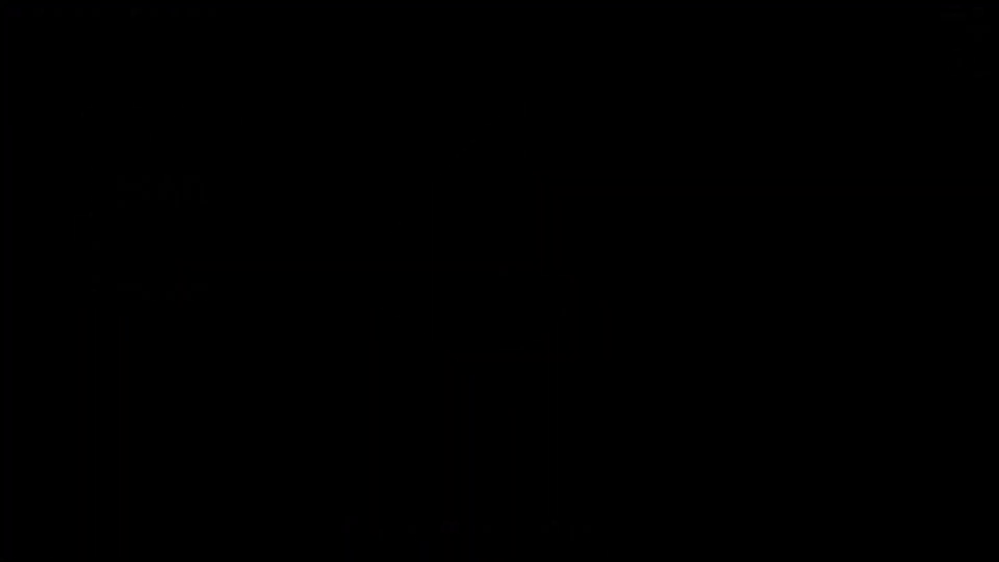